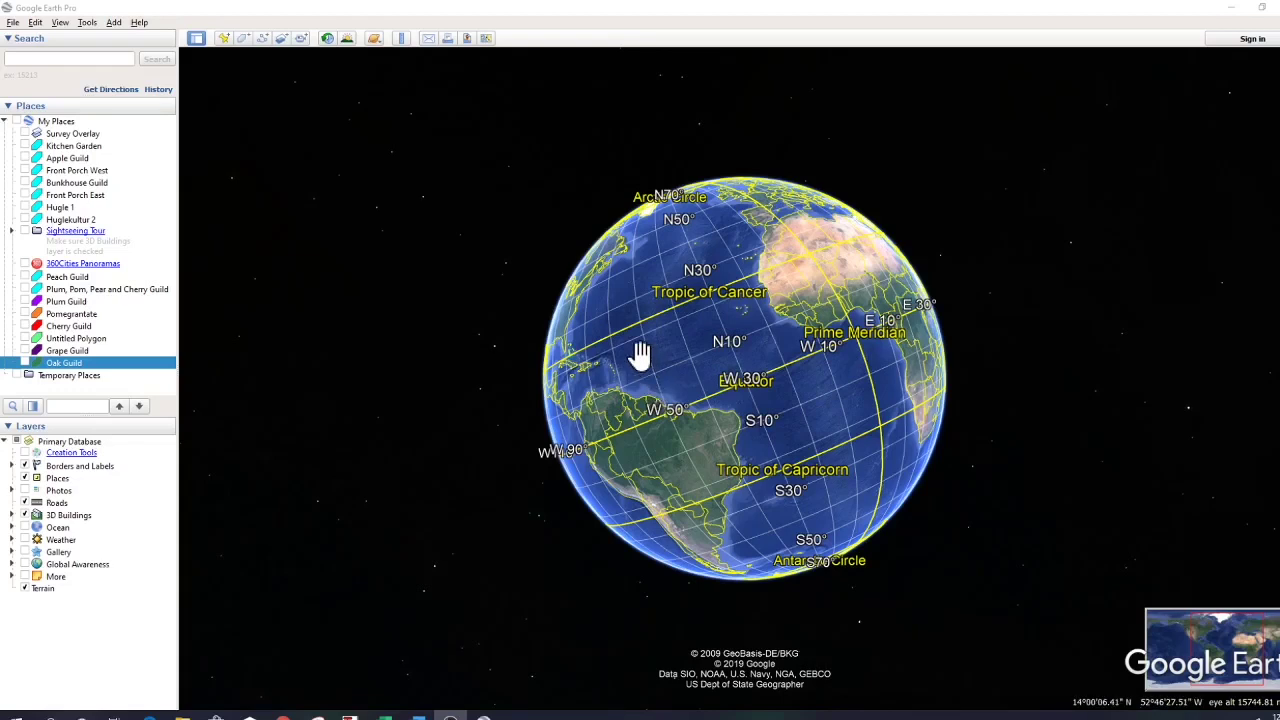
Fly to the Survey Overlay place, close the imagery timeline, and zoom onto the garden beds
double_click(61, 135)
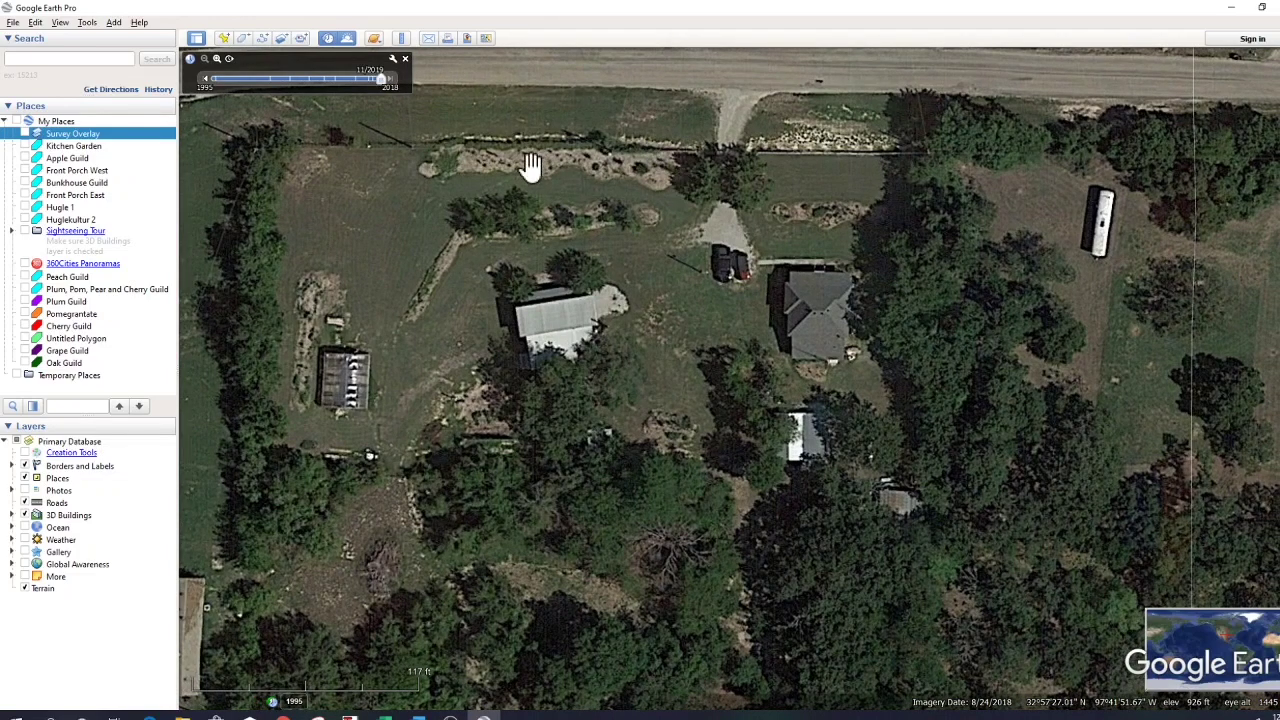
left_click_drag(471, 177, 360, 167)
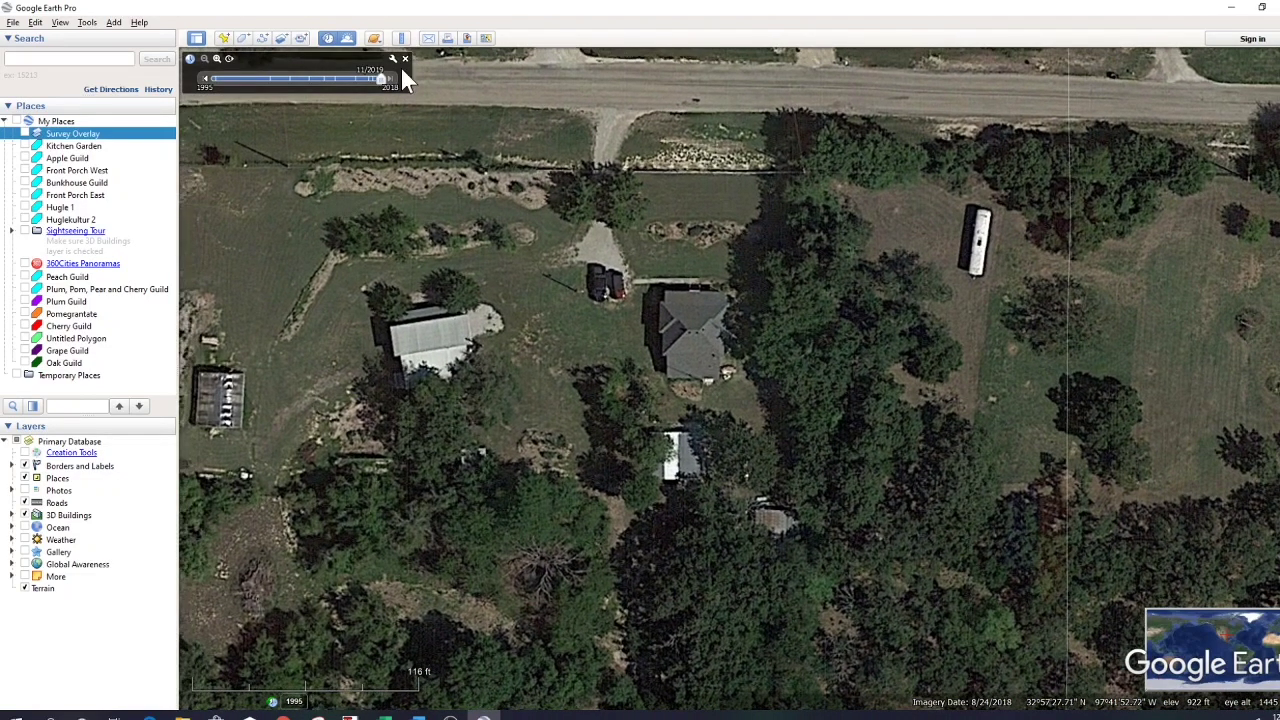
left_click(403, 58)
scroll(423, 157, "up", 1)
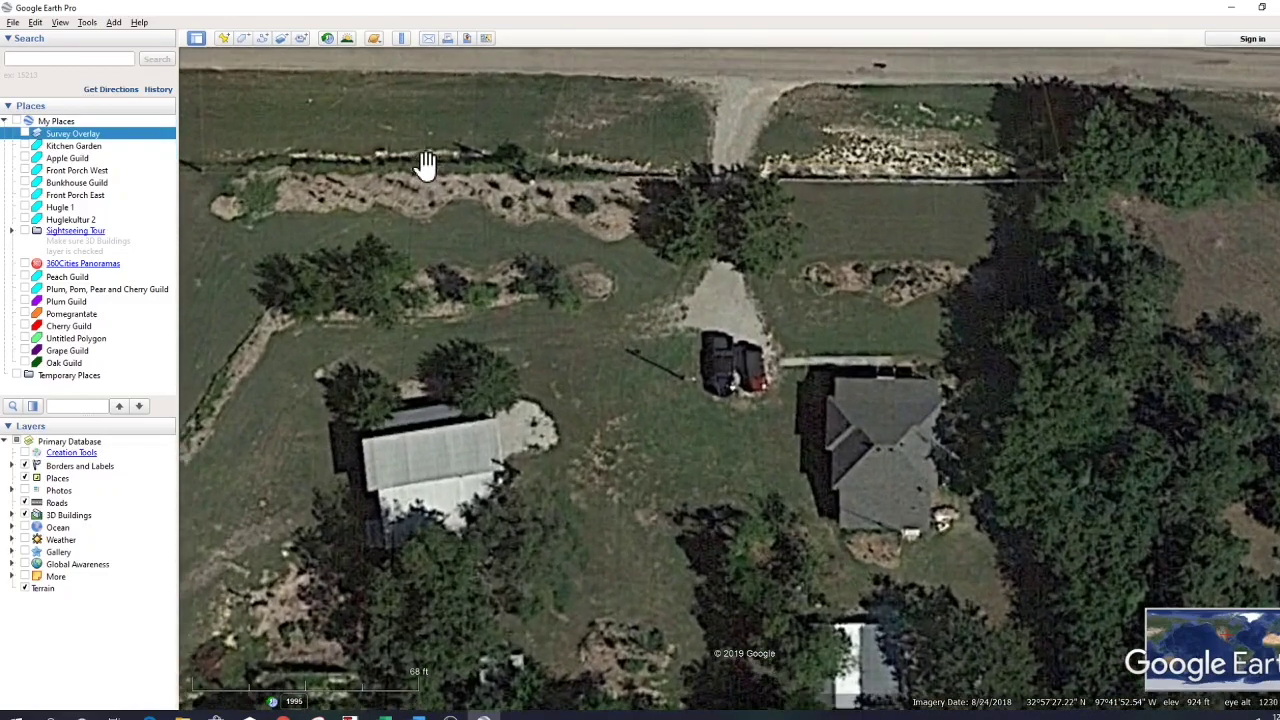
left_click_drag(423, 163, 484, 189)
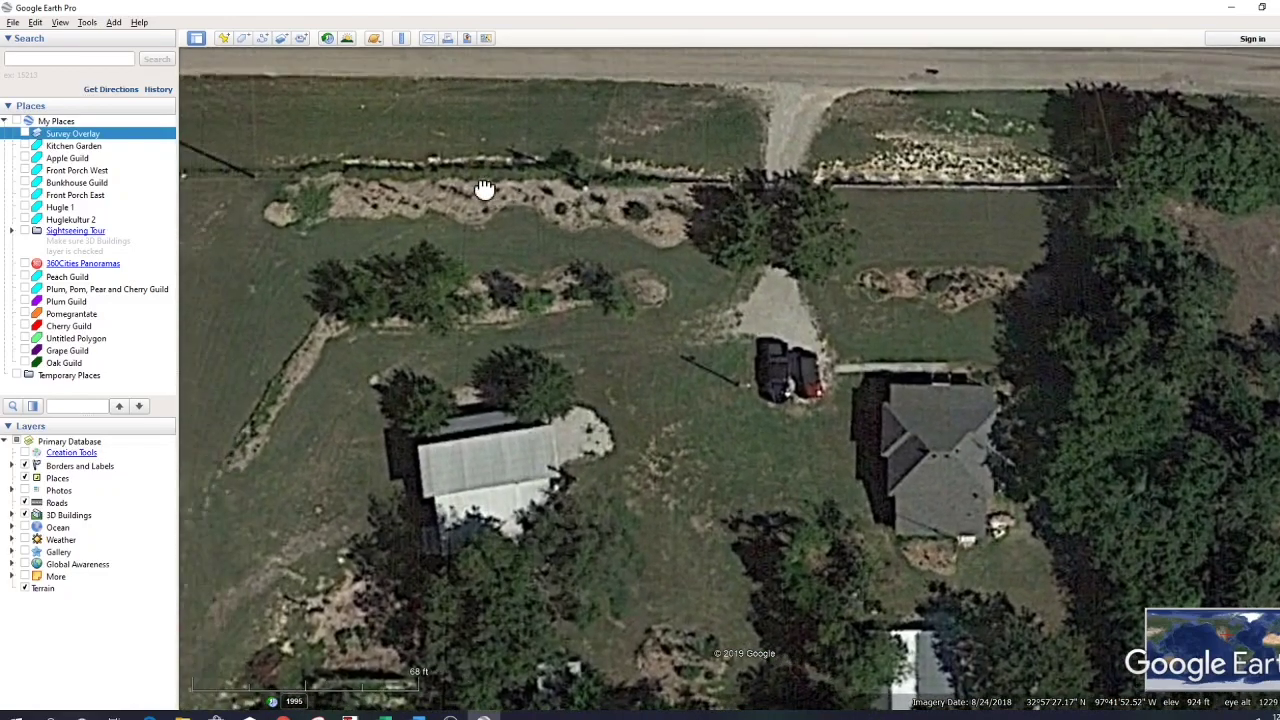
scroll(448, 177, "up", 2)
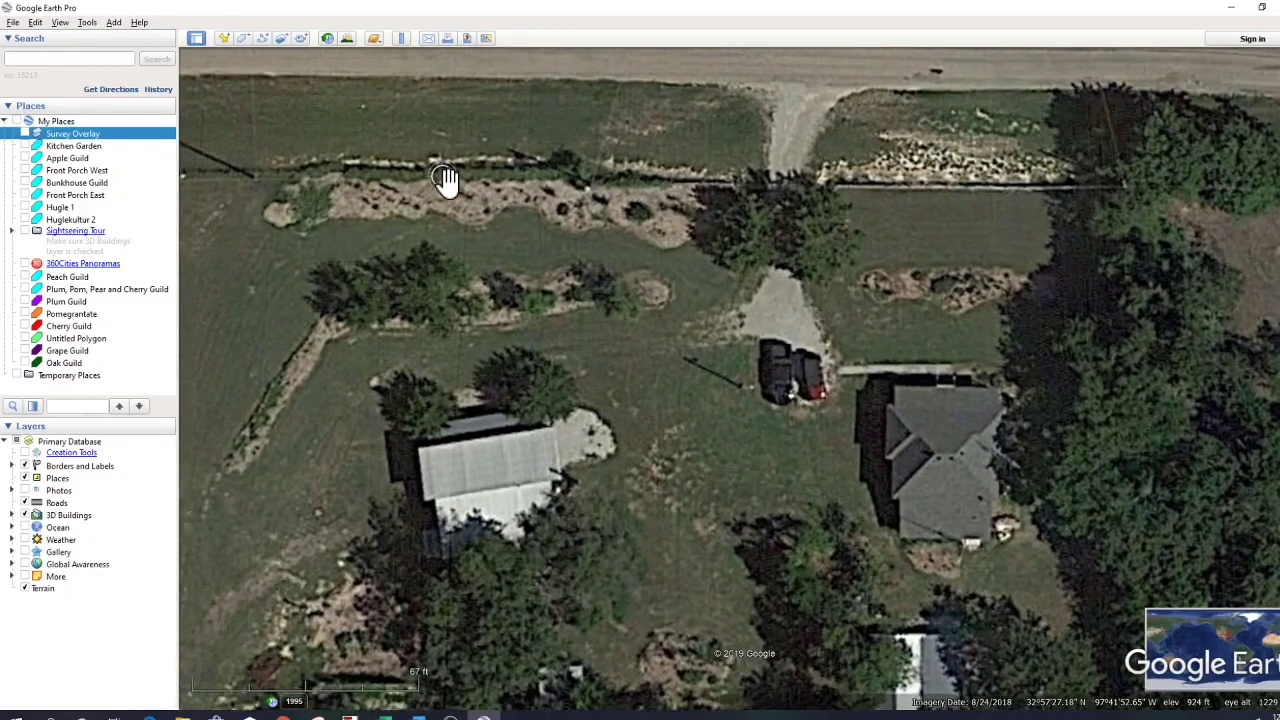
scroll(448, 180, "up", 2)
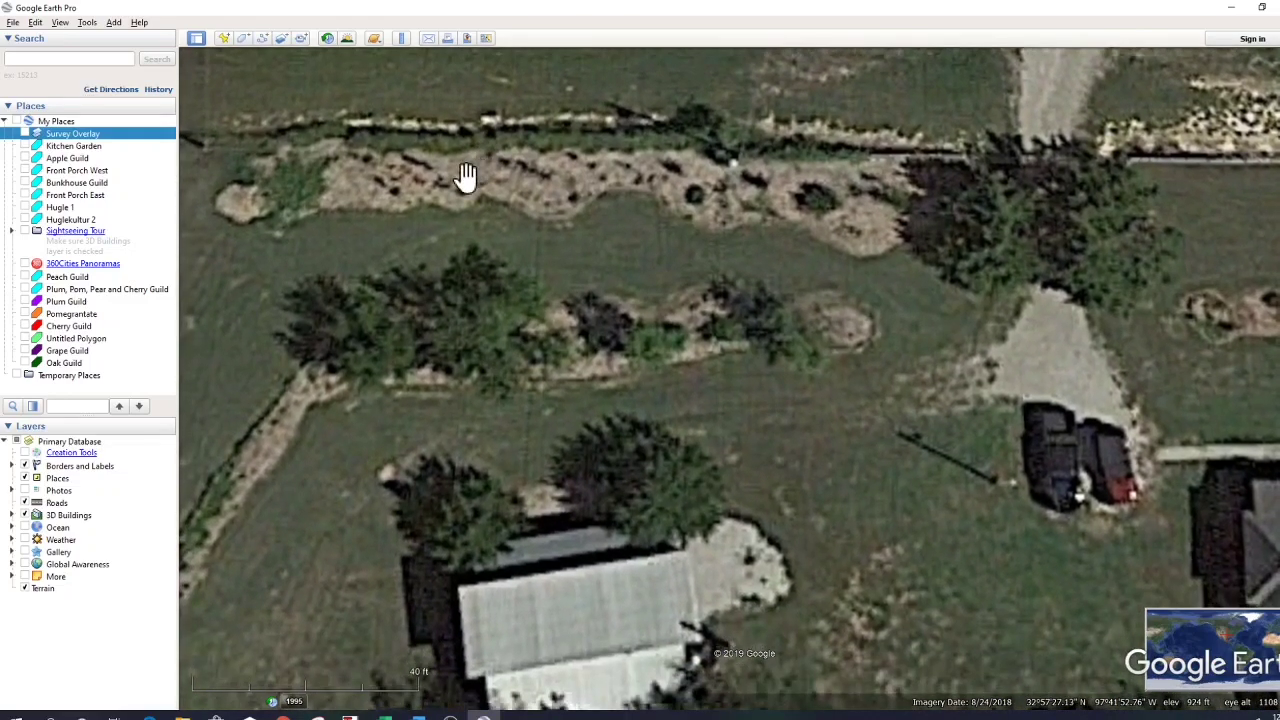
scroll(455, 165, "up", 1)
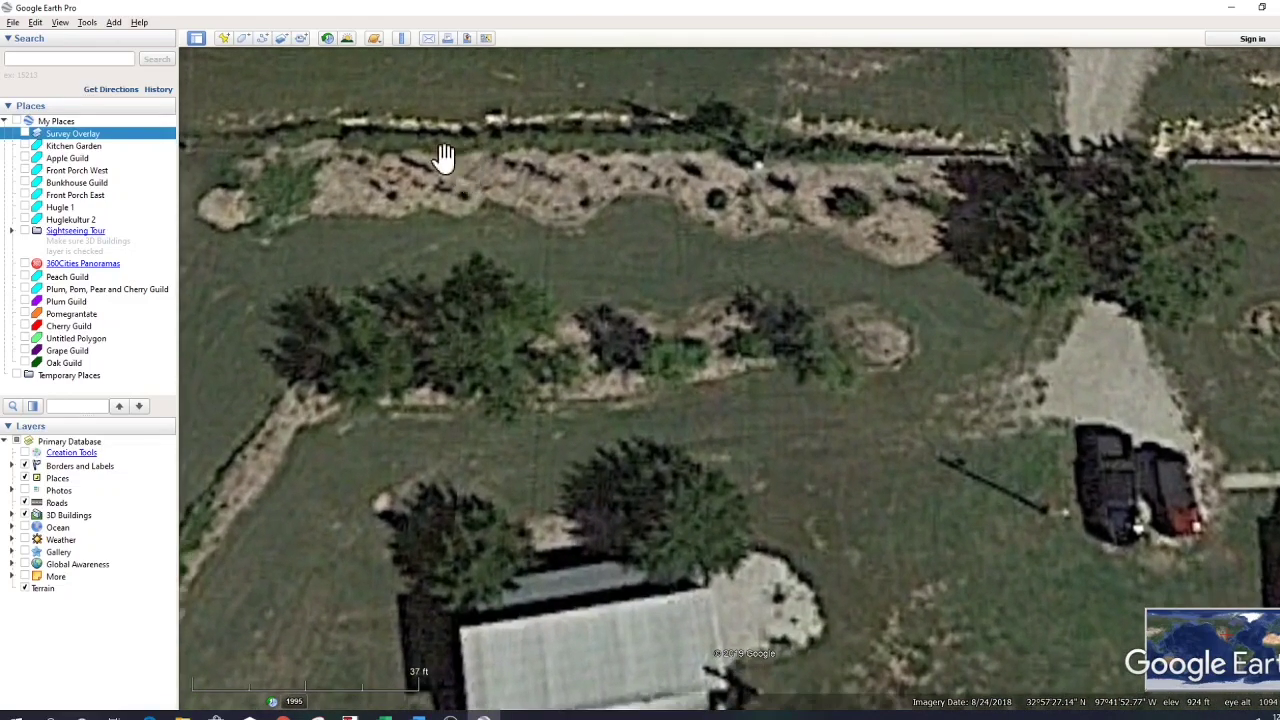
Reset tilt and compass to north-up overhead and centre the long hedge-side bed
left_click(60, 23)
mouse_move(77, 264)
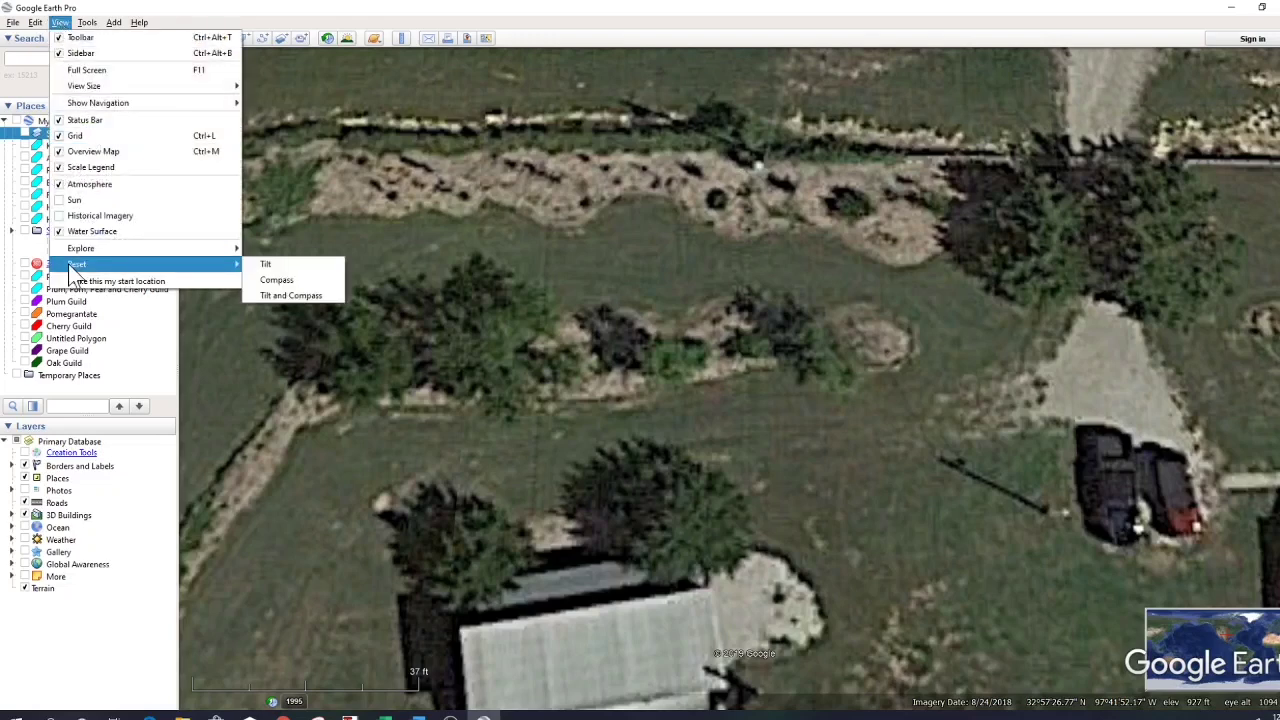
left_click(273, 294)
left_click_drag(357, 242, 426, 266)
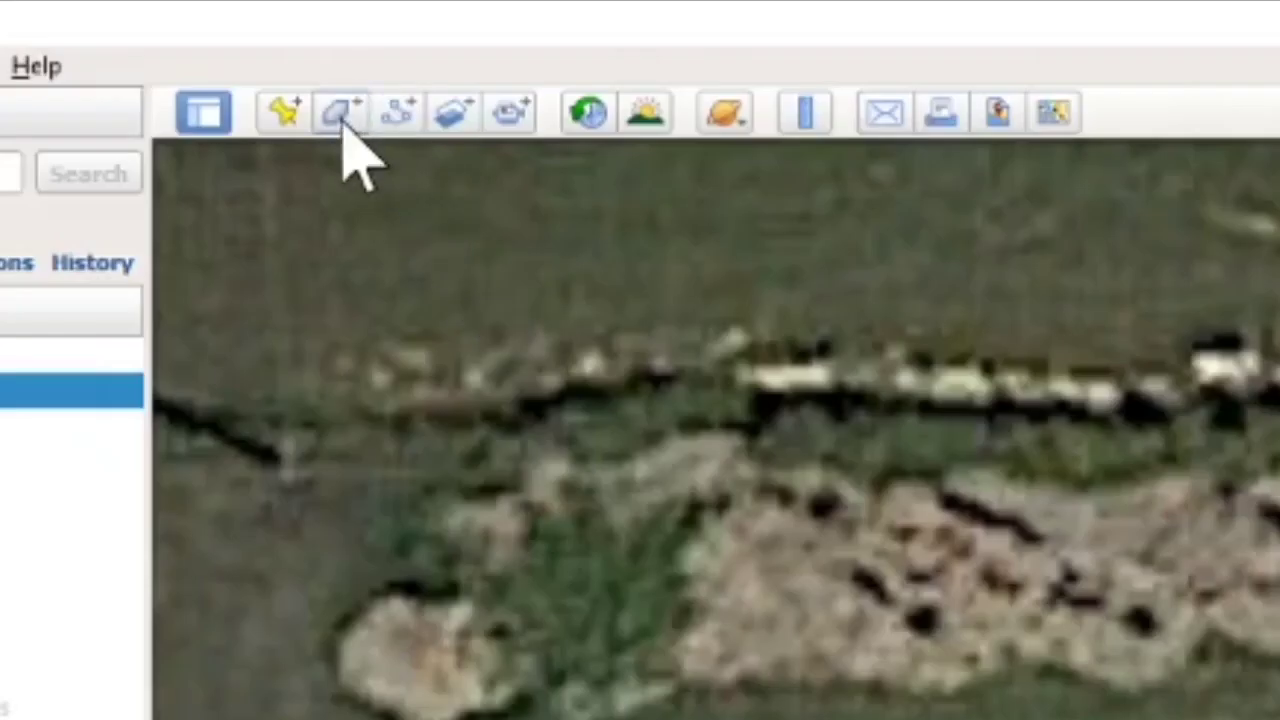
Start a new polygon and trace points along the bed's lower edge
left_click(343, 124)
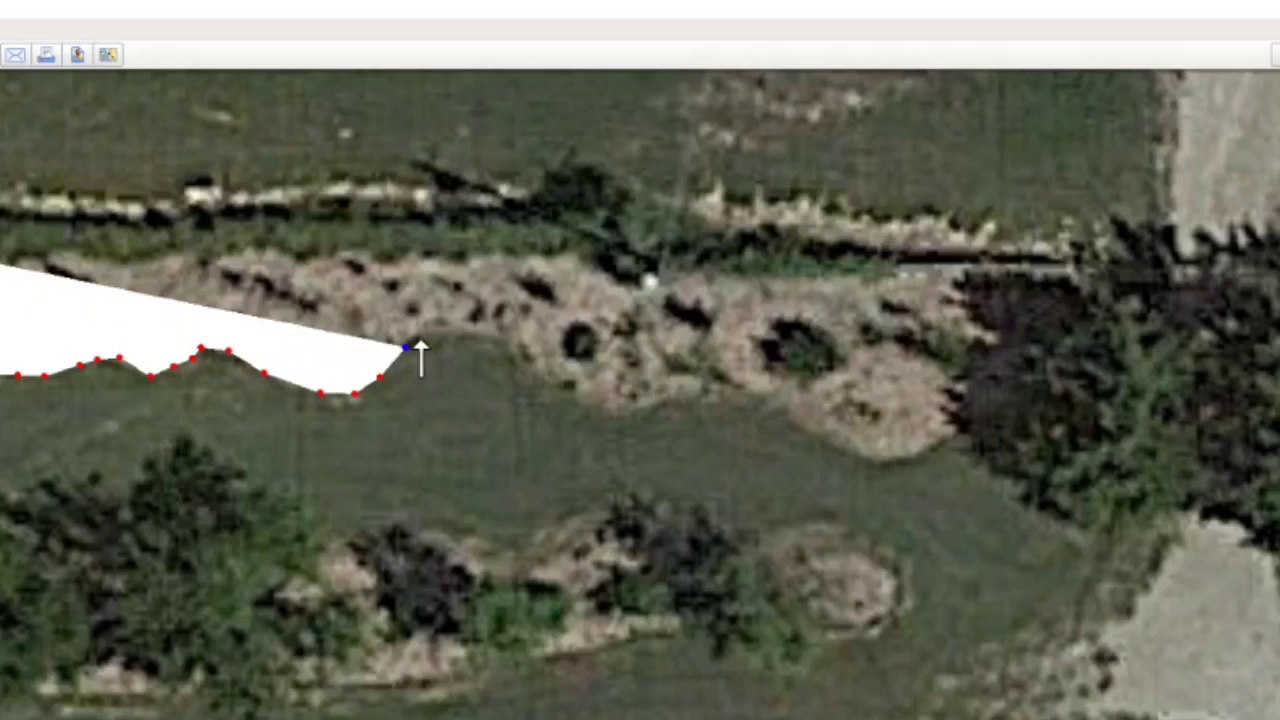
left_click(420, 340)
left_click(444, 338)
left_click(478, 338)
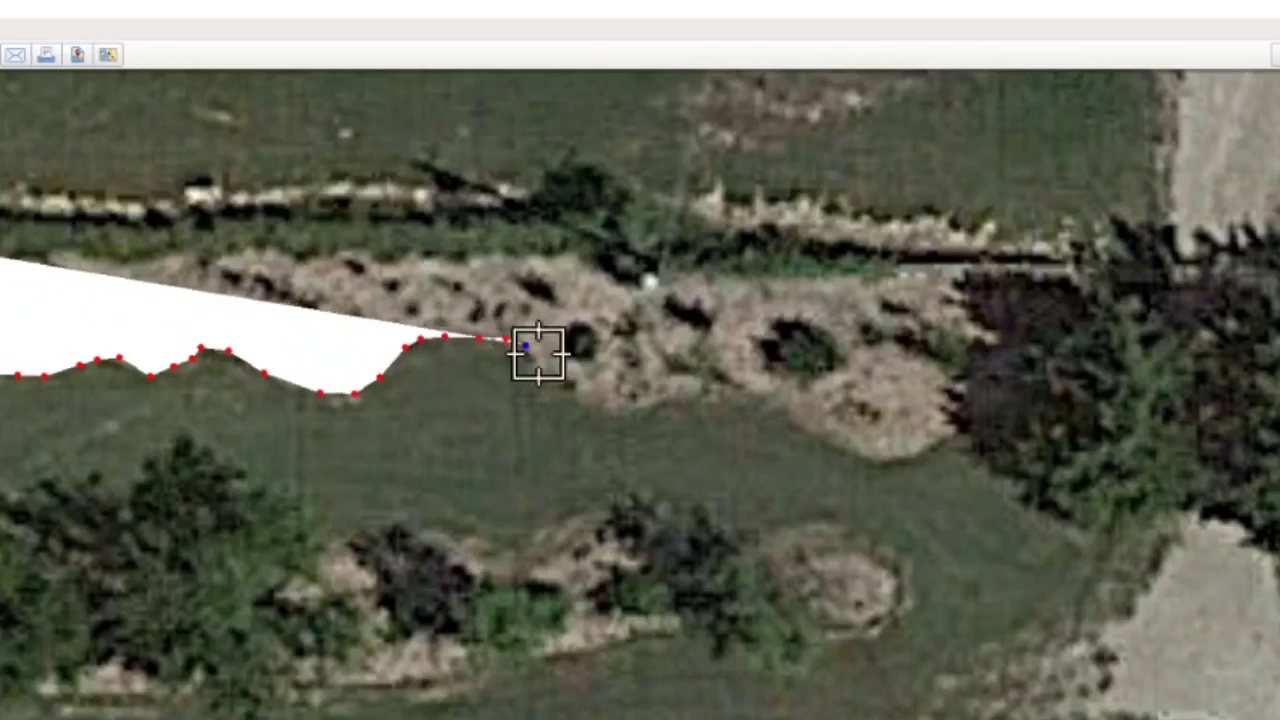
left_click(525, 345)
left_click(590, 403)
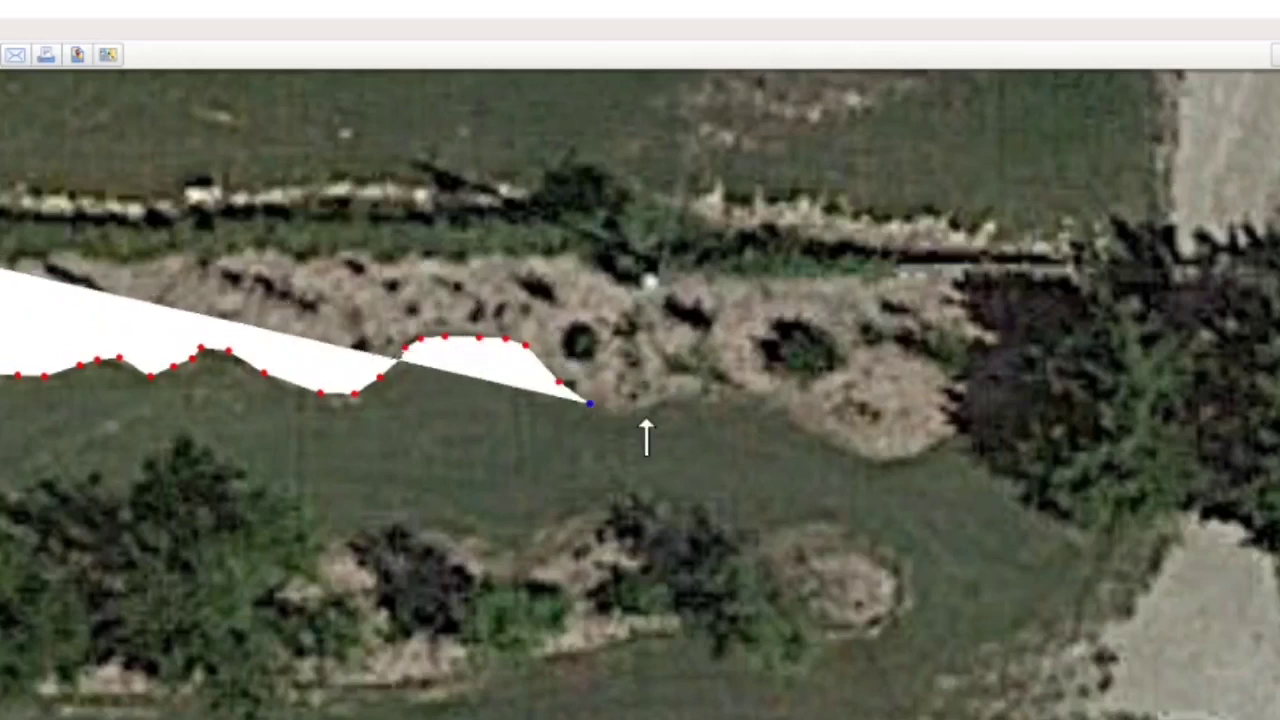
left_click(645, 415)
left_click(705, 400)
left_click(746, 402)
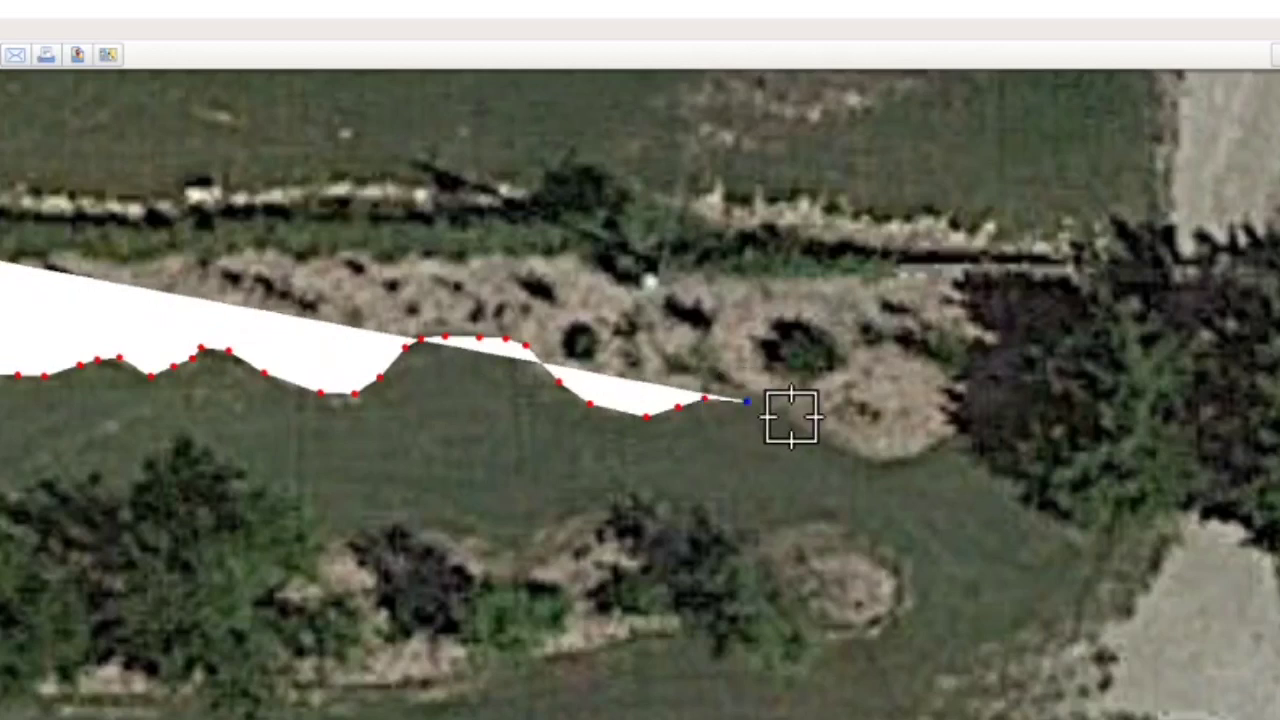
Continue the outline around the bed's right end up to the top-right corner
left_click(791, 418)
left_click(835, 437)
left_click(864, 451)
left_click(906, 452)
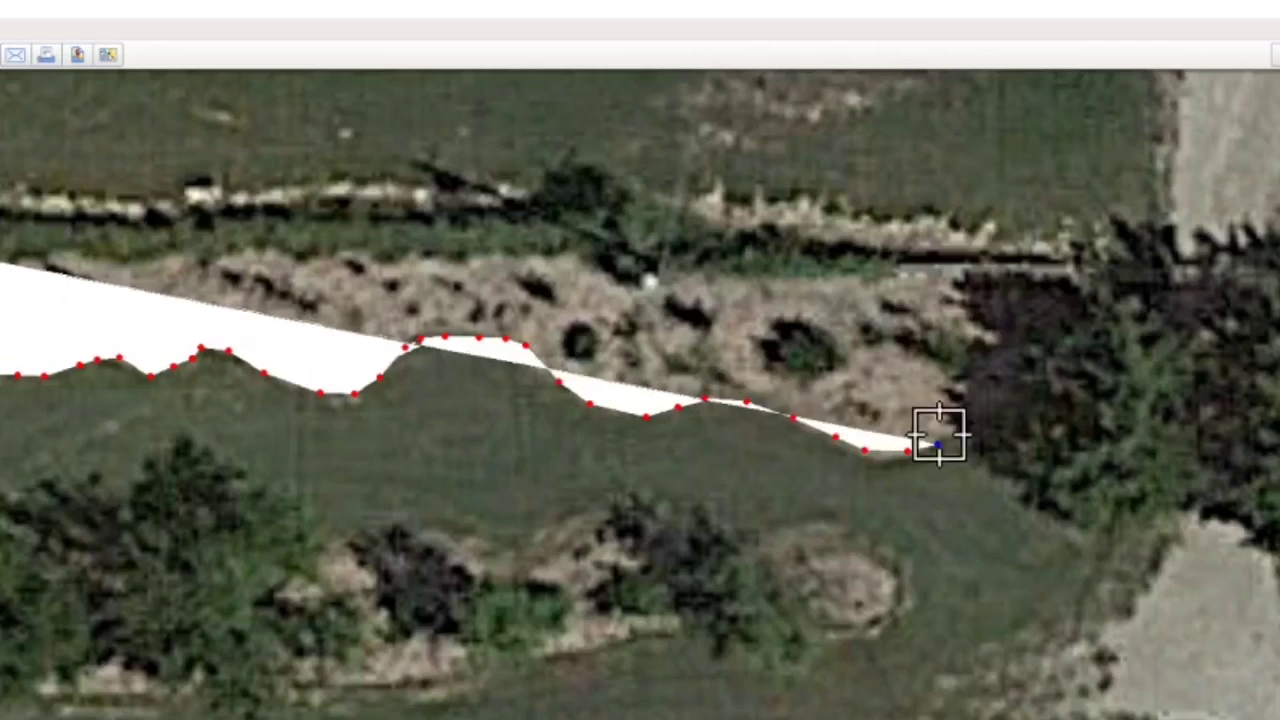
left_click(957, 412)
left_click(978, 375)
left_click(992, 345)
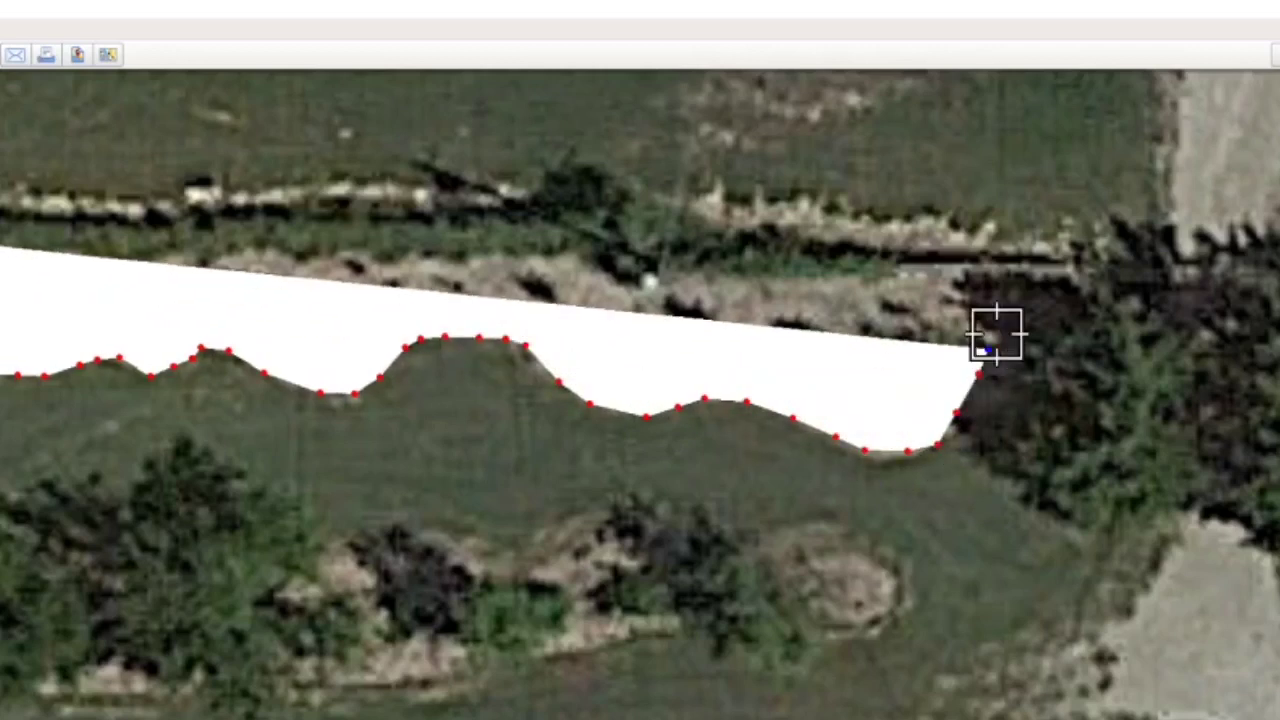
left_click(1005, 316)
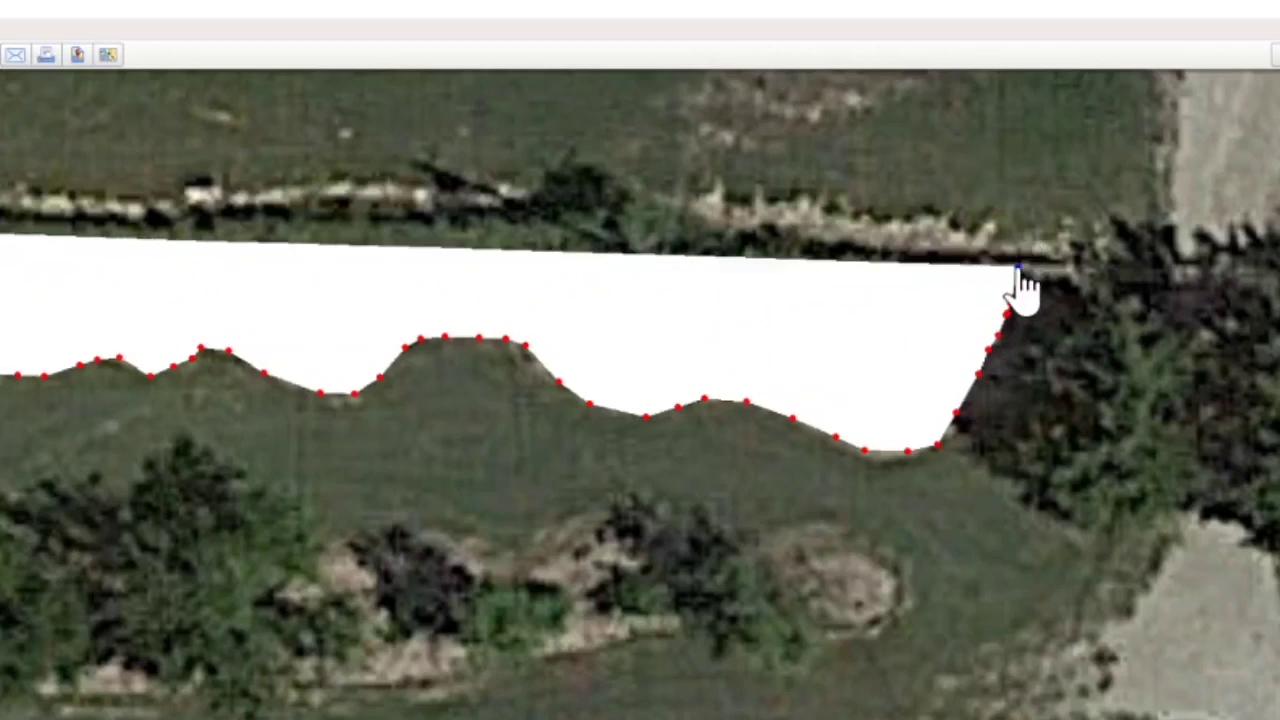
left_click(1016, 268)
Reposition the lower-right vertex, delete a stray point, and move the polygon dialog aside
mouse_move(957, 414)
left_mouse_down()
mouse_move(977, 420)
mouse_move(927, 426)
mouse_move(743, 355)
mouse_move(1107, 500)
mouse_move(979, 376)
left_mouse_up()
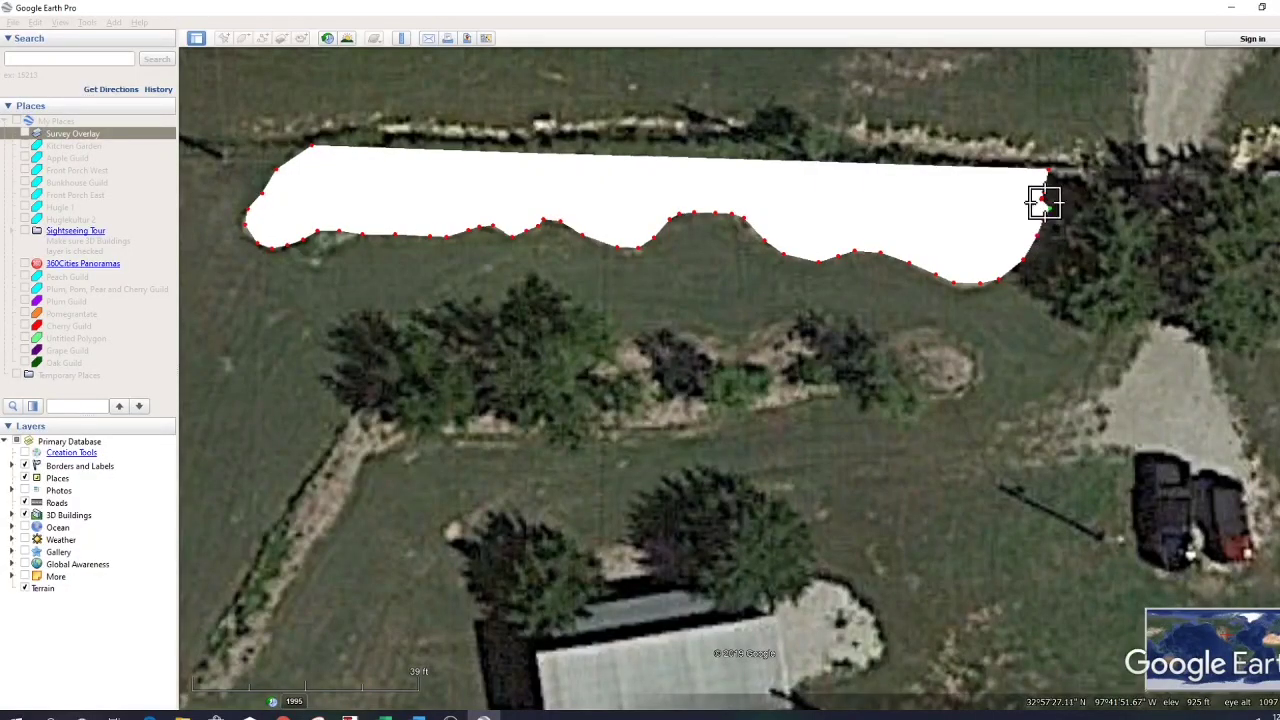
right_click(1041, 212)
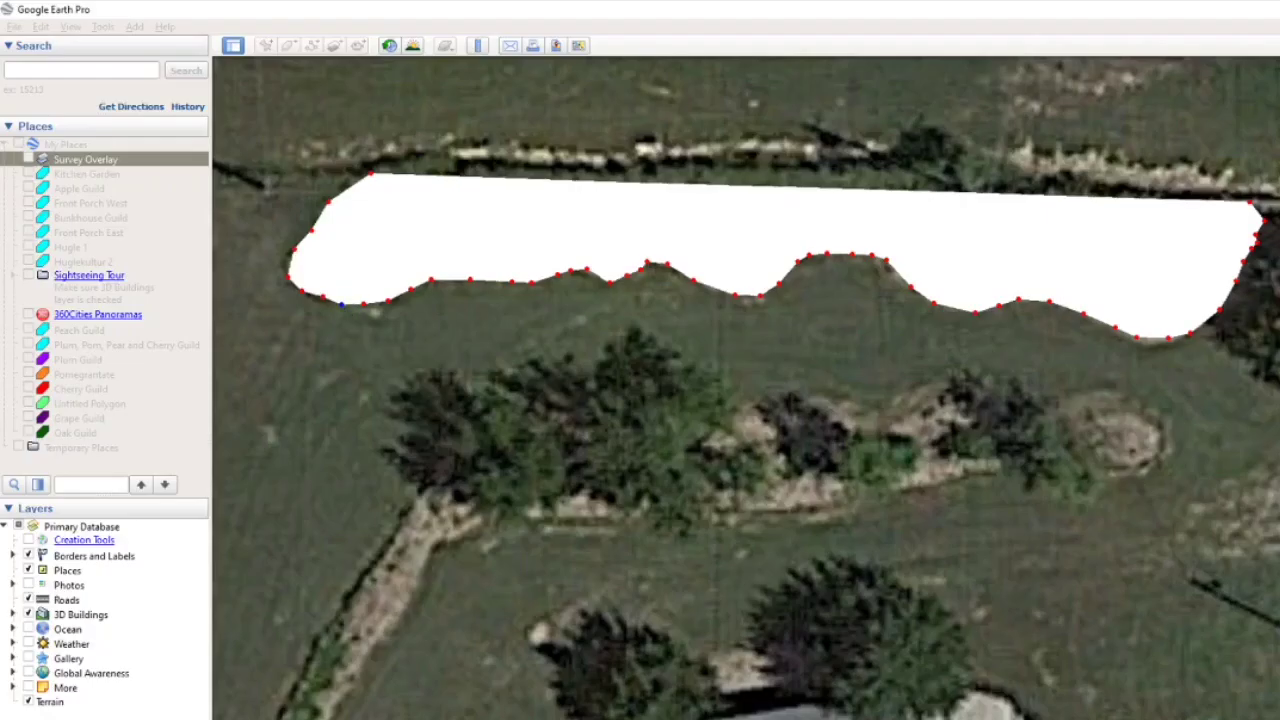
left_click_drag(373, 390, 455, 407)
type("P")
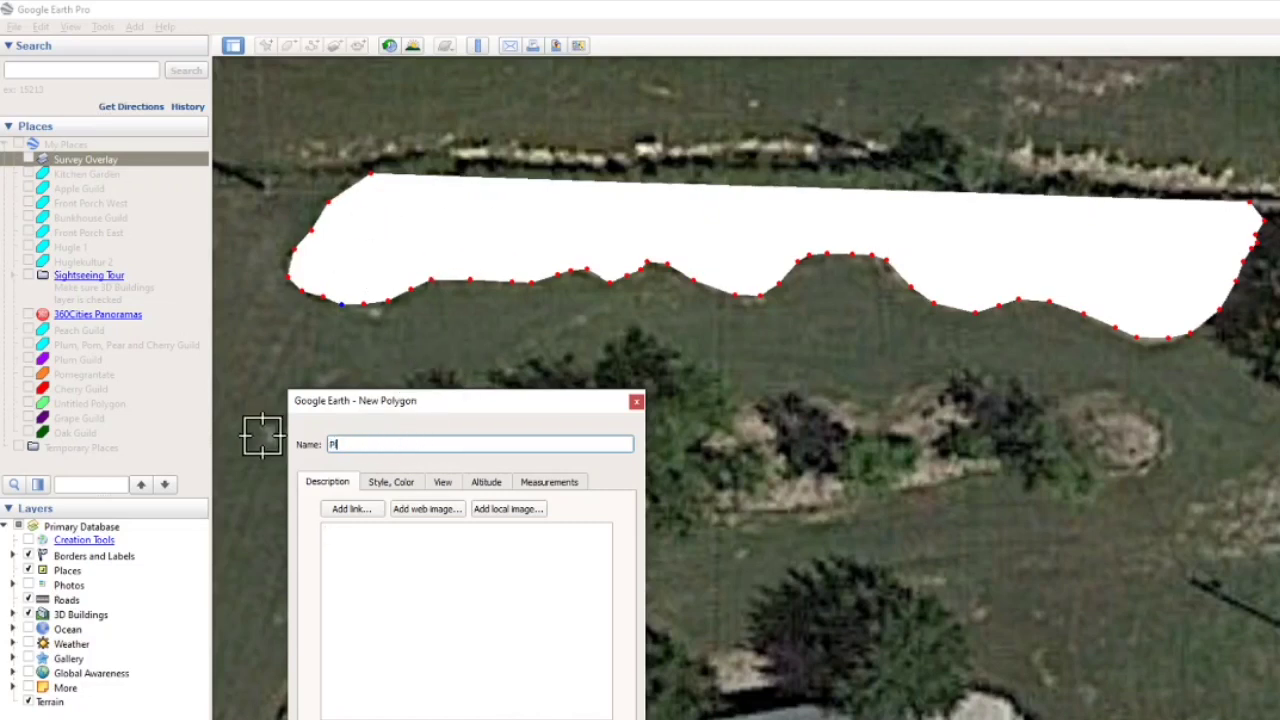
Enter 'Plum, Pom, Pear, Cherry Guild' as the polygon's name
type("um")
type(" Pl")
type(", Pom, Pe")
type("ar,")
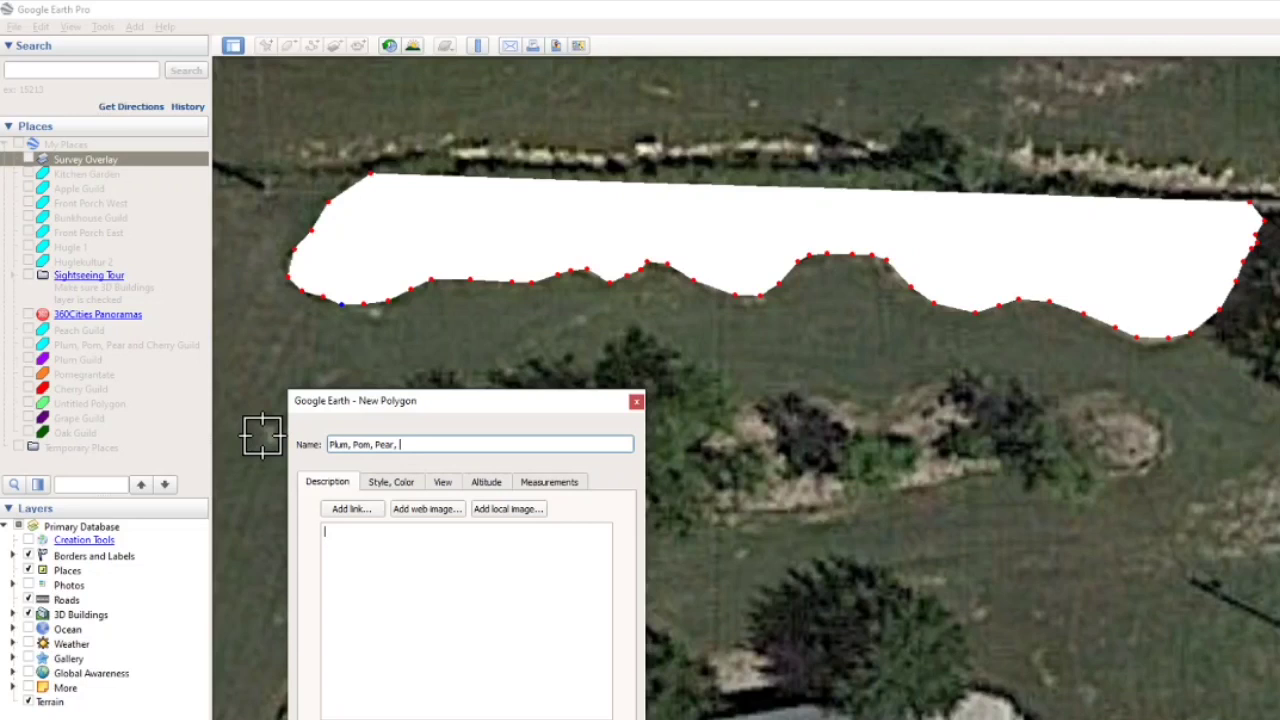
type("Cherry ")
type("Guild")
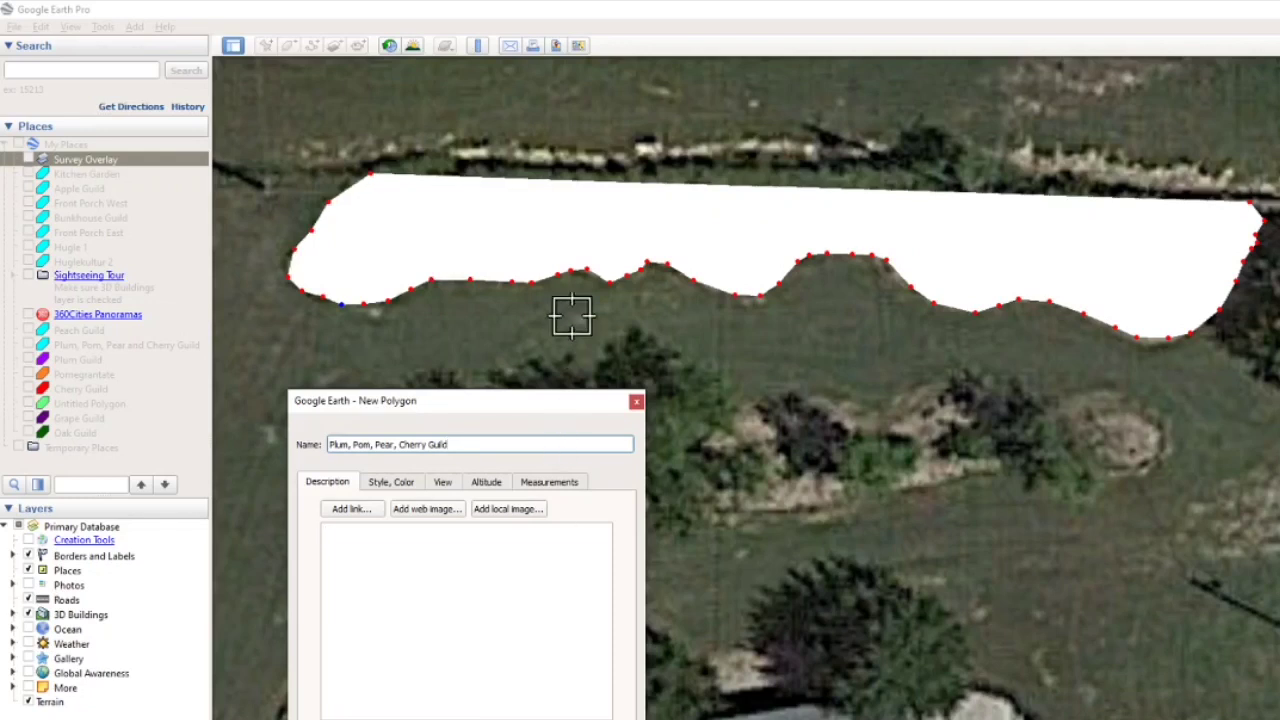
left_click(589, 277)
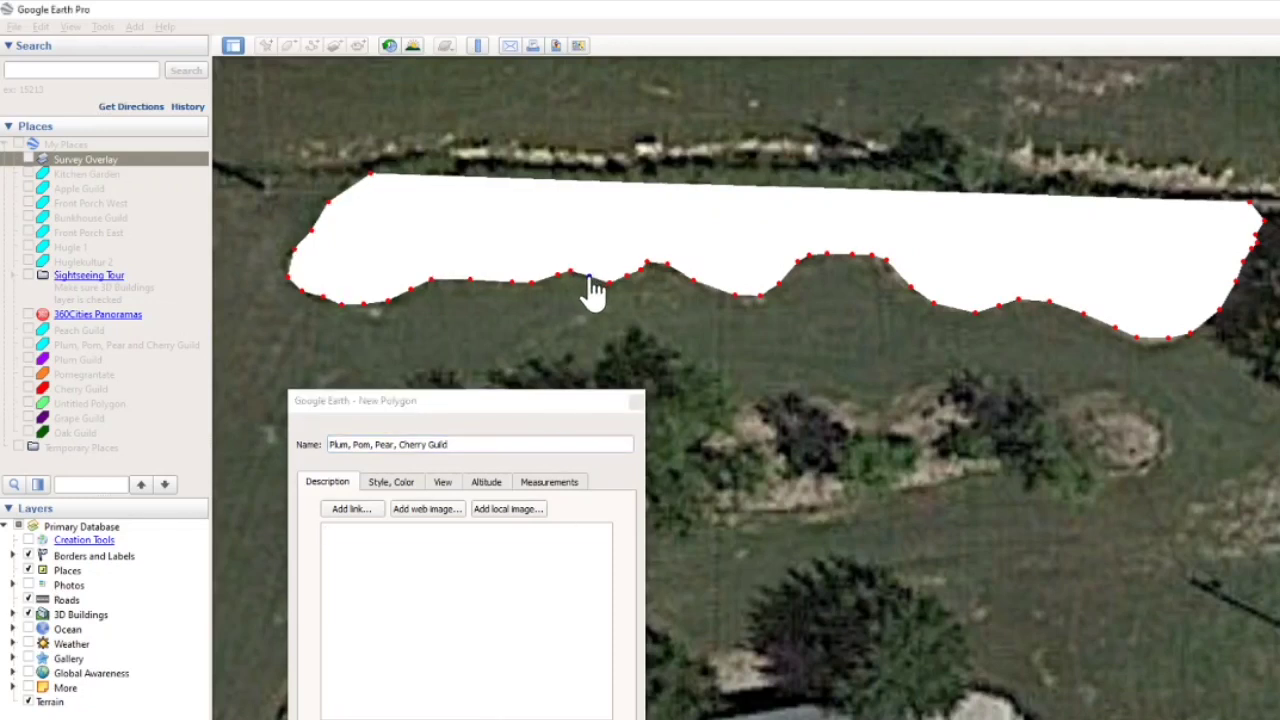
Give the polygon a red outline with a thin line width
left_click(390, 482)
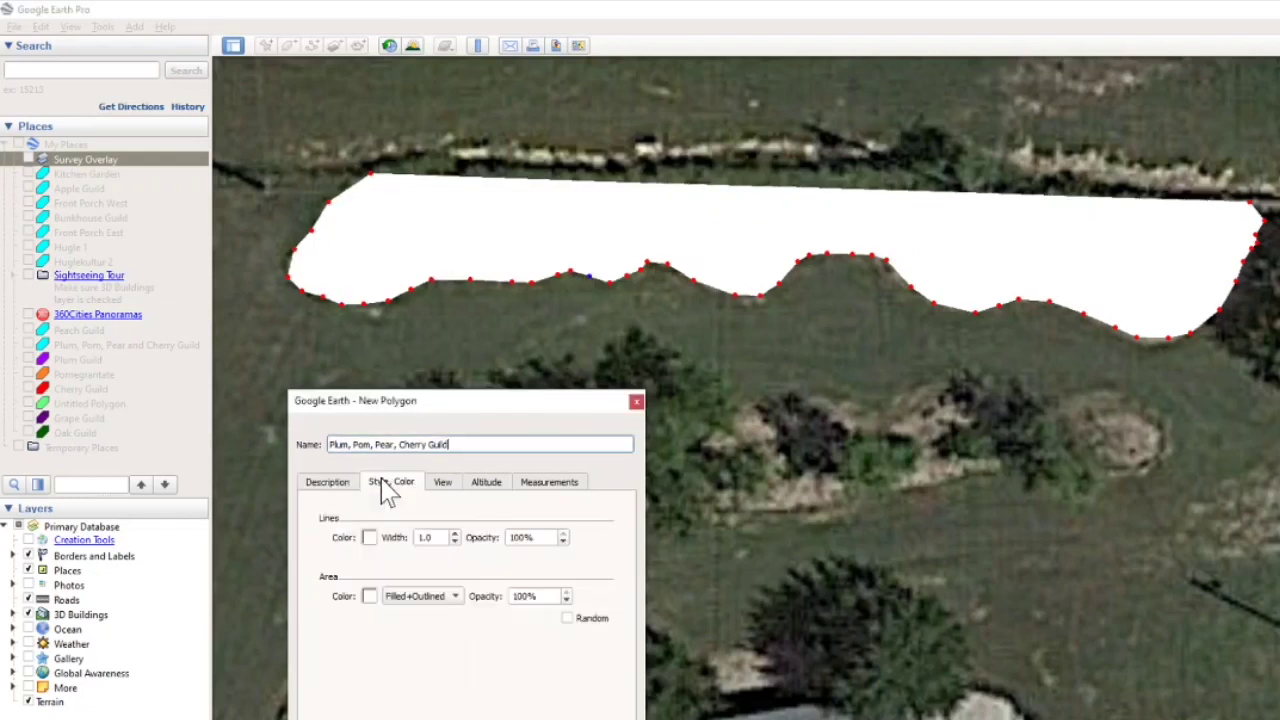
left_click(369, 538)
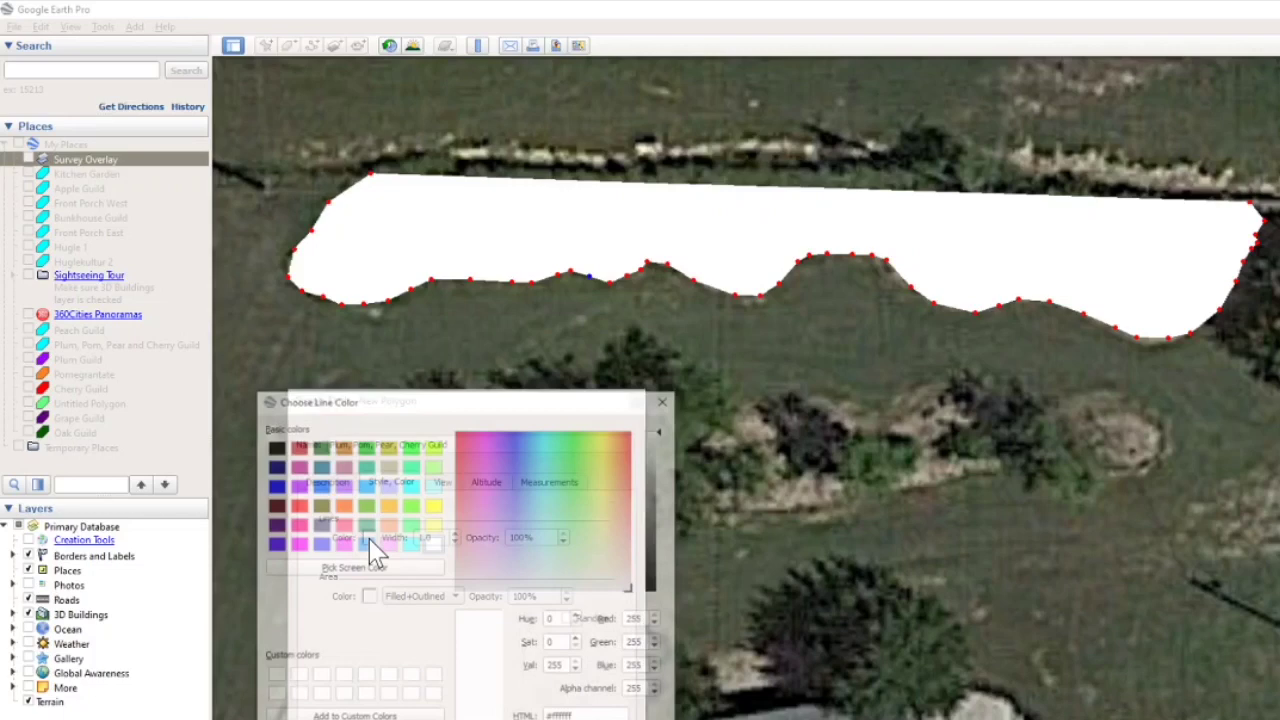
left_click(296, 505)
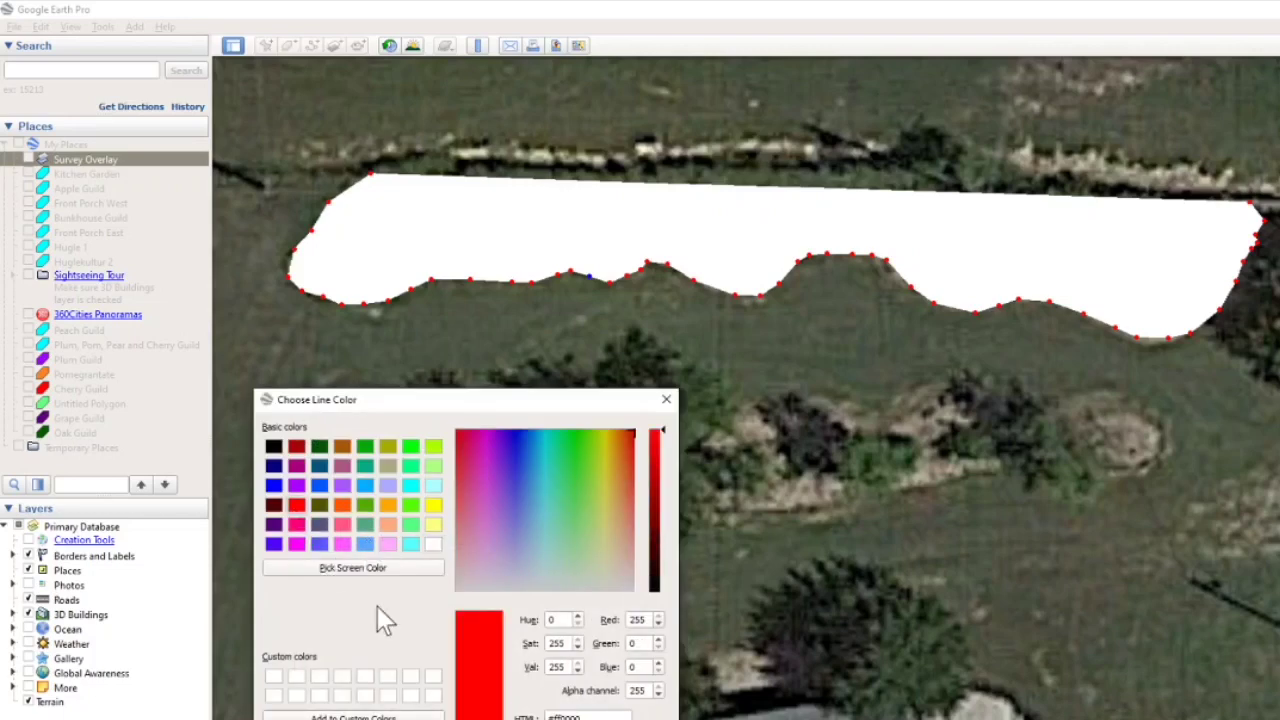
key("Return")
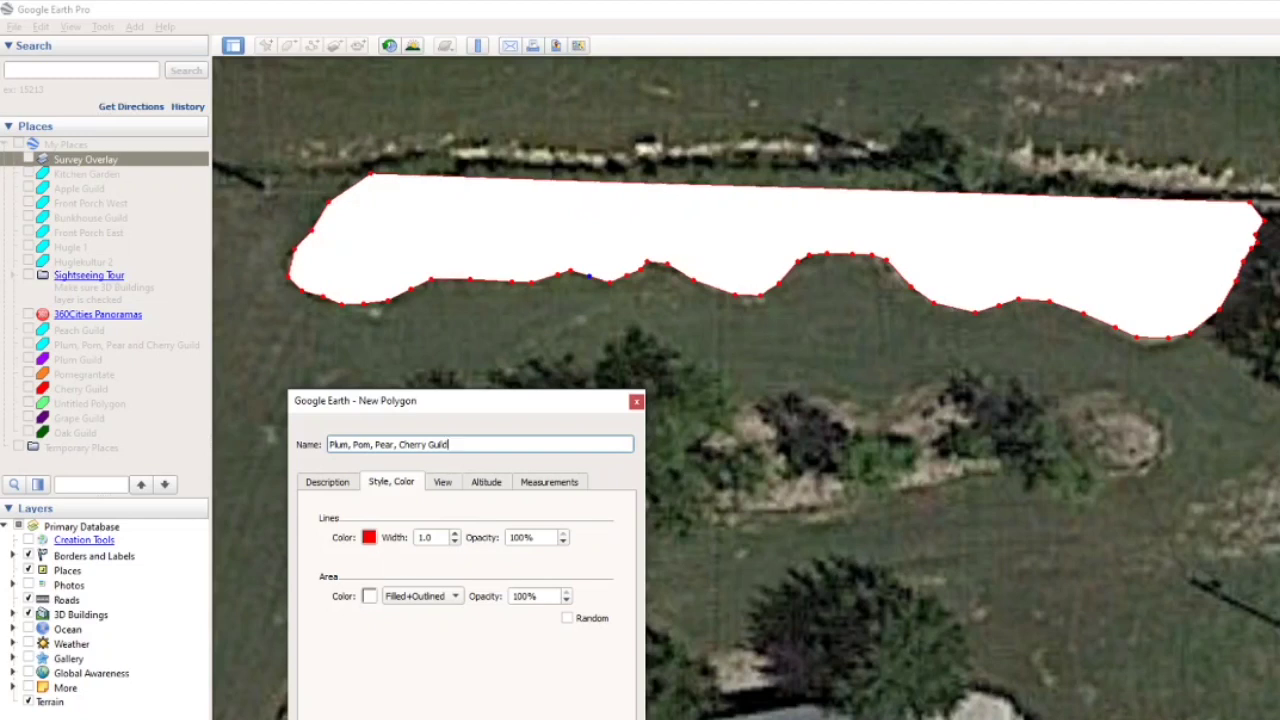
left_click(423, 537)
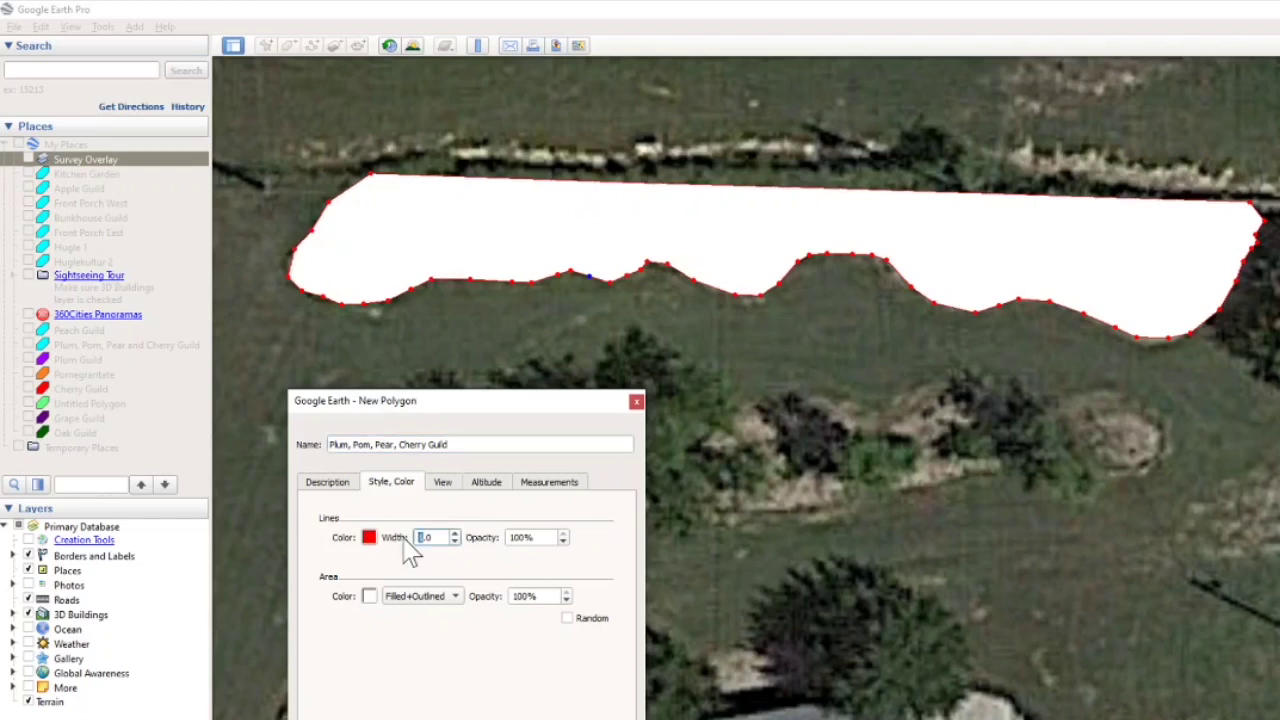
type("10")
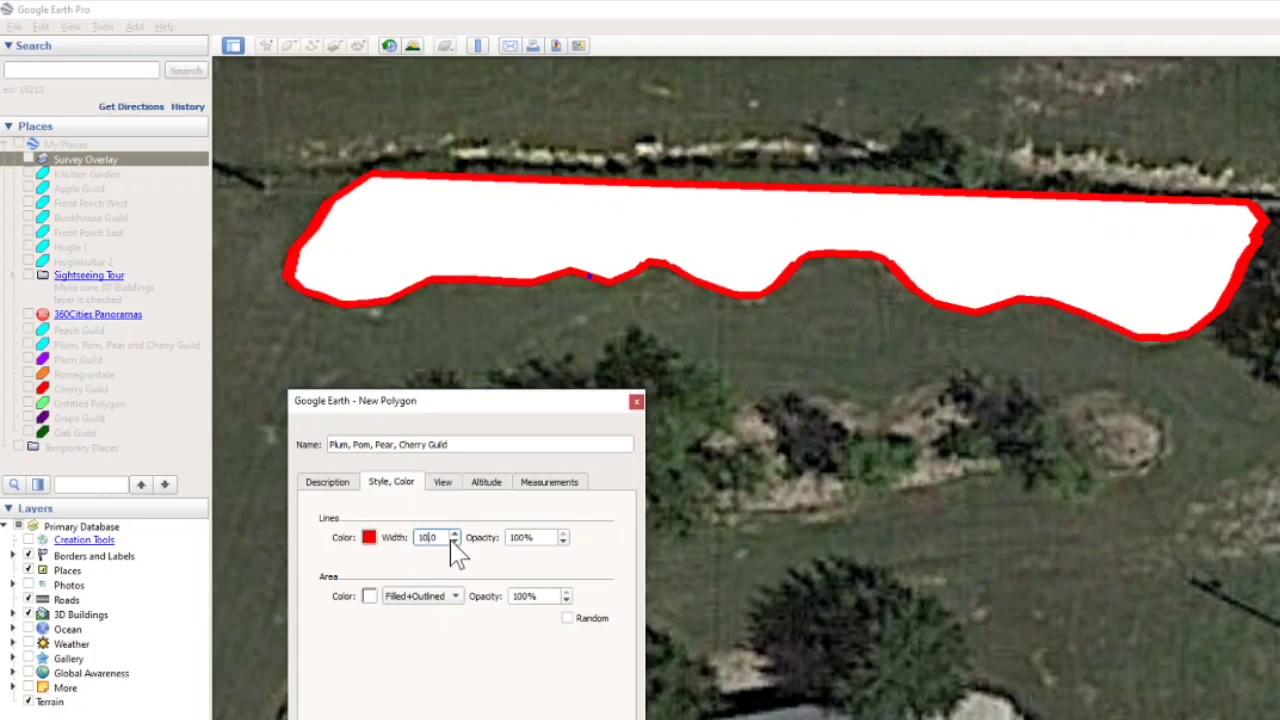
left_click(454, 541)
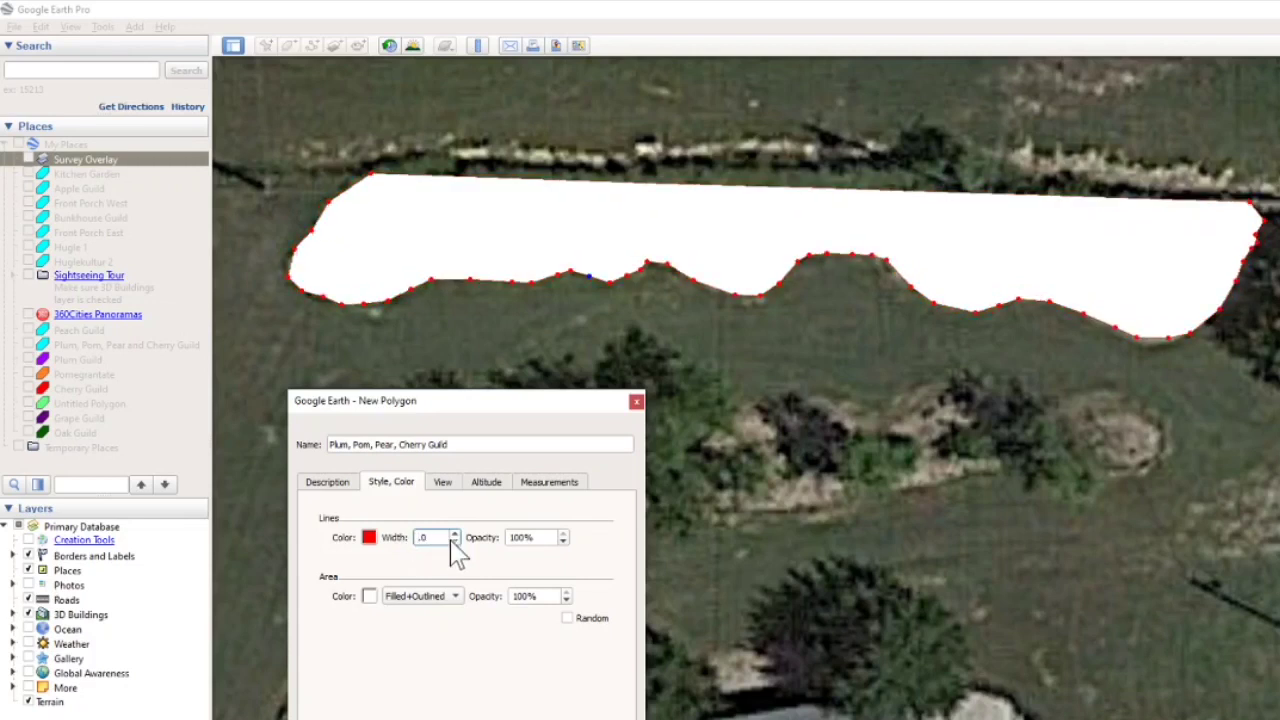
Set the fill to cyan at 50% opacity and save the polygon
left_click(370, 597)
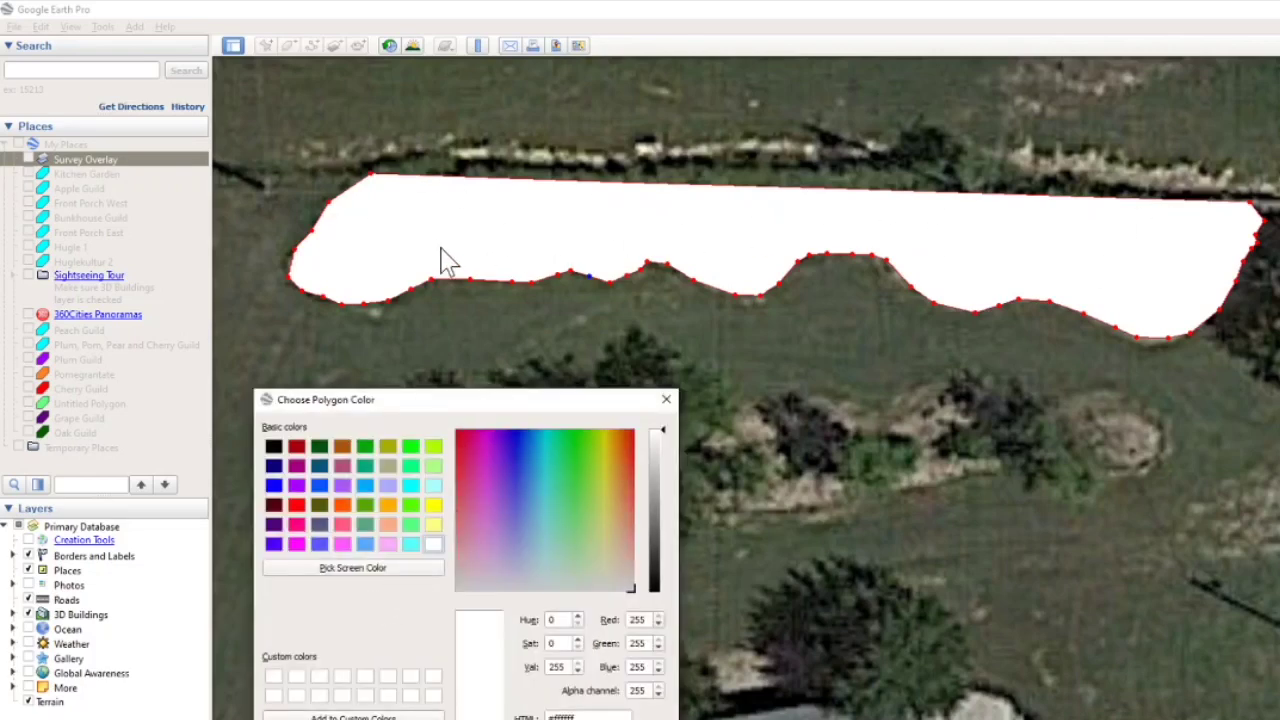
left_click(410, 485)
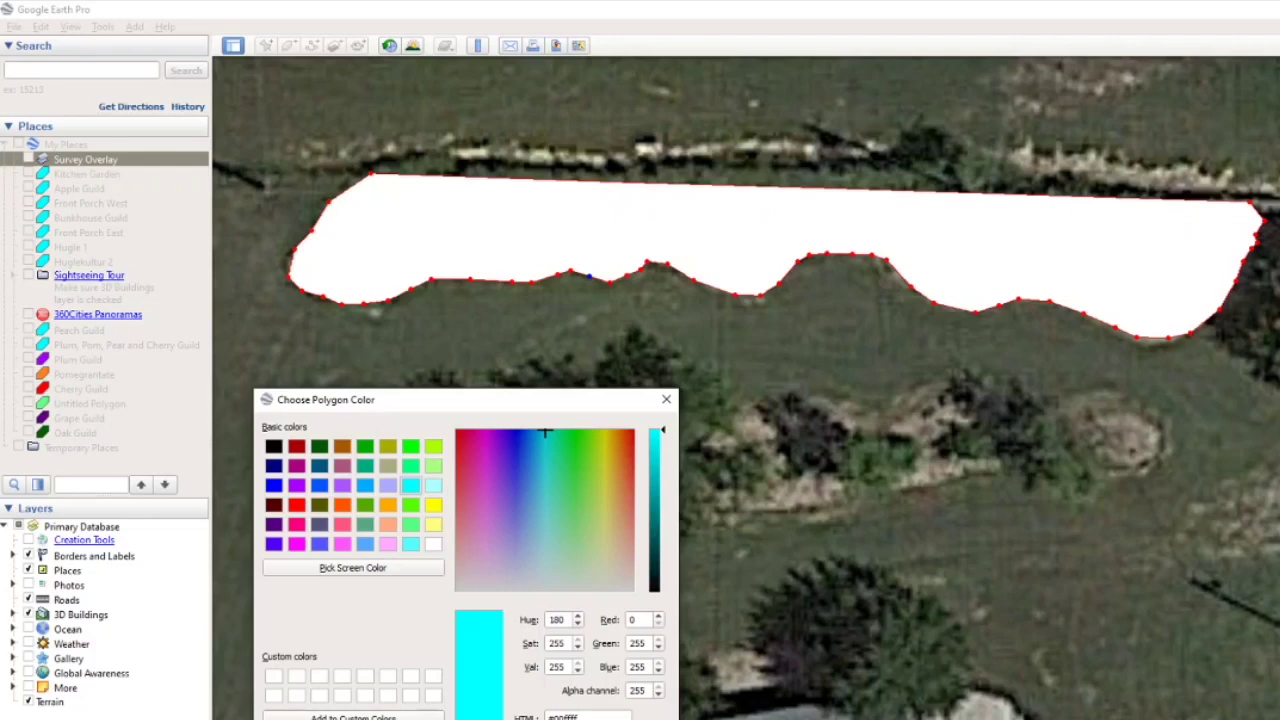
key("Return")
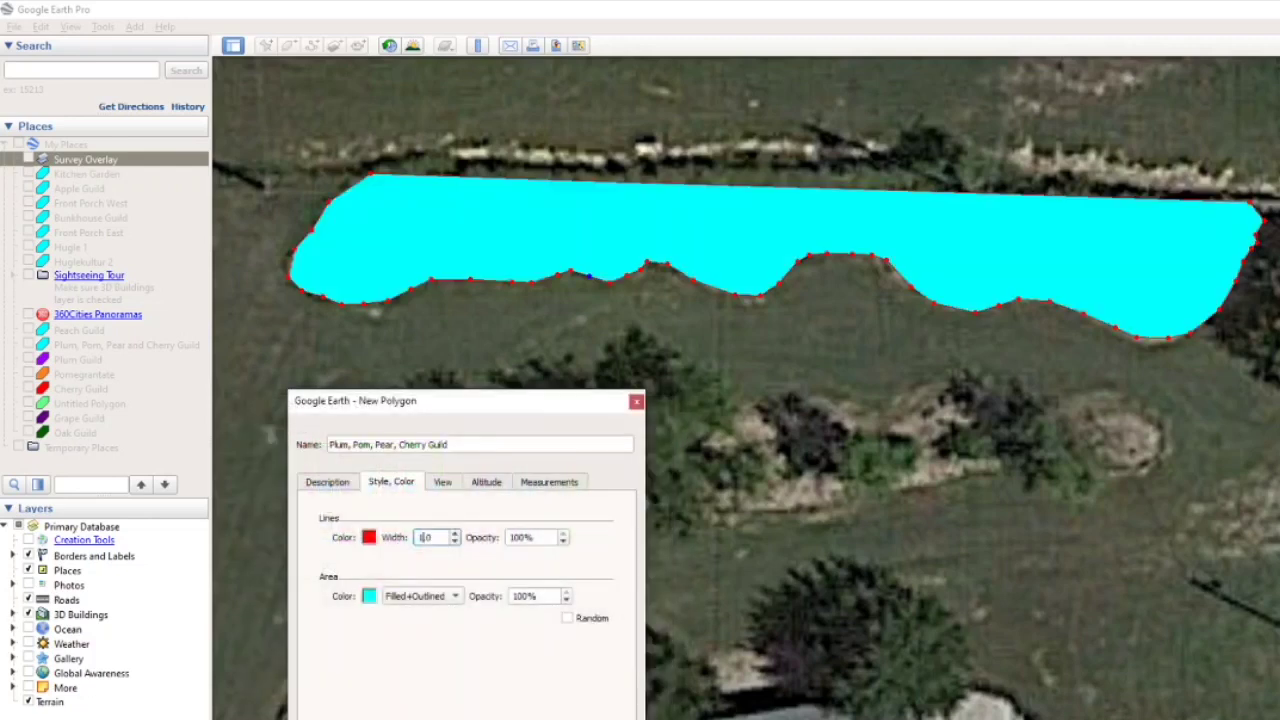
key("Tab")
key("Tab")
key("Tab")
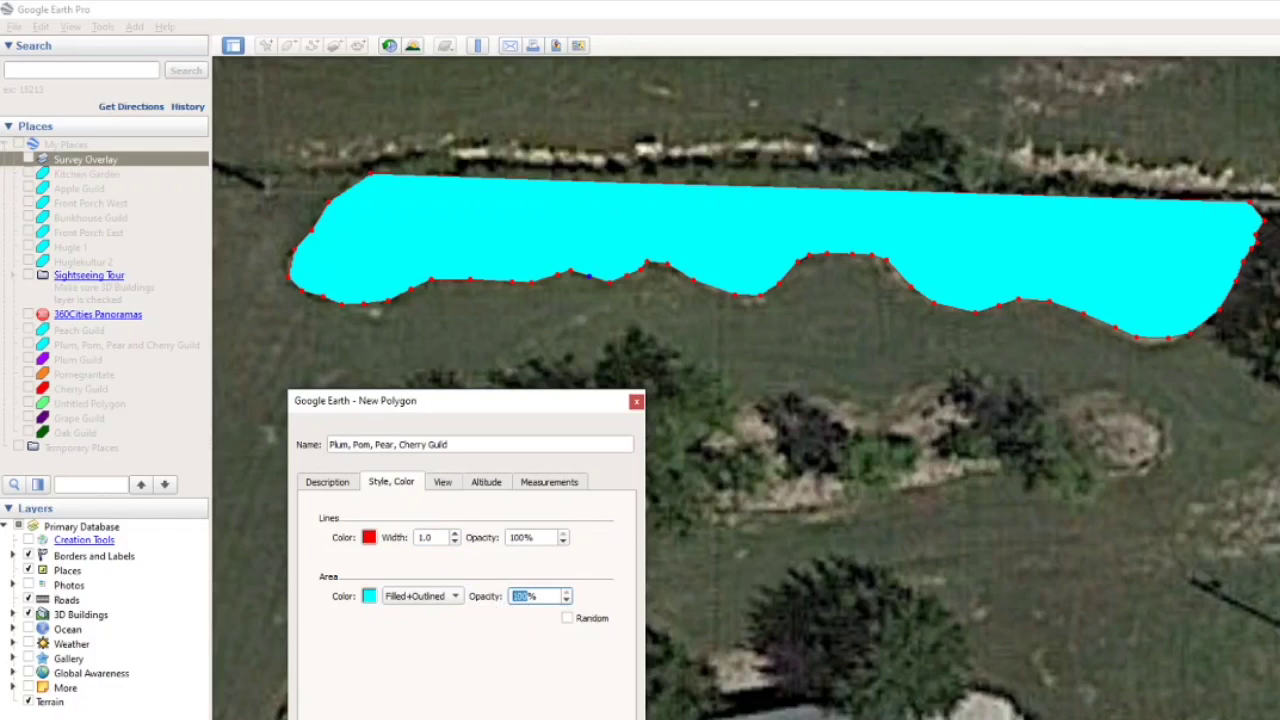
type("50")
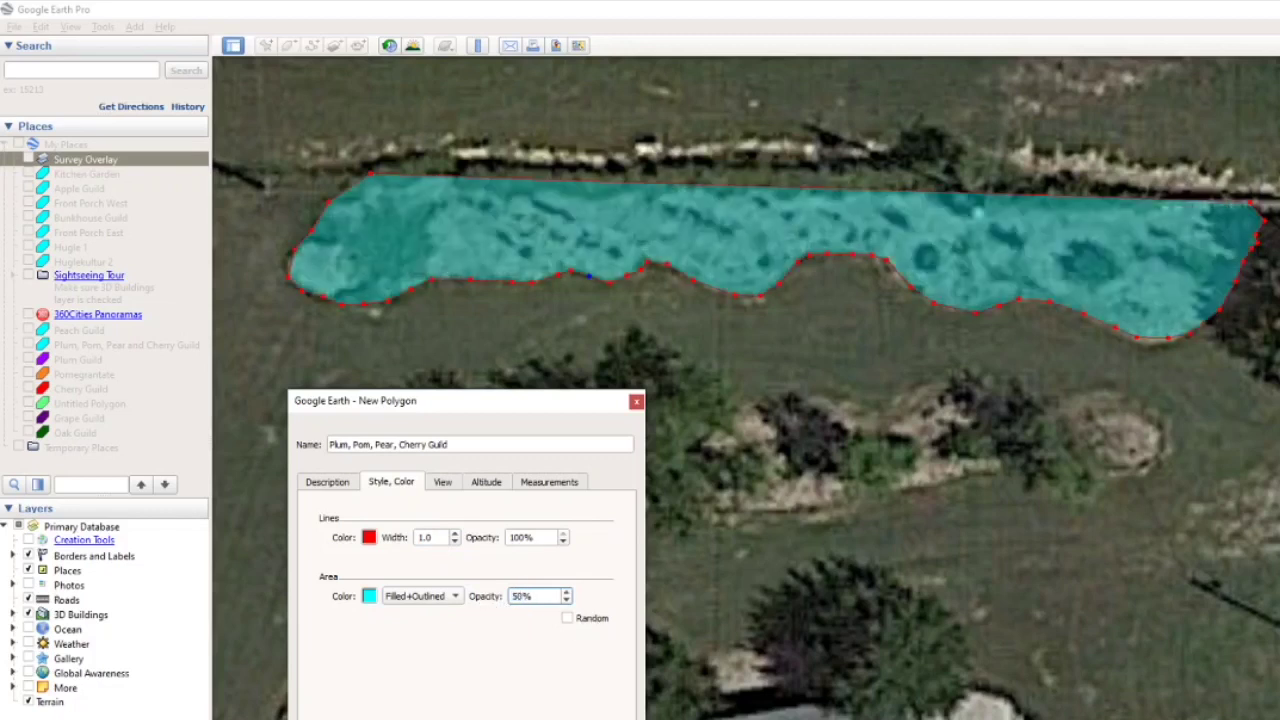
key("Return")
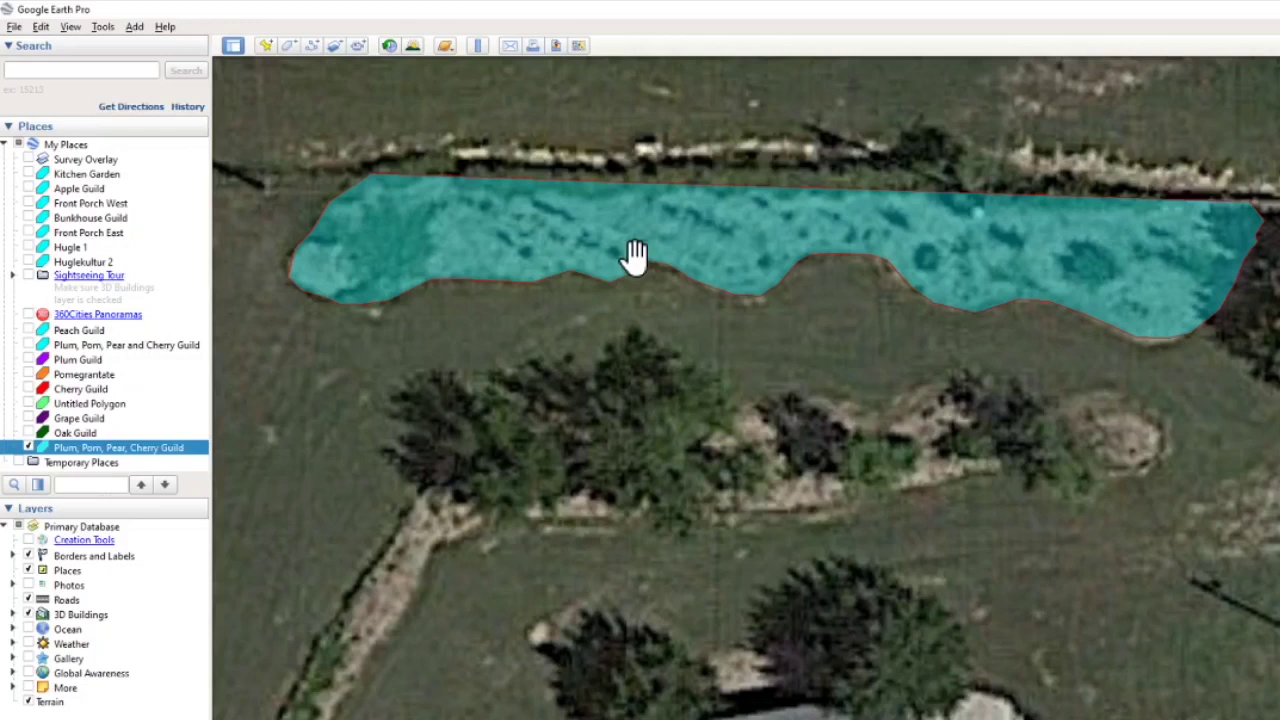
Open the guild polygon's Properties and look through its style, view and altitude settings
right_click(468, 245)
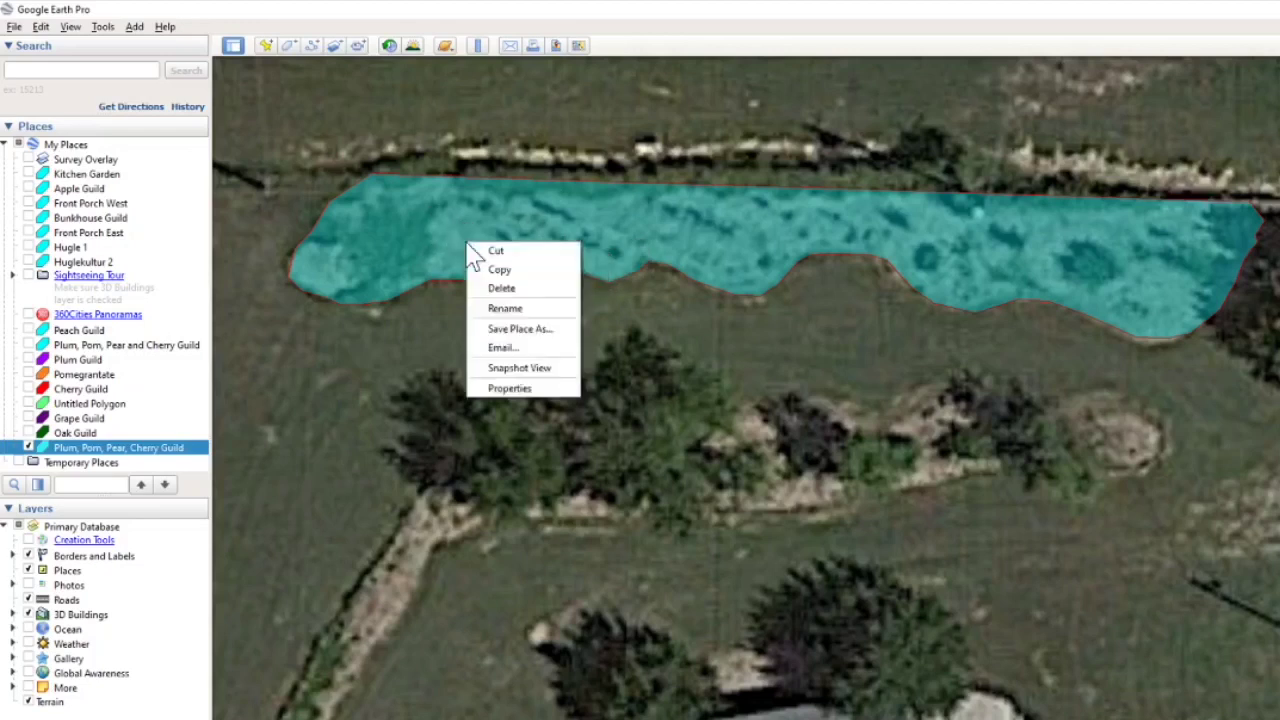
right_click(88, 450)
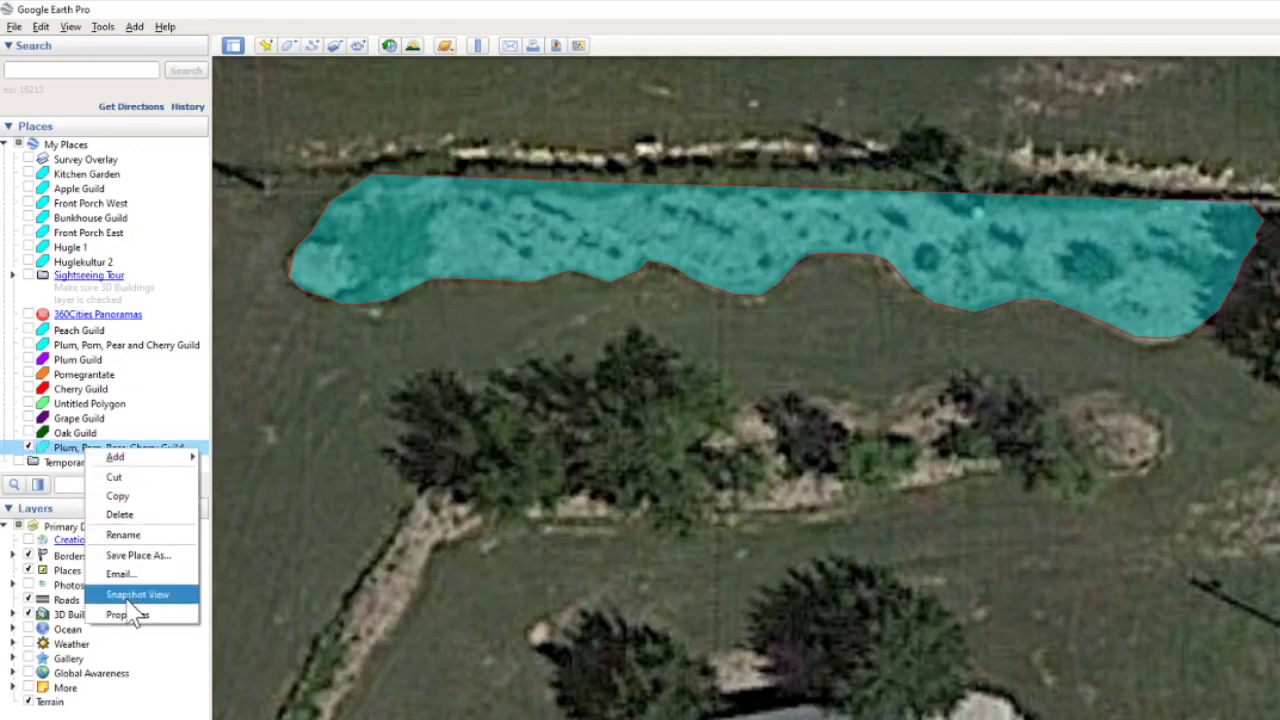
right_click(471, 232)
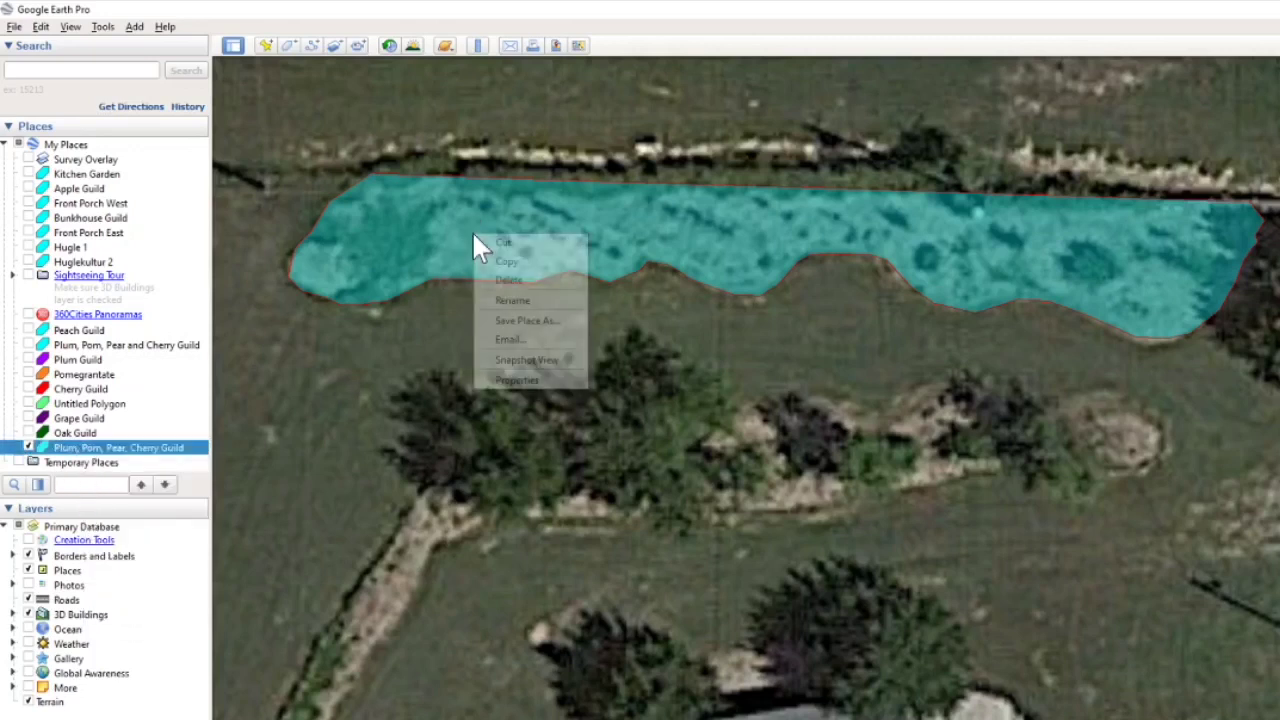
left_click(505, 381)
left_click(392, 483)
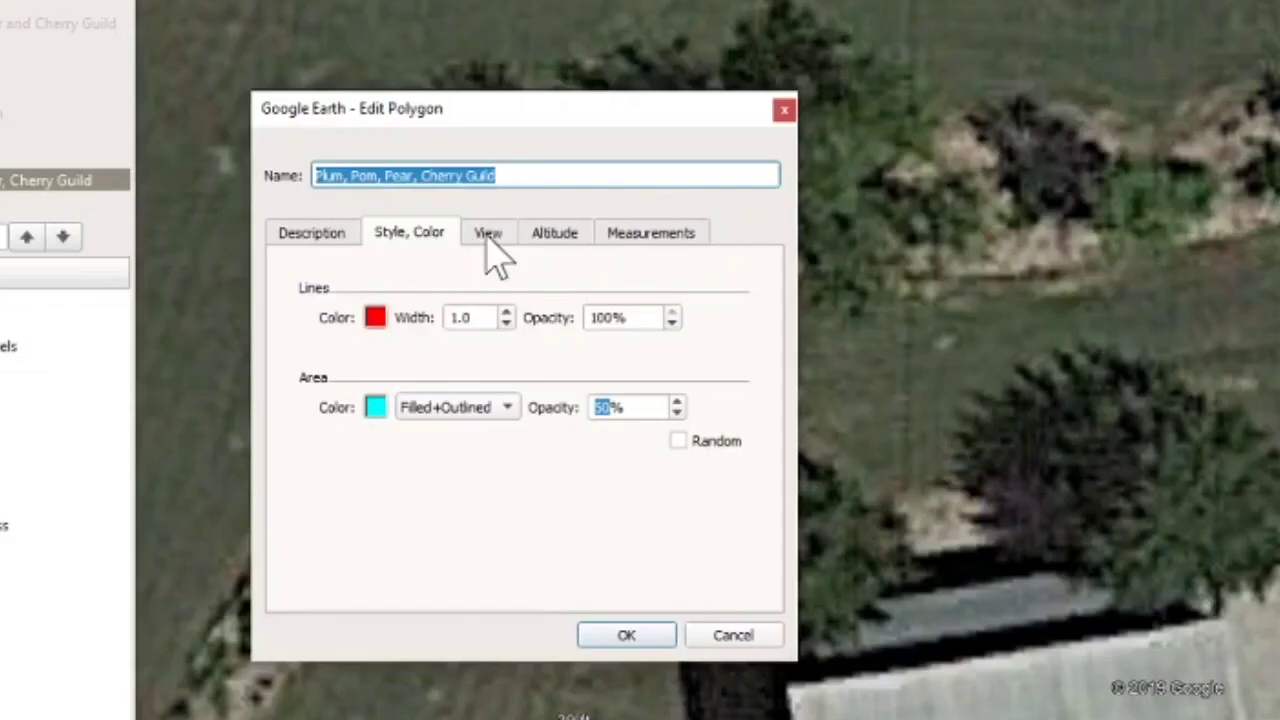
left_click(489, 235)
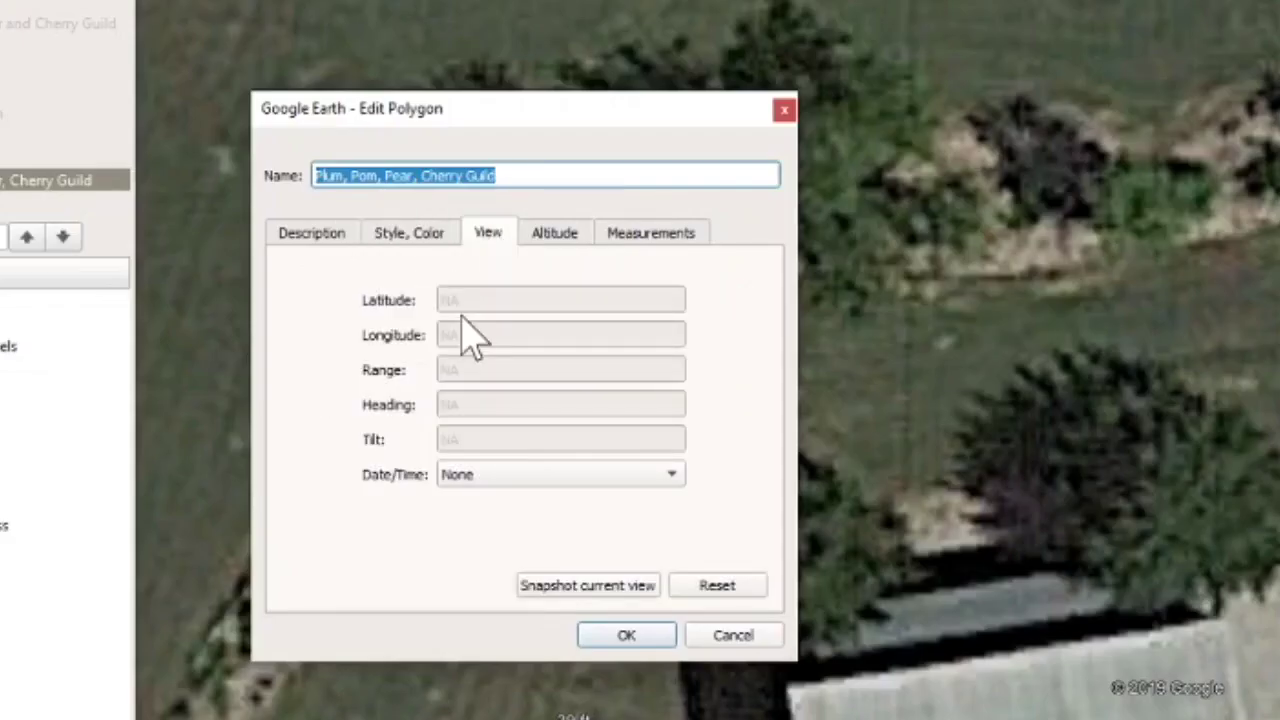
left_click(550, 240)
Show measurements in feet and square feet (319 ft, 2,155 sq ft) and adjust the lower-right vertex
left_click(645, 235)
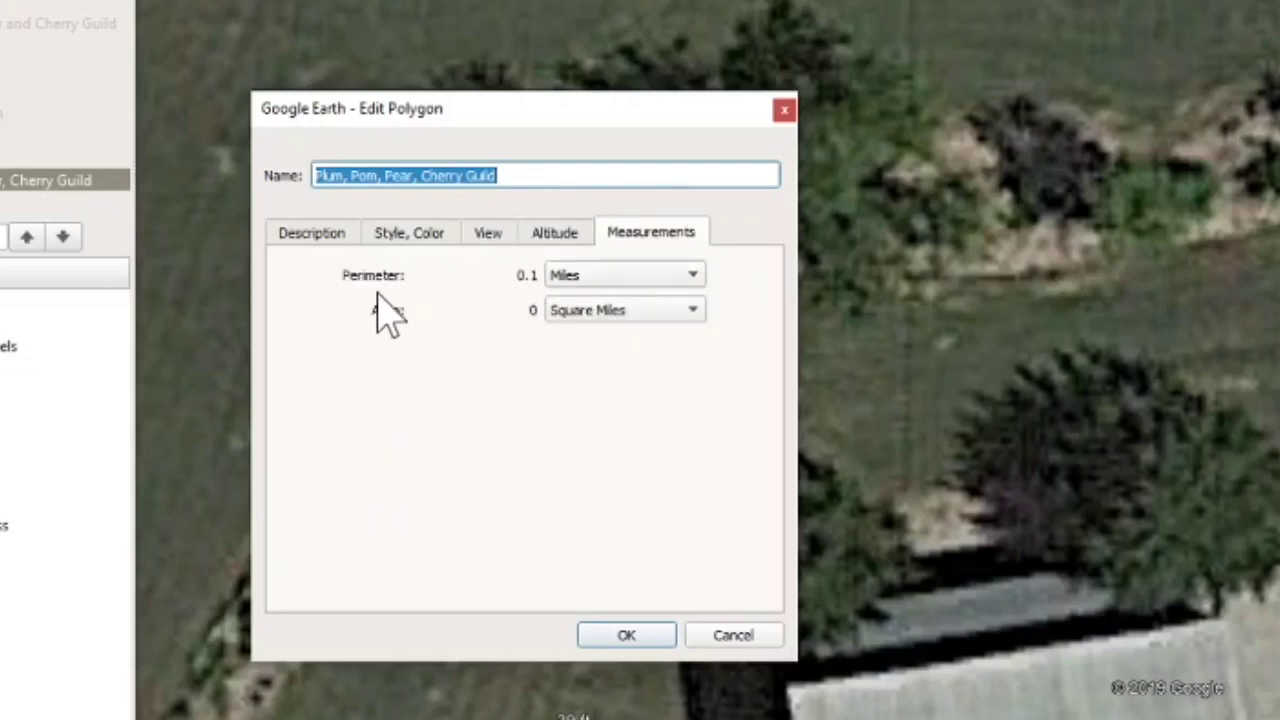
left_click(608, 282)
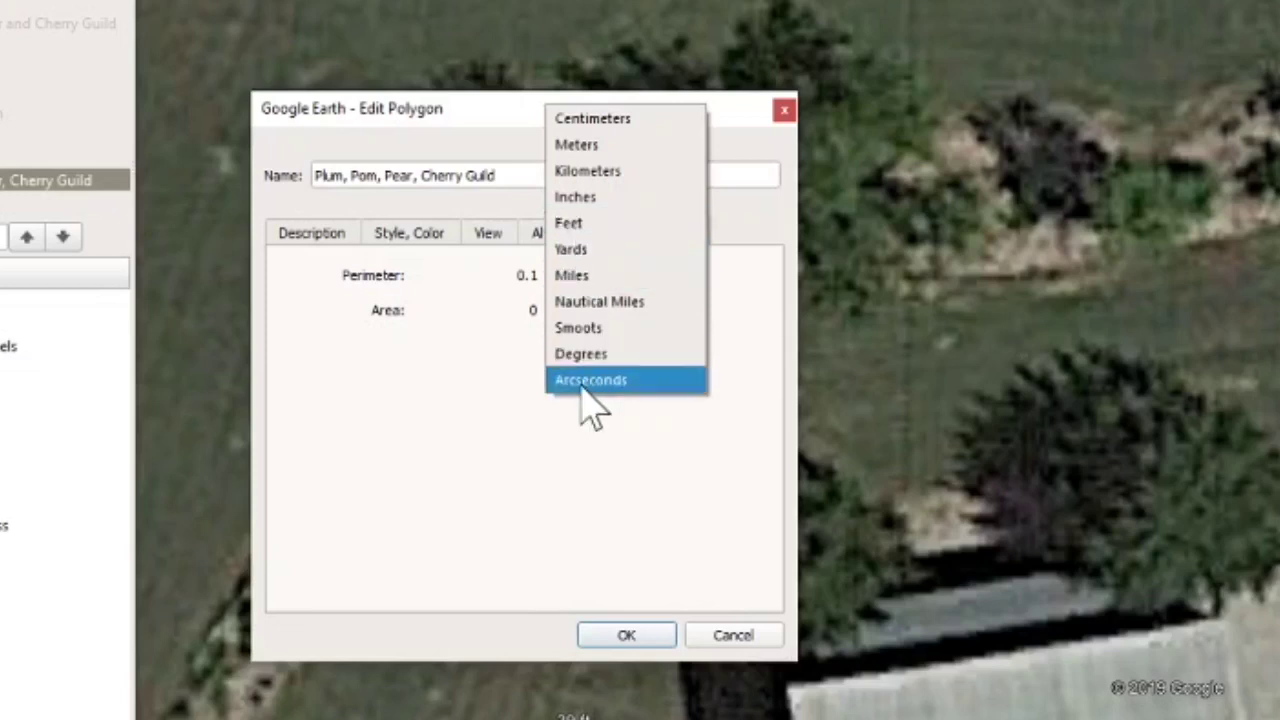
left_click(586, 230)
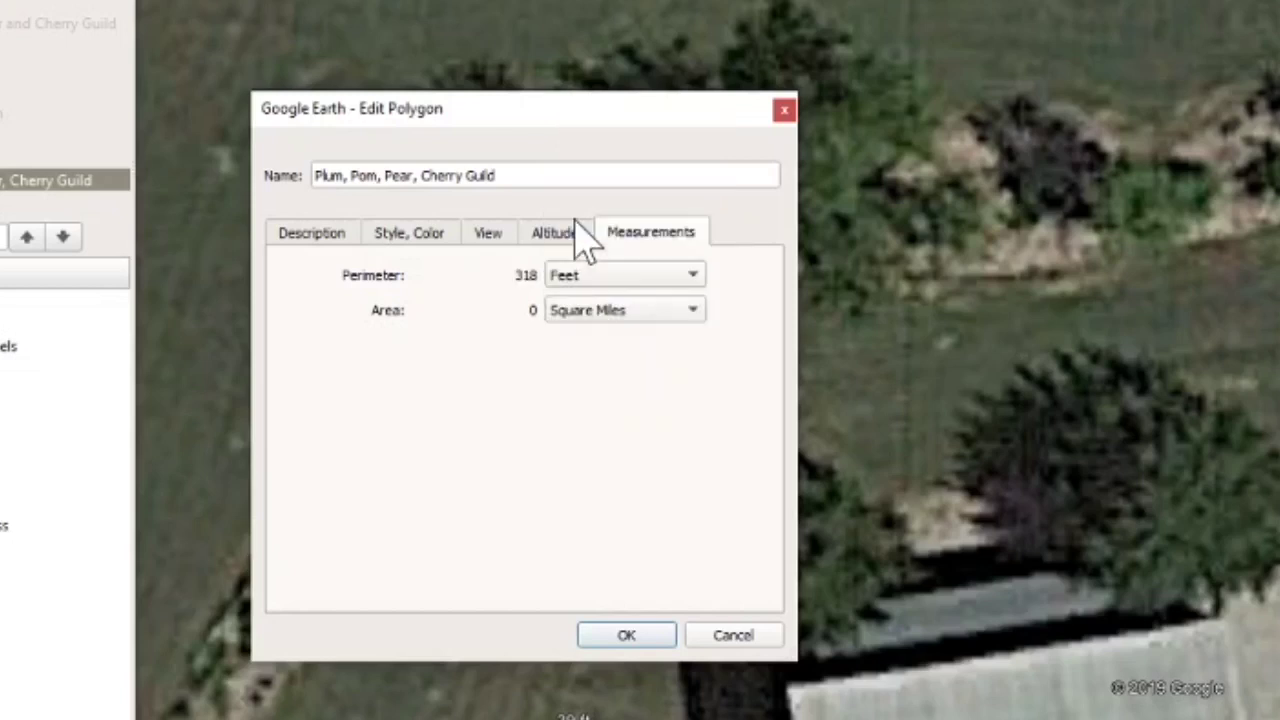
left_click(592, 320)
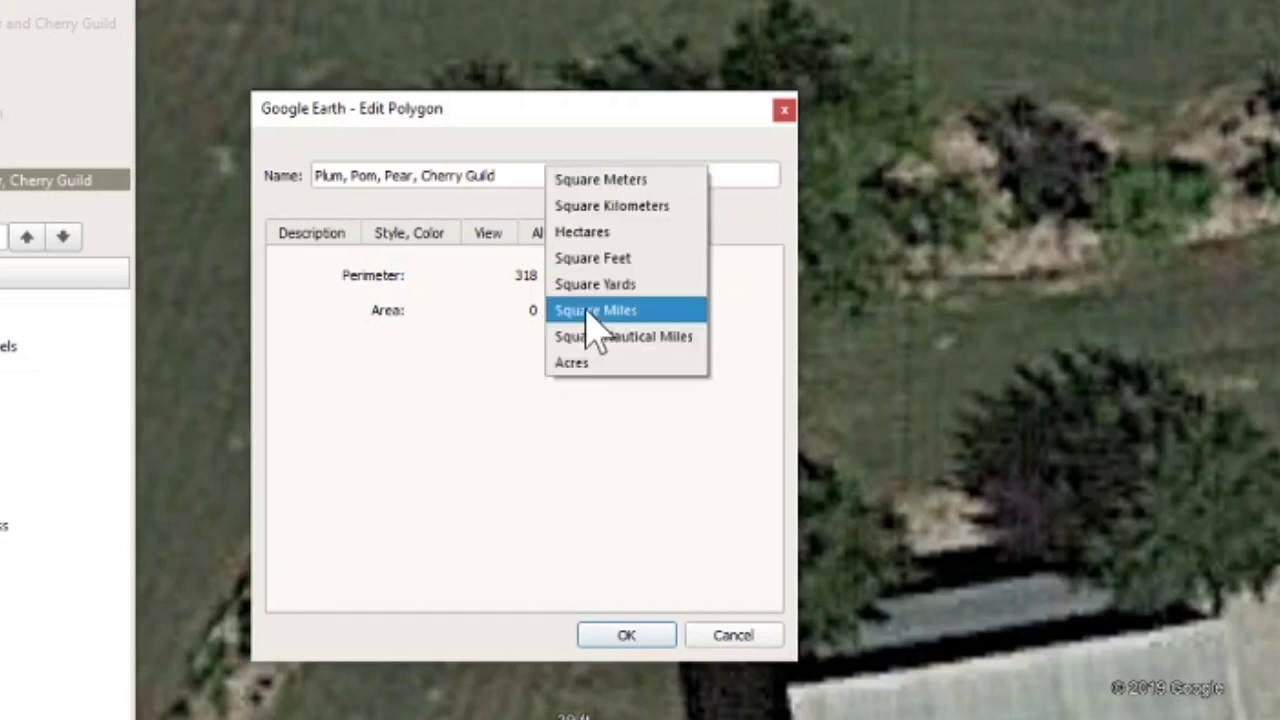
left_click(598, 262)
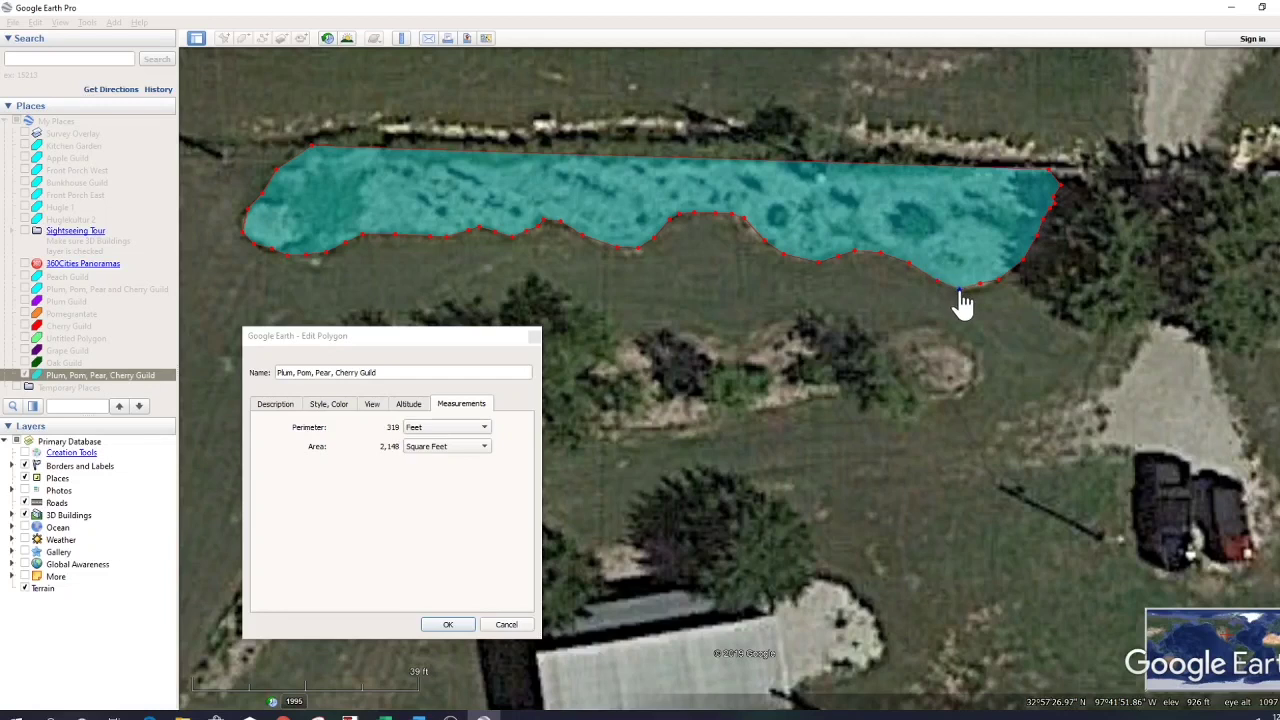
left_click(986, 296)
left_click(998, 286)
Save the polygon edits and show the Kitchen Garden, Apple Guild, Front Porch East and Hugel beds
left_click(447, 625)
left_click_drag(329, 437, 520, 266)
scroll(369, 400, "down", 5)
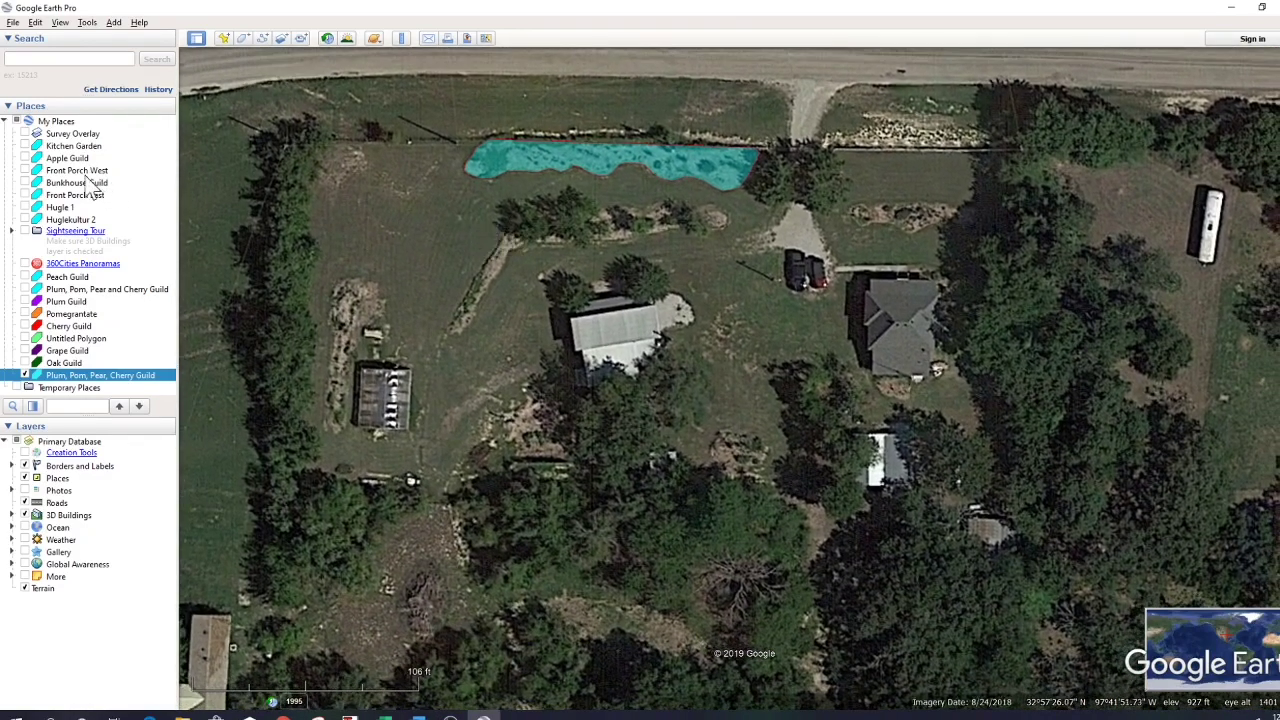
left_click(24, 146)
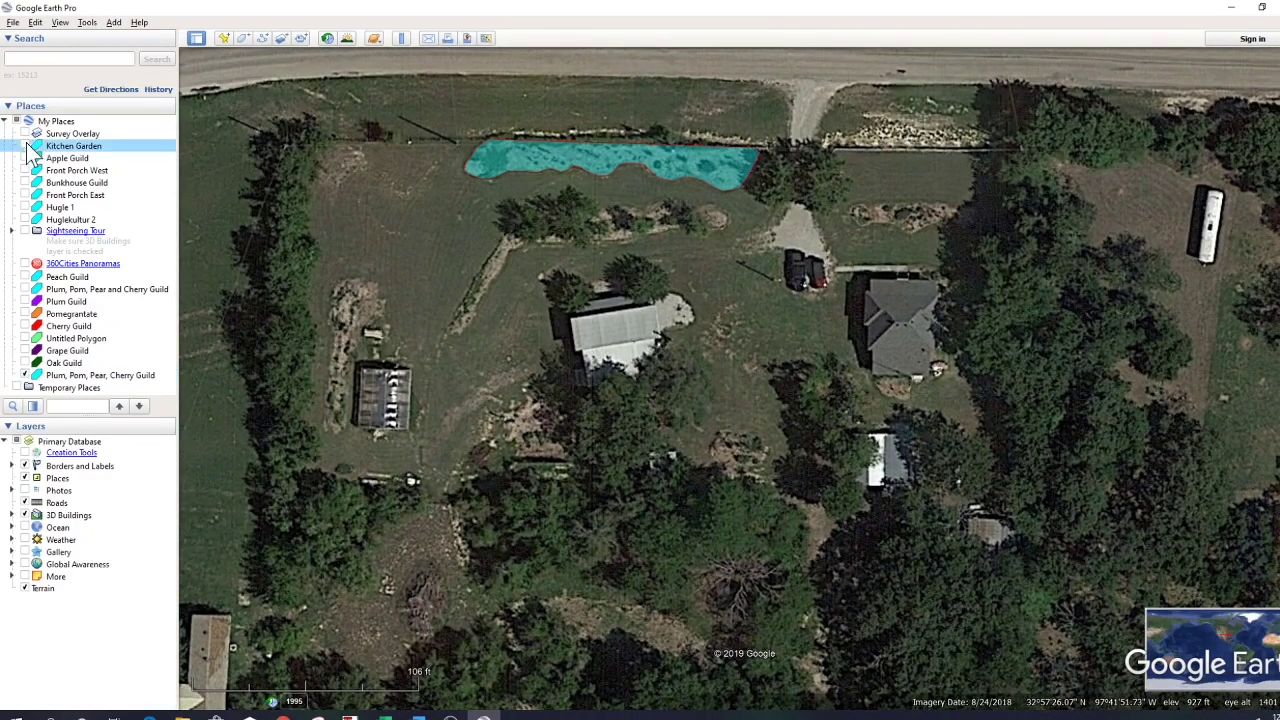
left_click(24, 170)
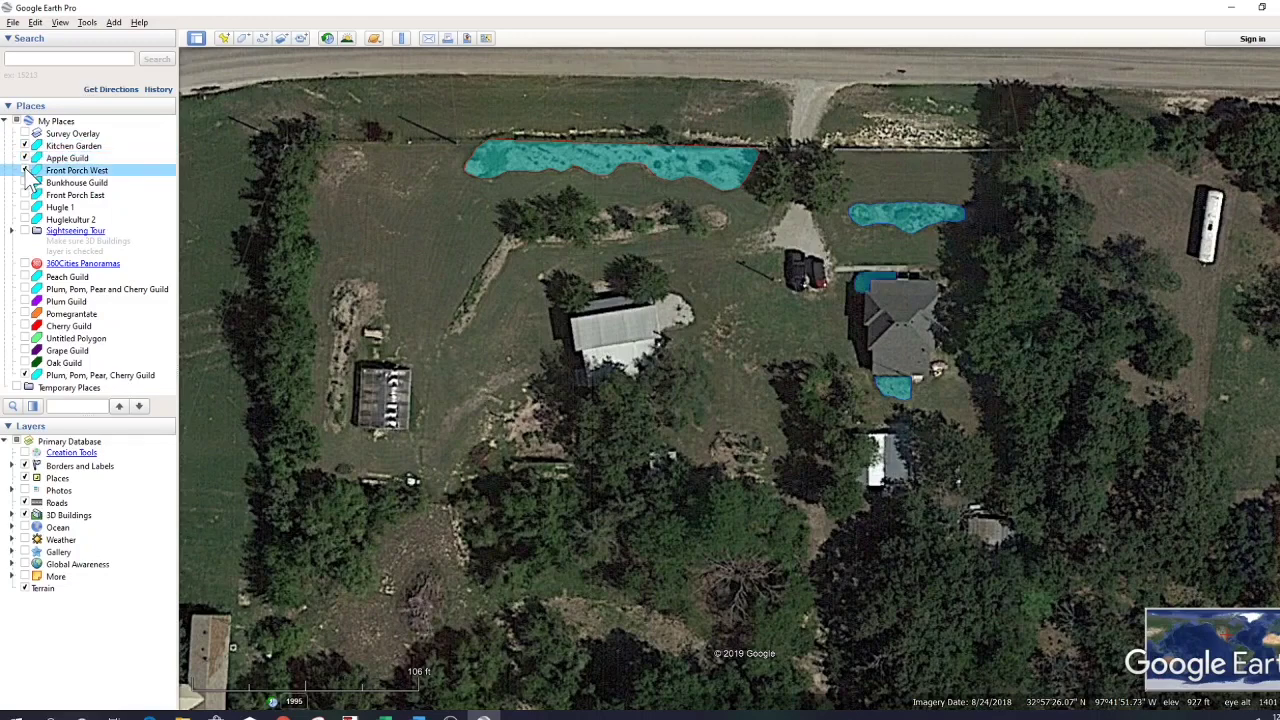
left_click(25, 183)
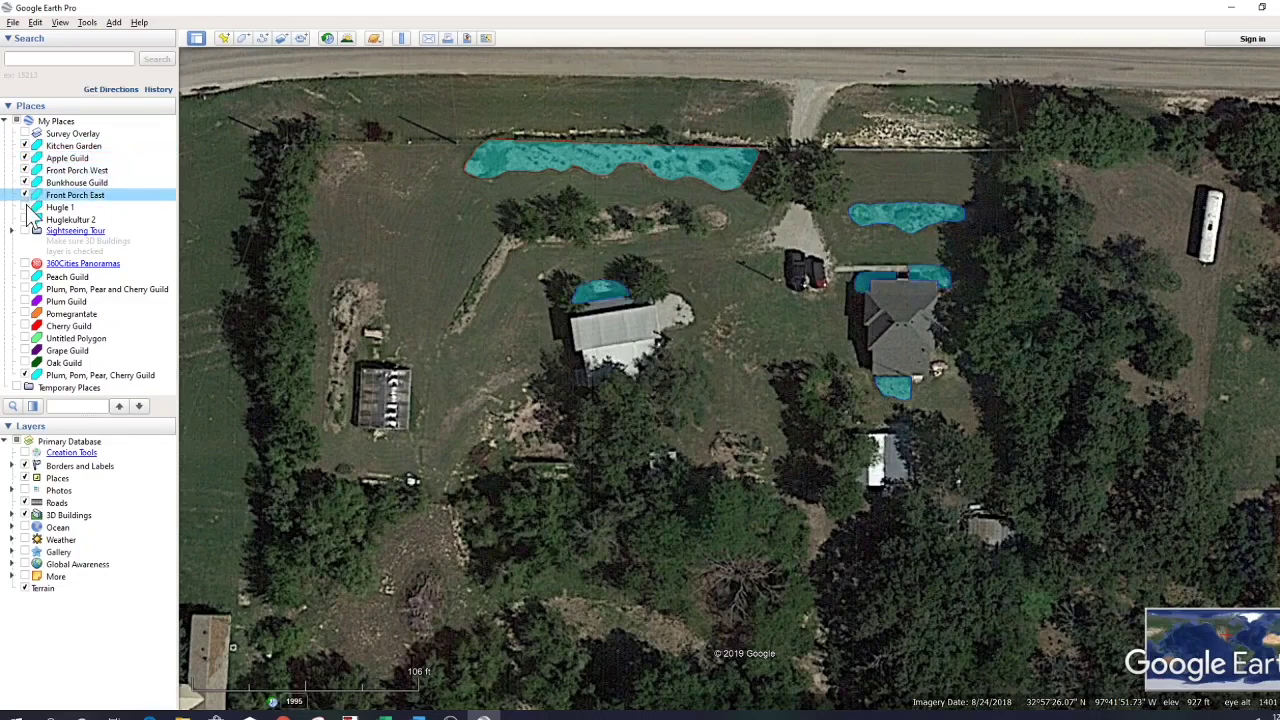
left_click(25, 207)
Show the Plum/Pom/Pear/Cherry, Plum Guild and guild beds, hide Sightseeing Tour, and select Pomegranate
left_click(25, 231)
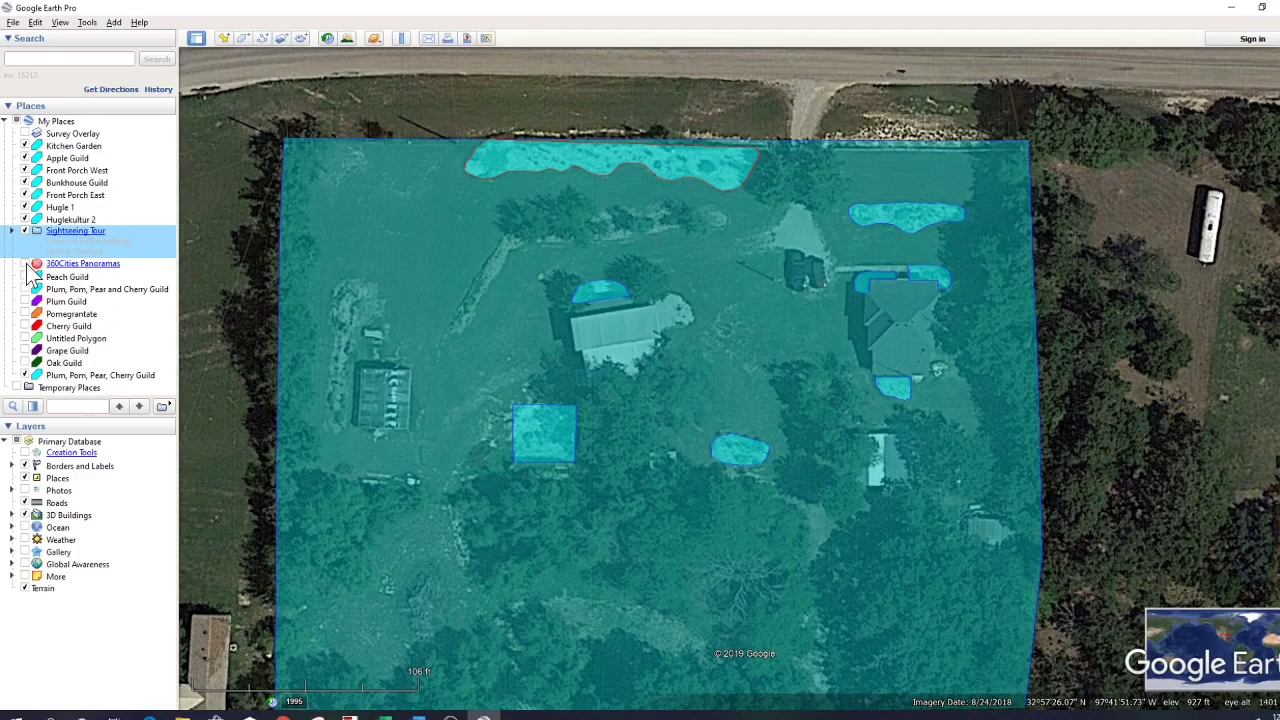
left_click(25, 277)
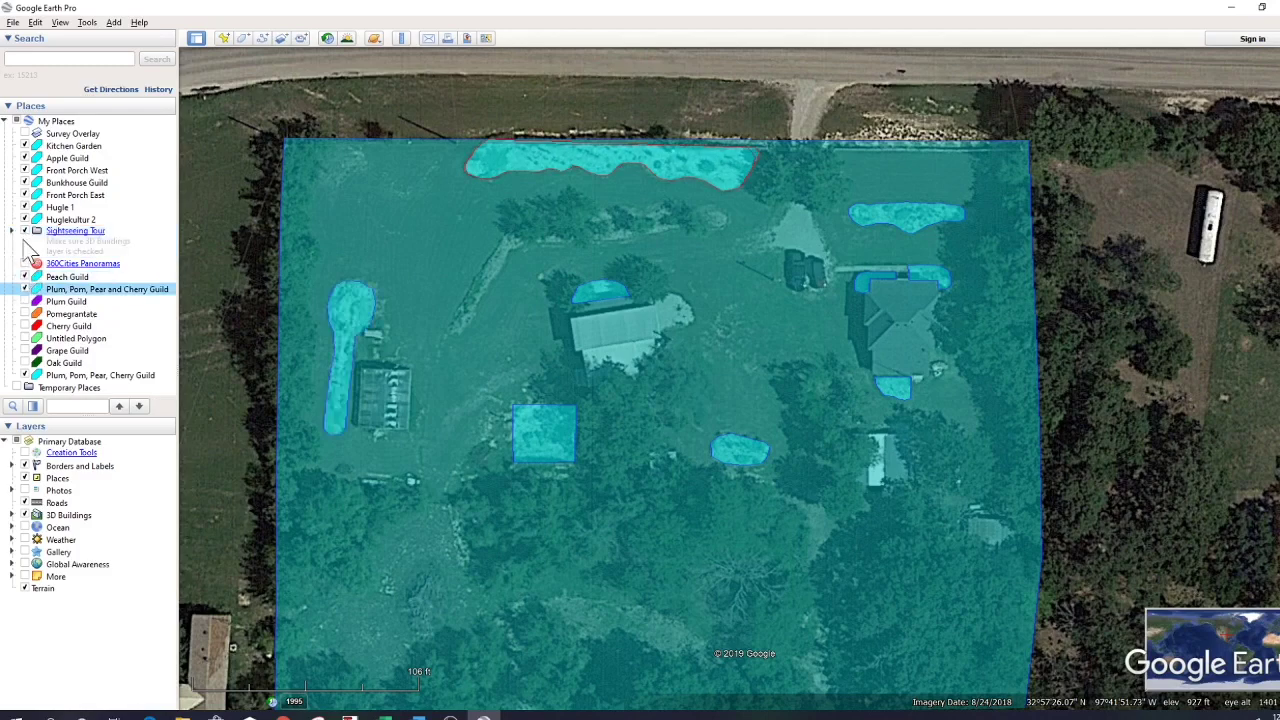
left_click(25, 231)
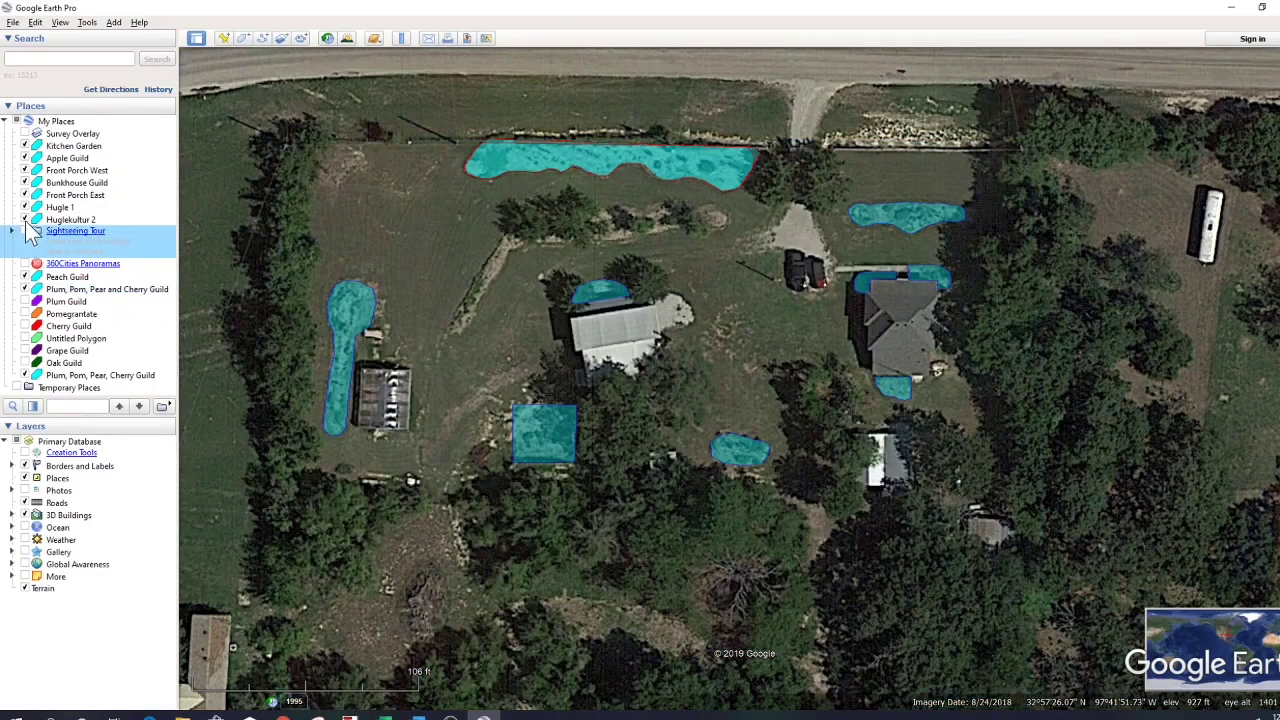
left_click(25, 301)
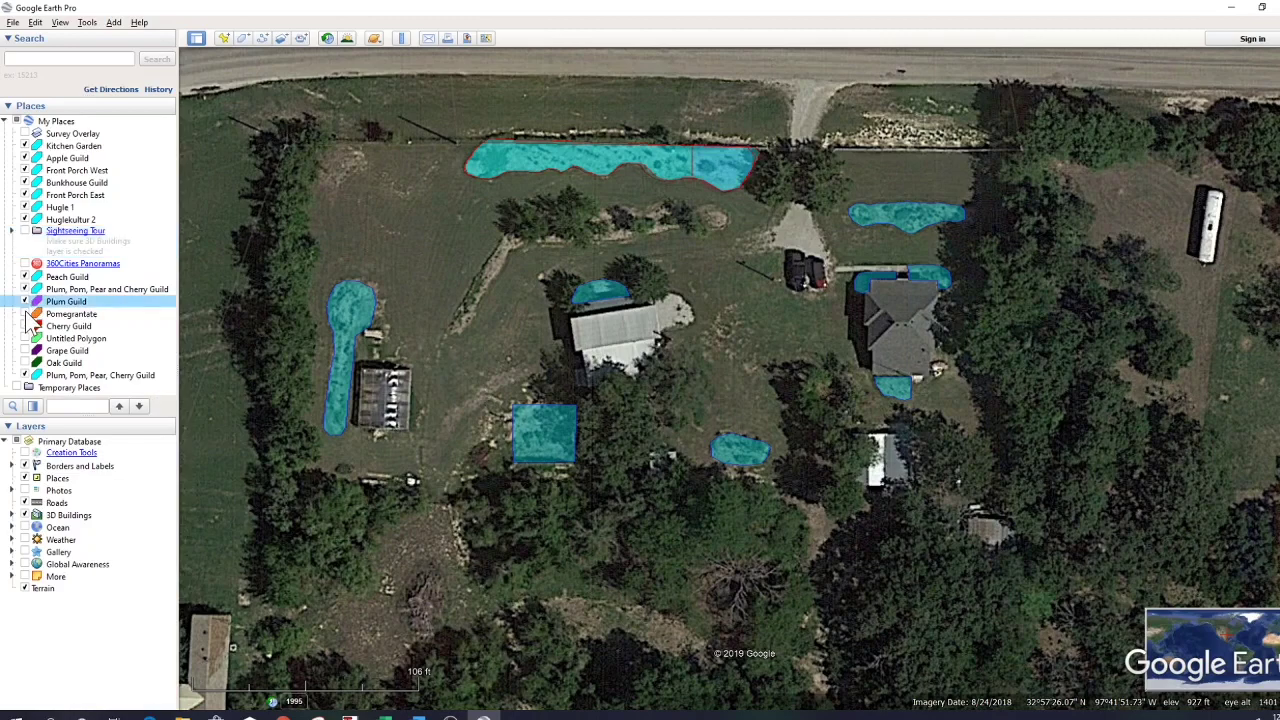
left_click(25, 326)
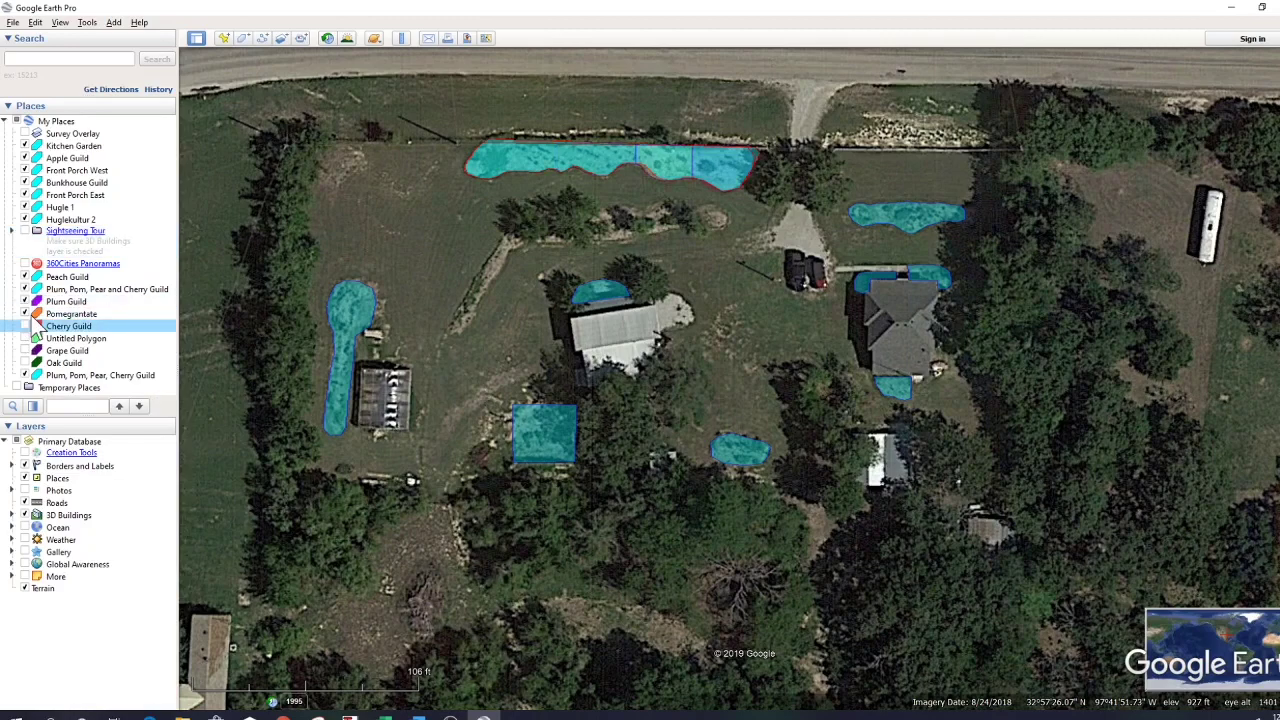
left_click(25, 314)
Pan the yard view, then bring up the Excel workbook
mouse_move(318, 272)
left_mouse_down()
mouse_move(217, 293)
mouse_move(246, 263)
left_mouse_up()
left_click_drag(473, 289, 465, 295)
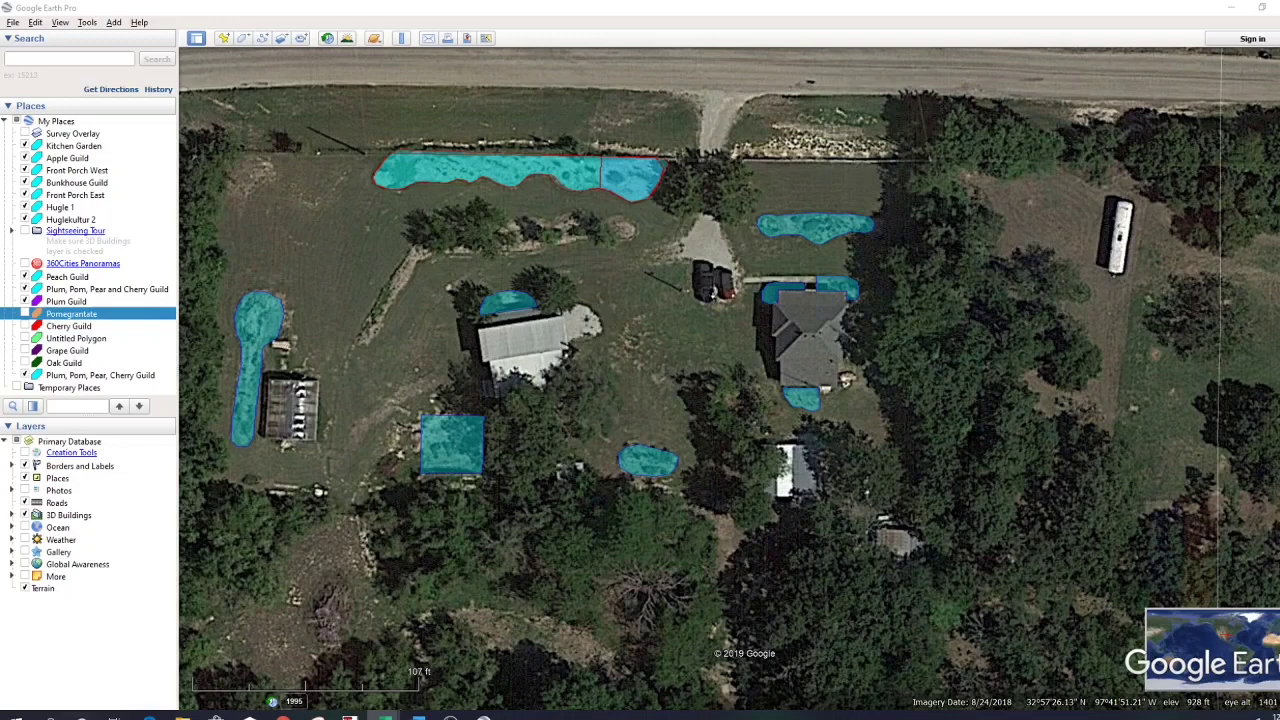
left_click_drag(600, 200, 527, 10)
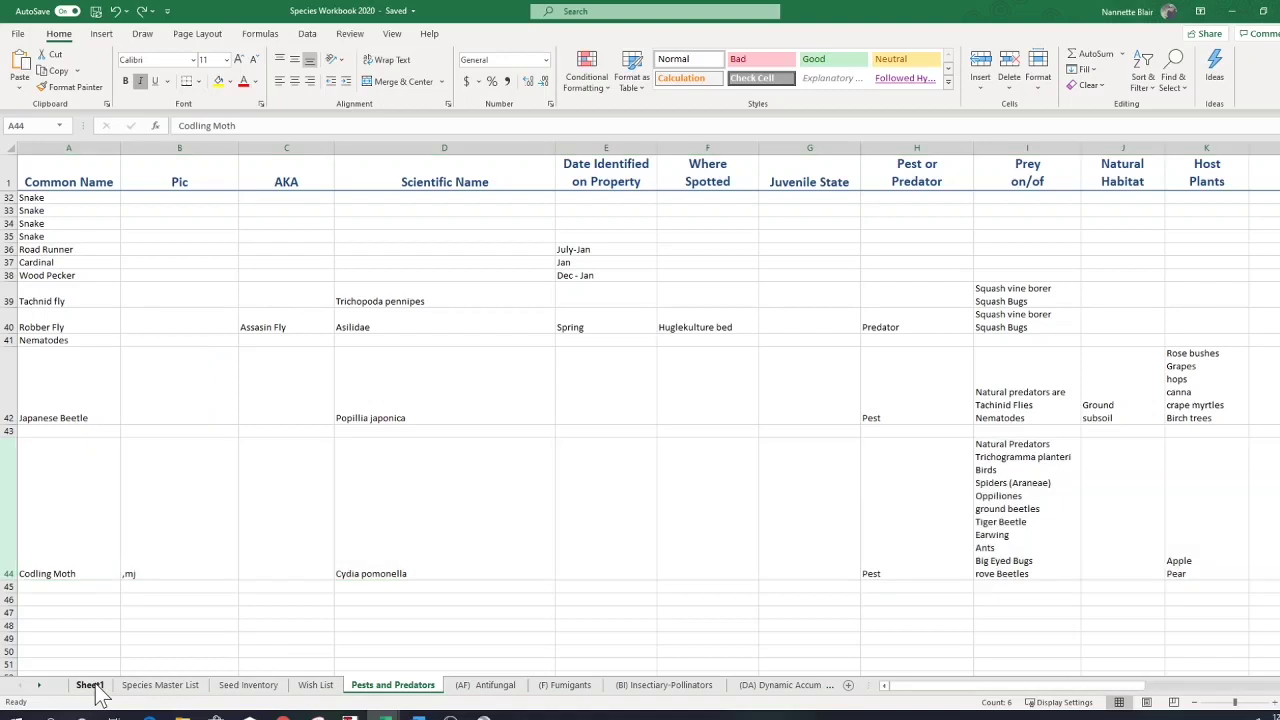
Rename Sheet1 to 'Garden Measurements', check the 7018 total in B17, and minimize Excel
left_click(90, 685)
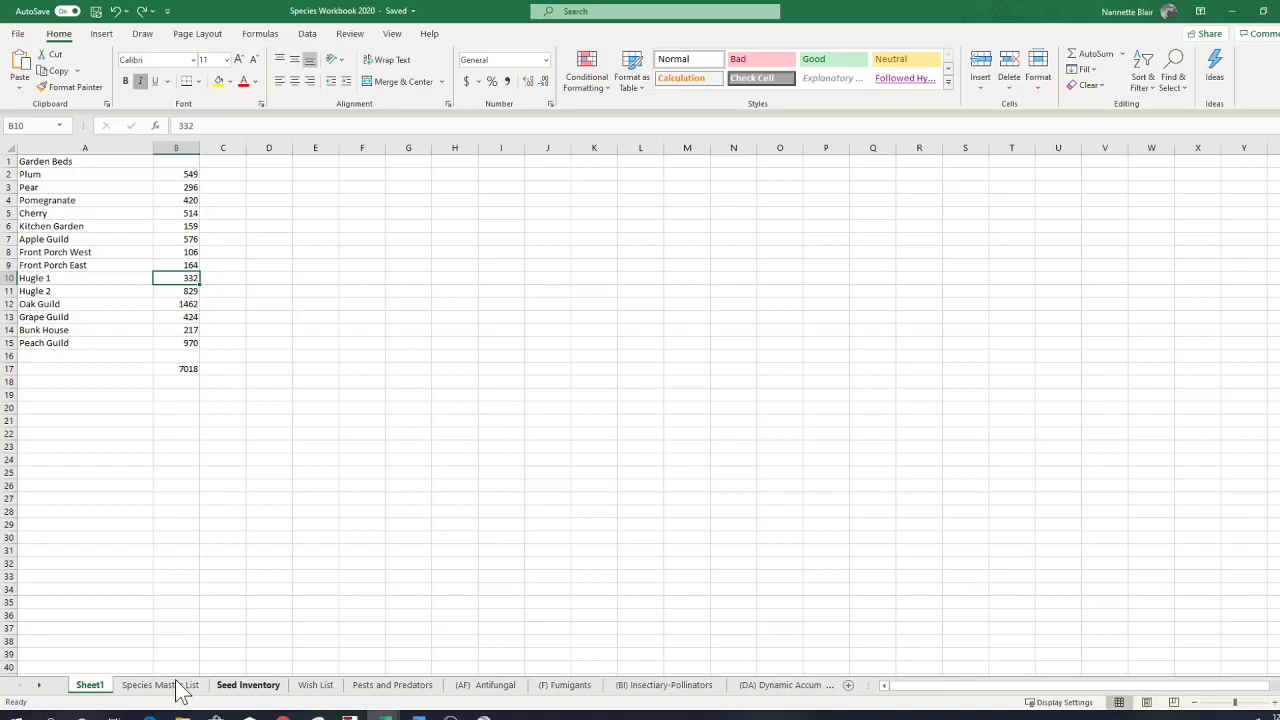
right_click(95, 689)
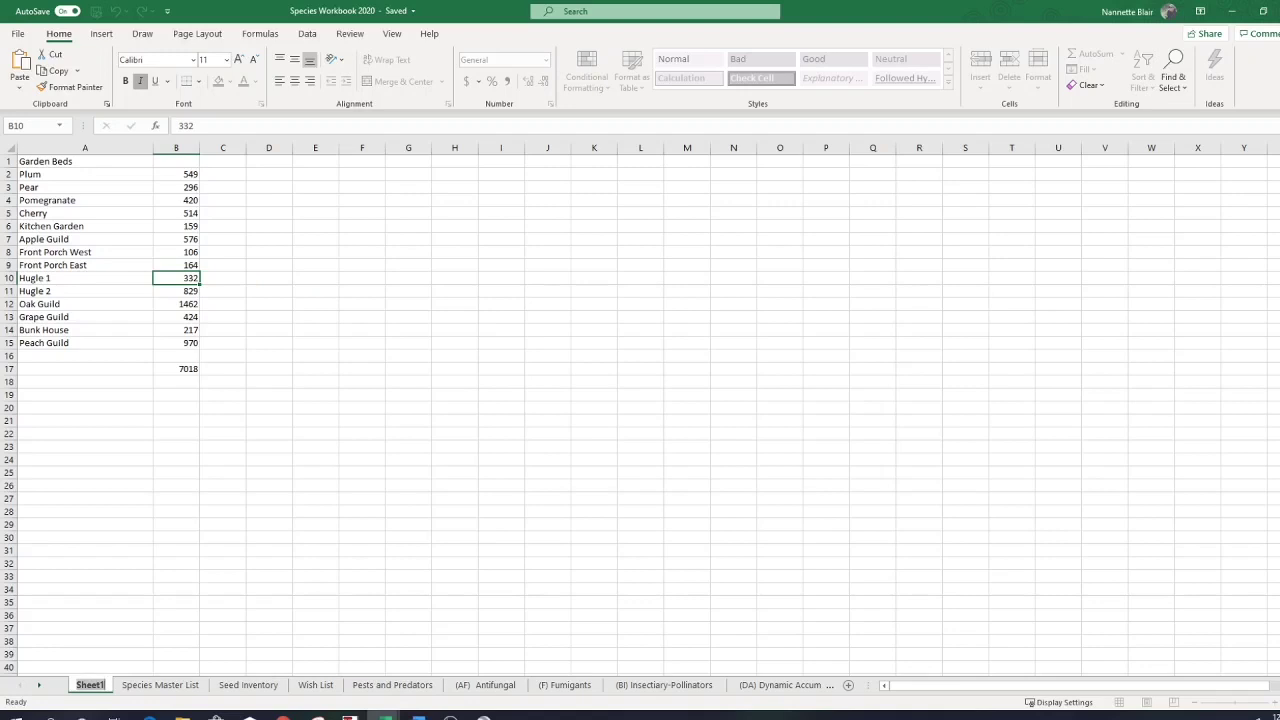
type("Gards")
key("Return")
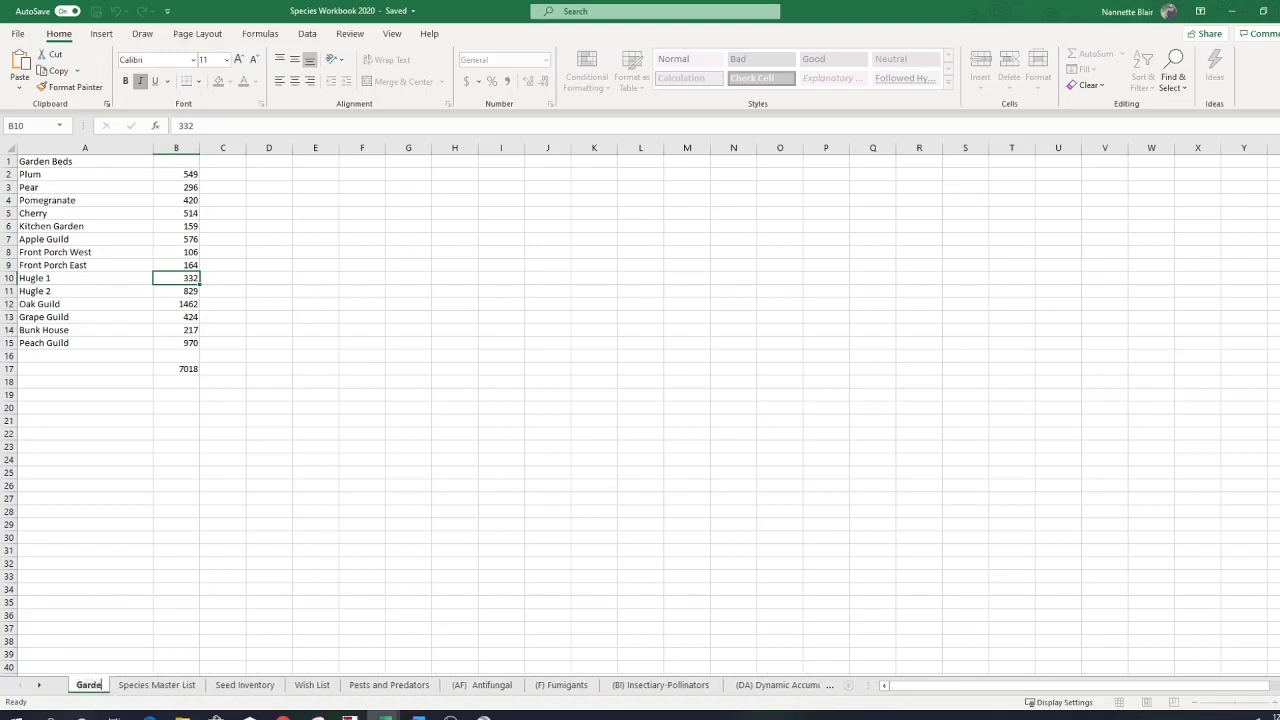
type("n")
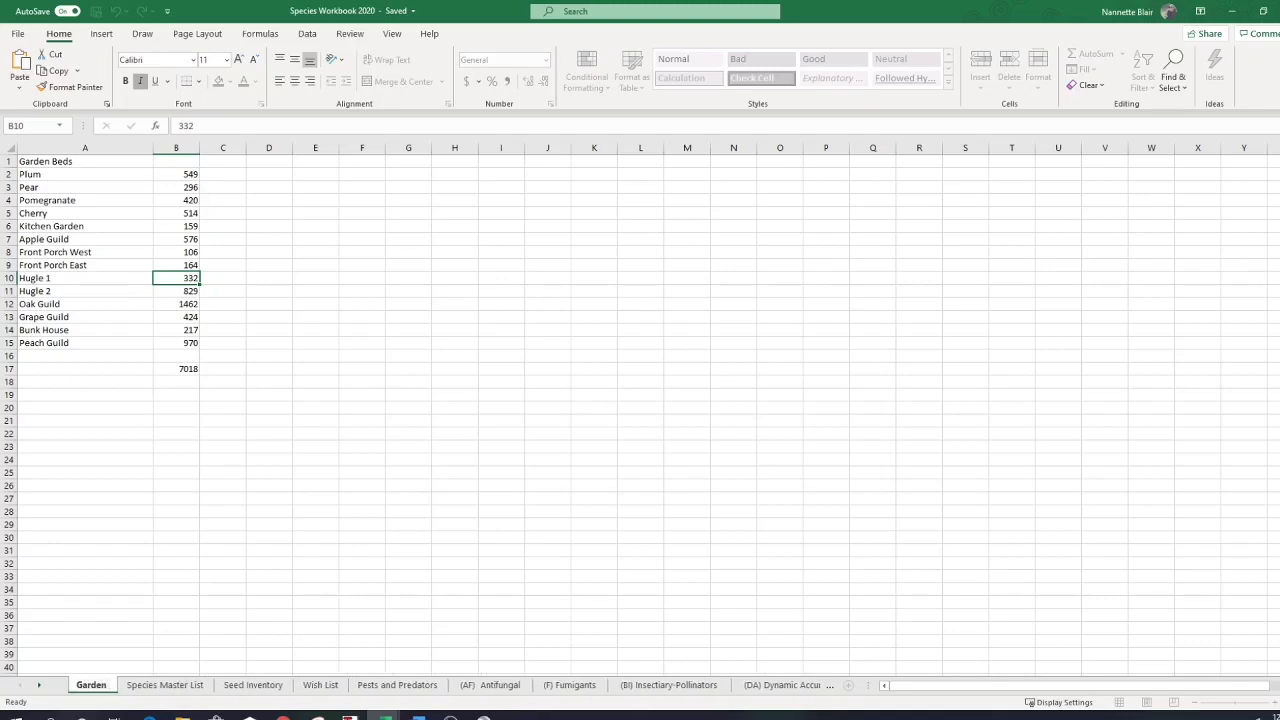
type(" Measu")
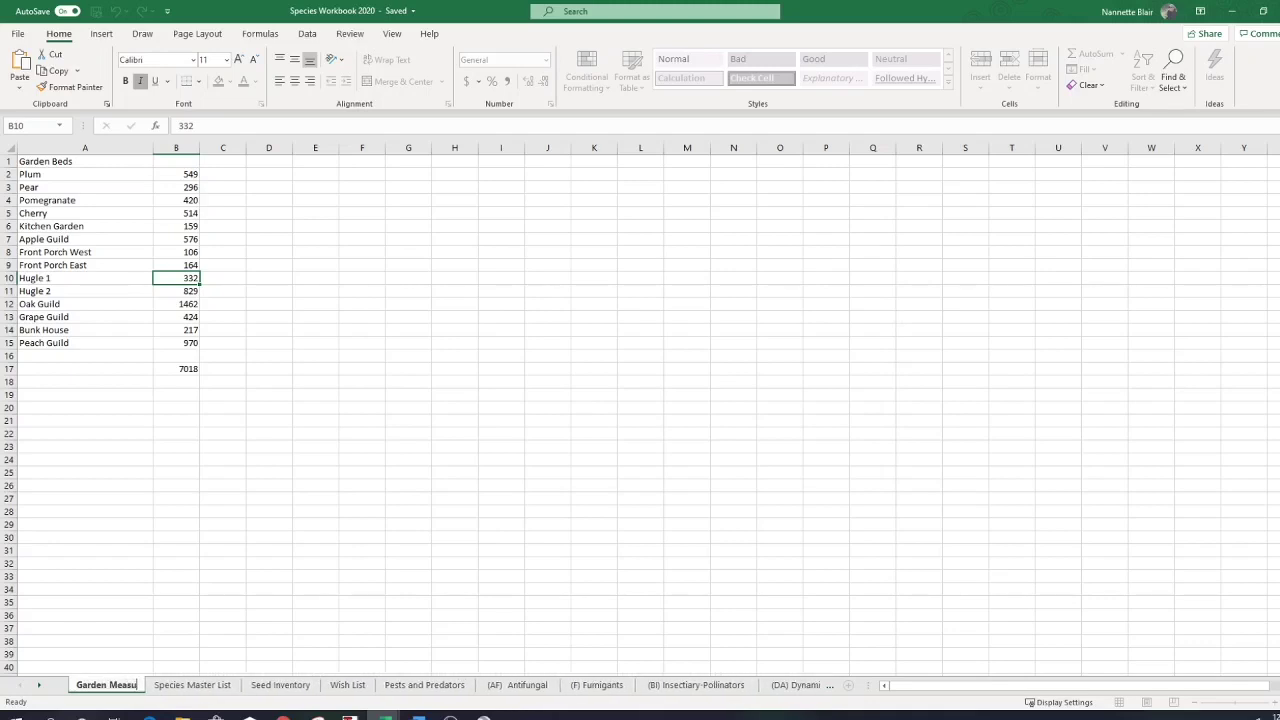
type("rements")
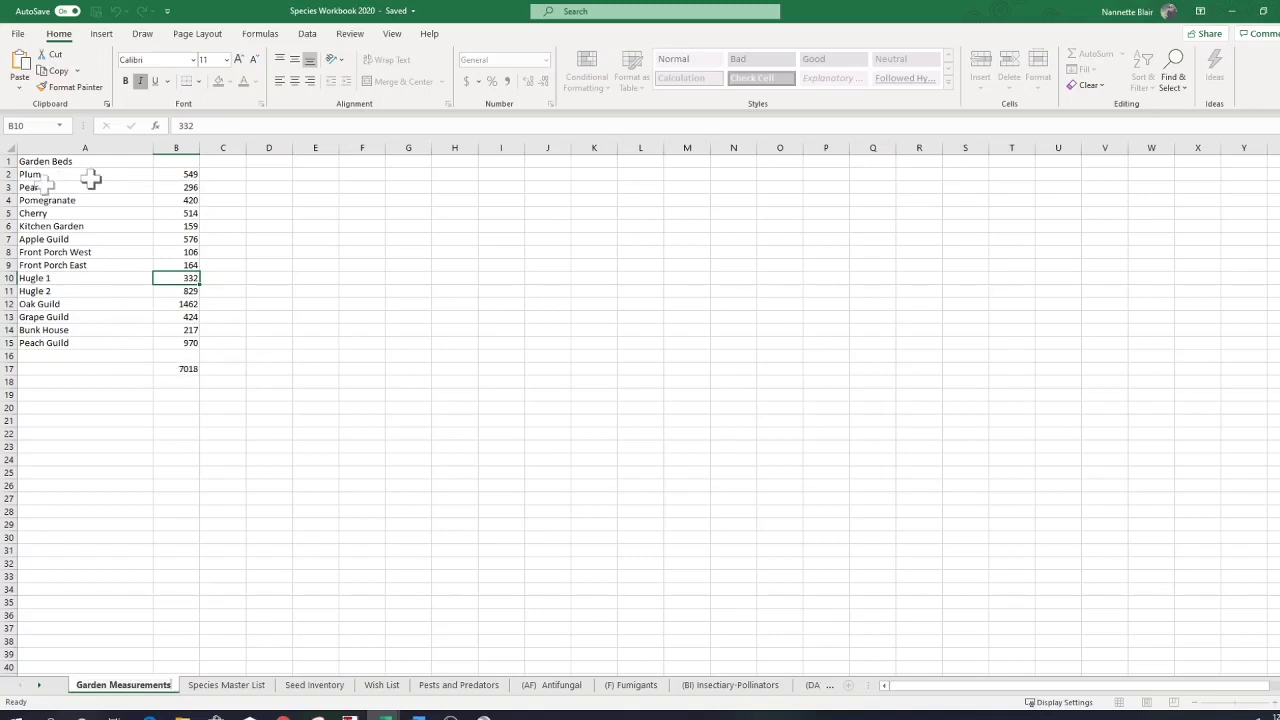
left_click(175, 370)
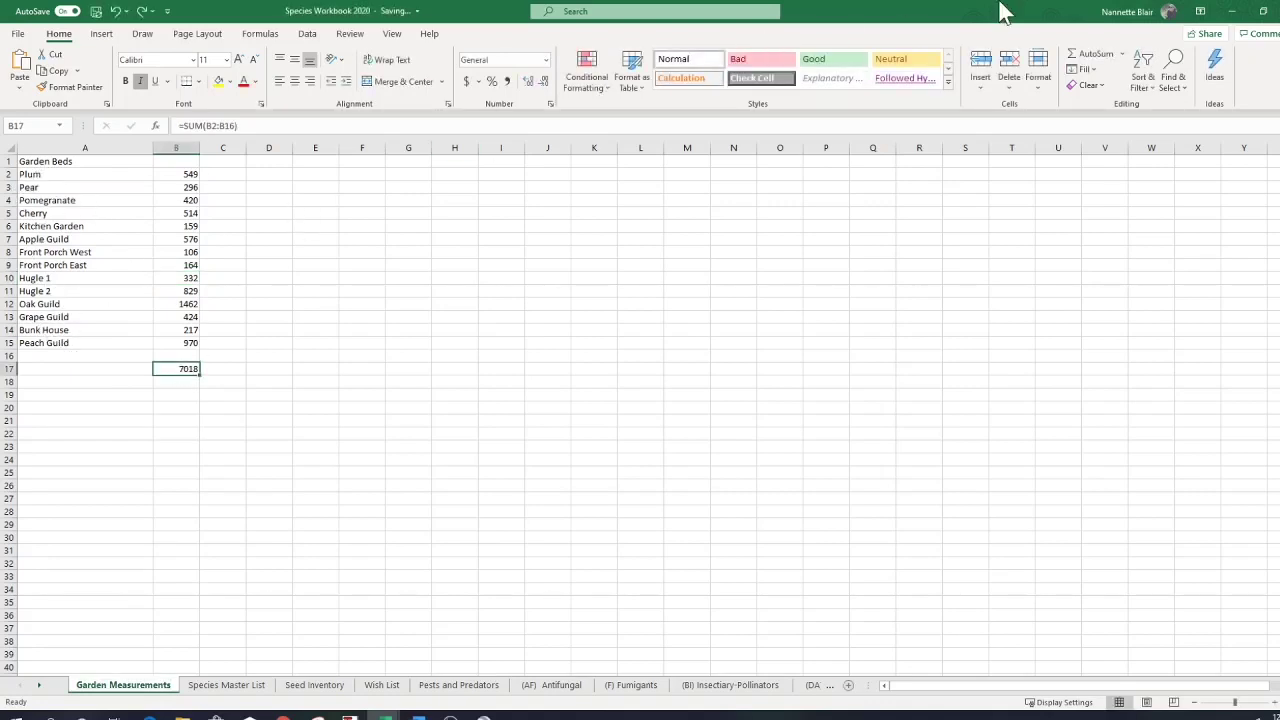
left_click(1234, 13)
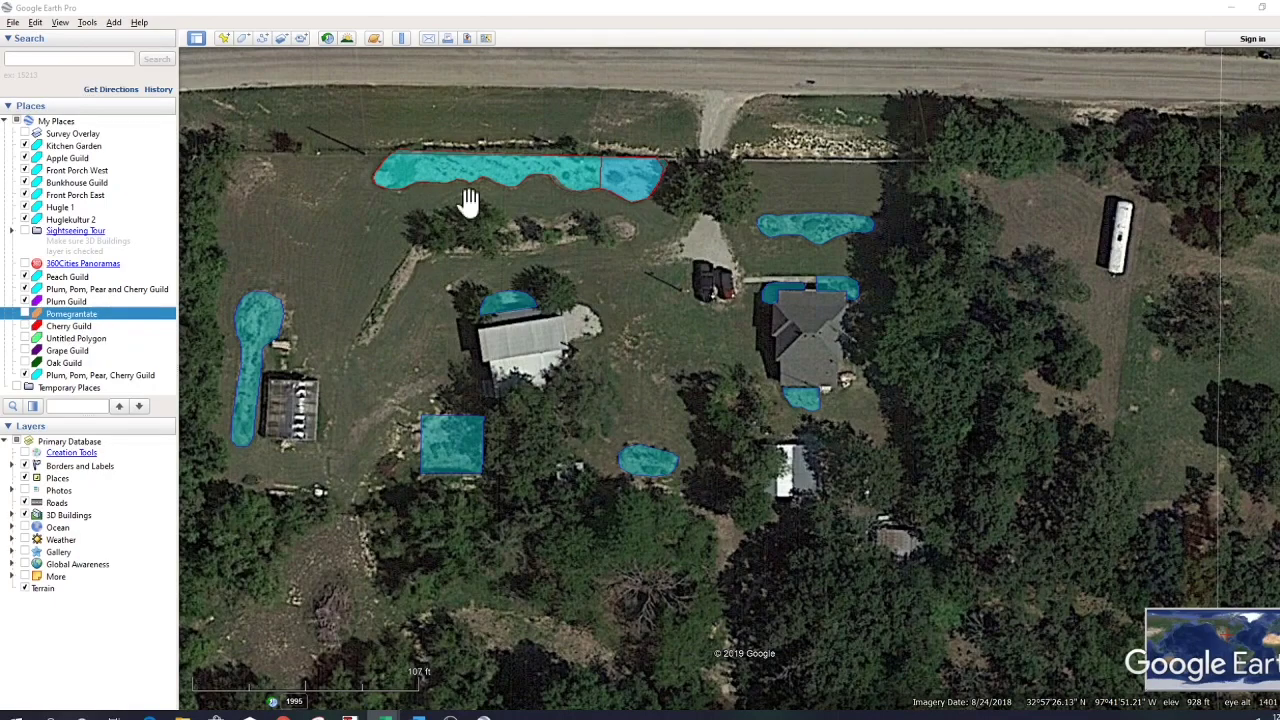
Zoom onto the long bed row by the road and reset the compass to north
left_click_drag(471, 198, 388, 333)
scroll(388, 320, "up", 3)
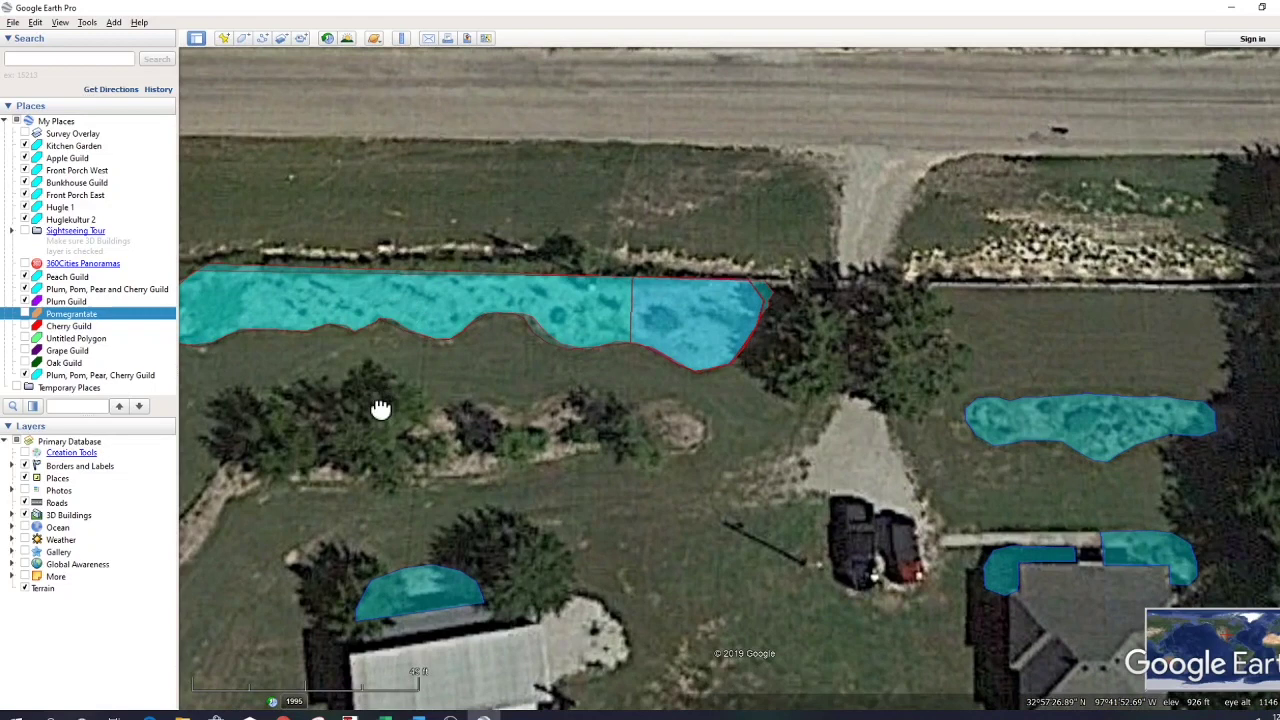
left_click_drag(380, 409, 458, 410)
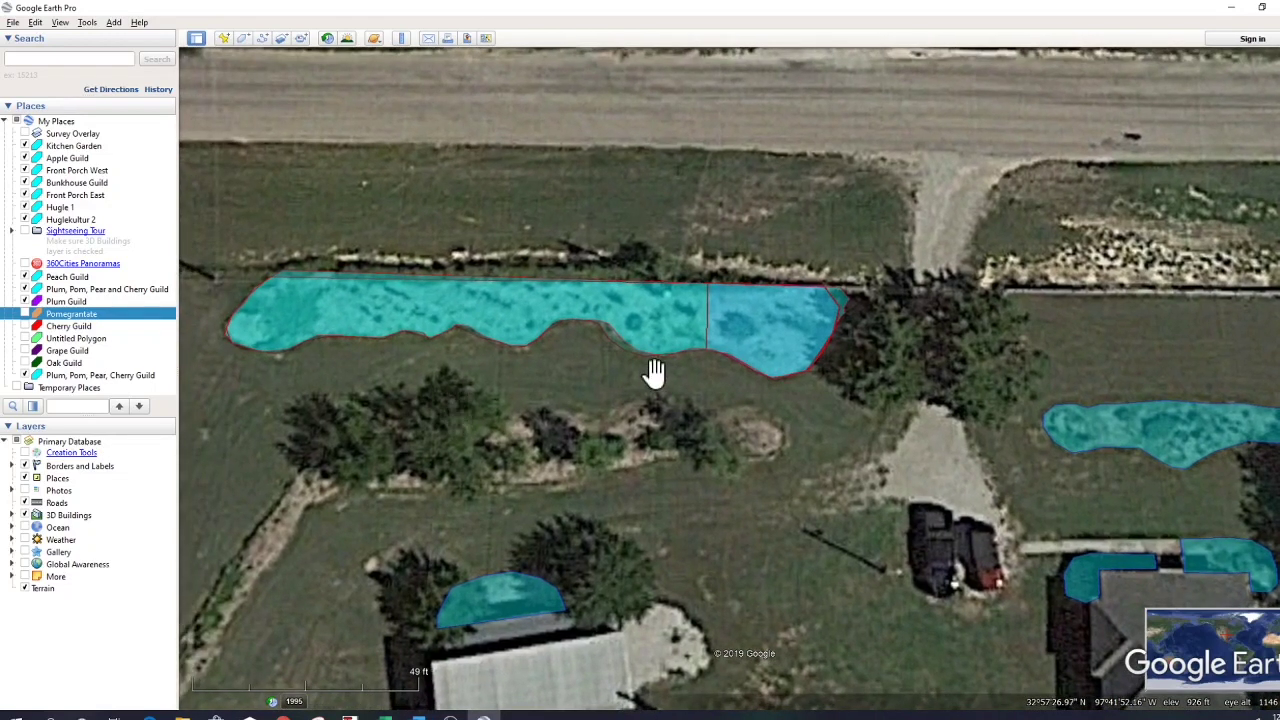
scroll(590, 393, "up", 3)
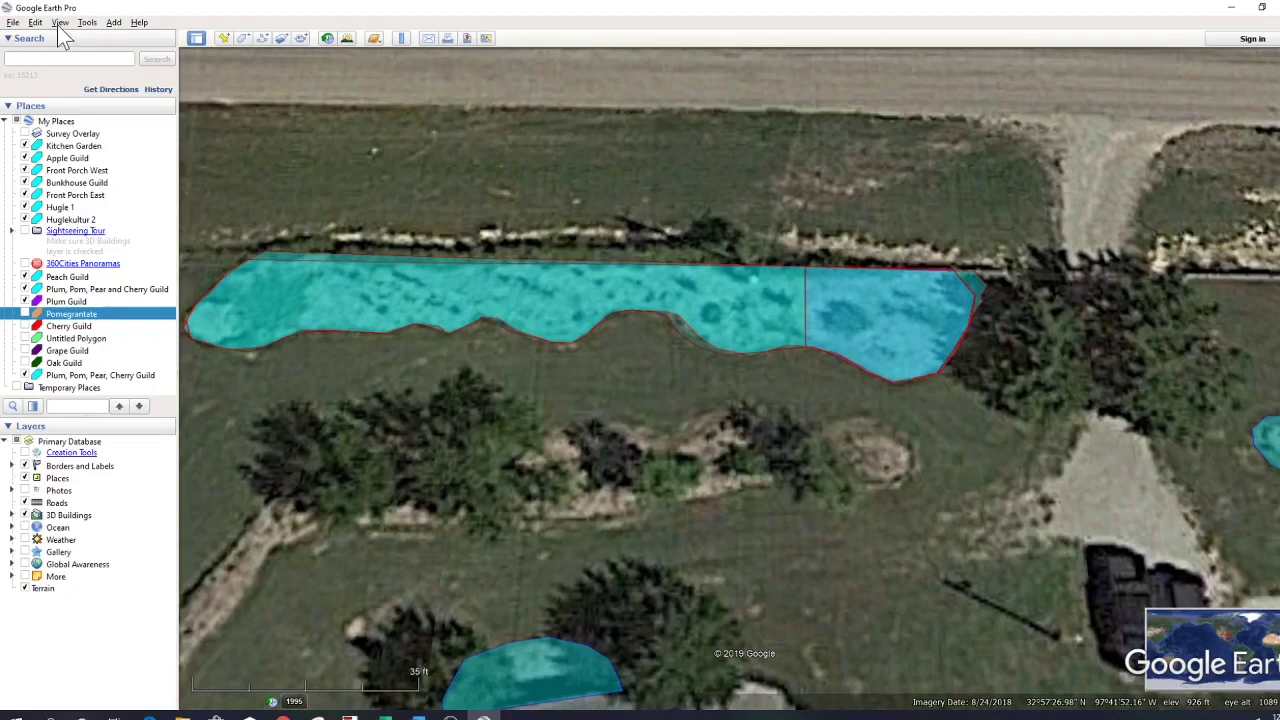
left_click(60, 22)
mouse_move(77, 264)
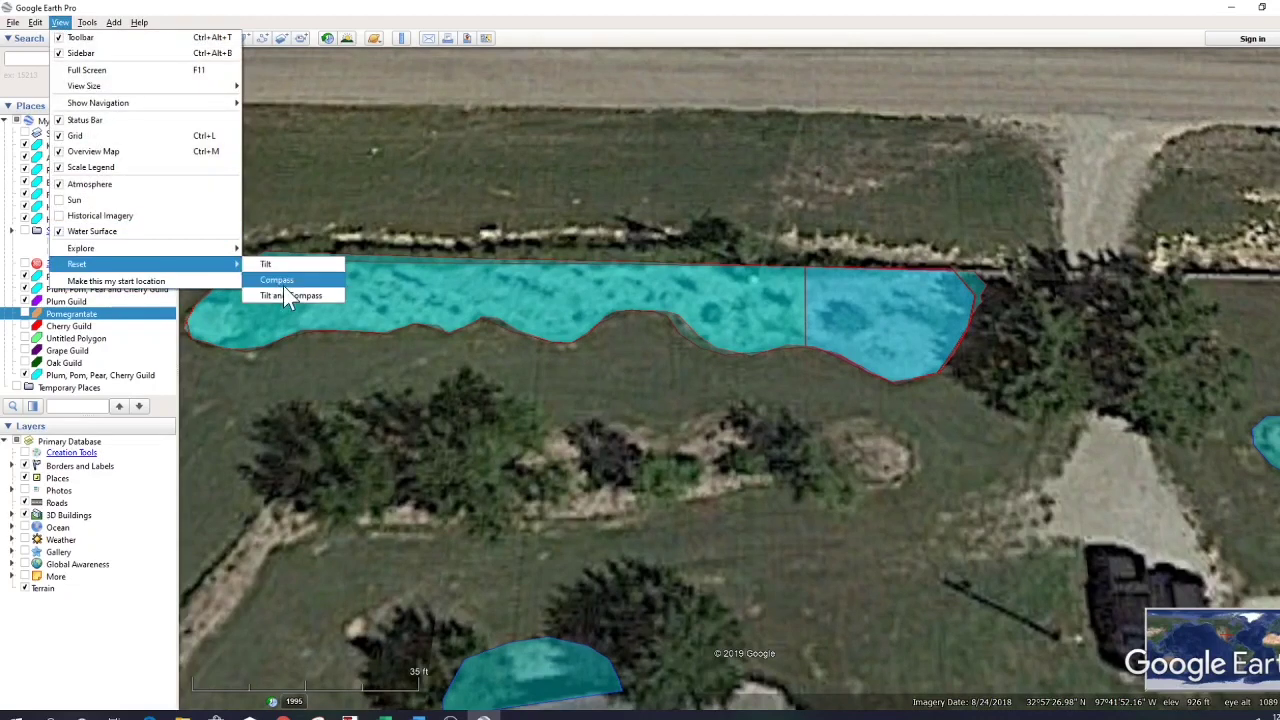
left_click(282, 292)
scroll(730, 420, "up", 3)
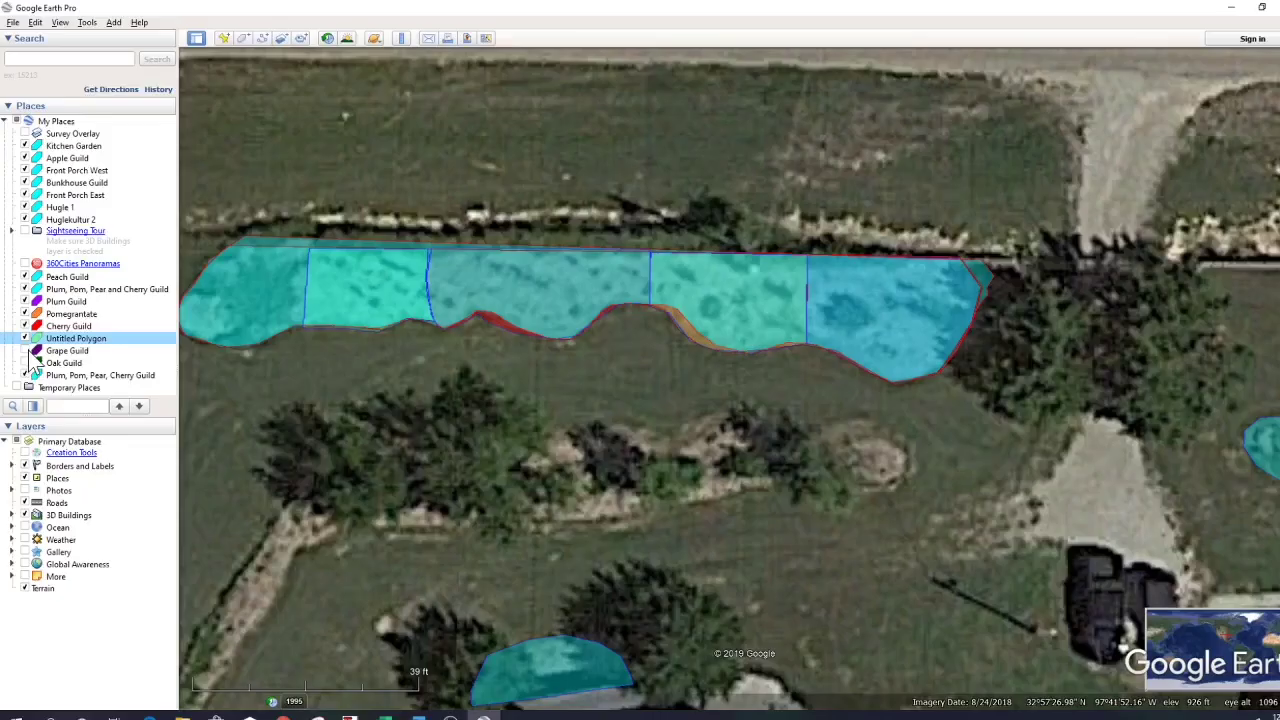
Turn on the Grape Guild and Oak Guild beds and frame them in view
left_click(26, 351)
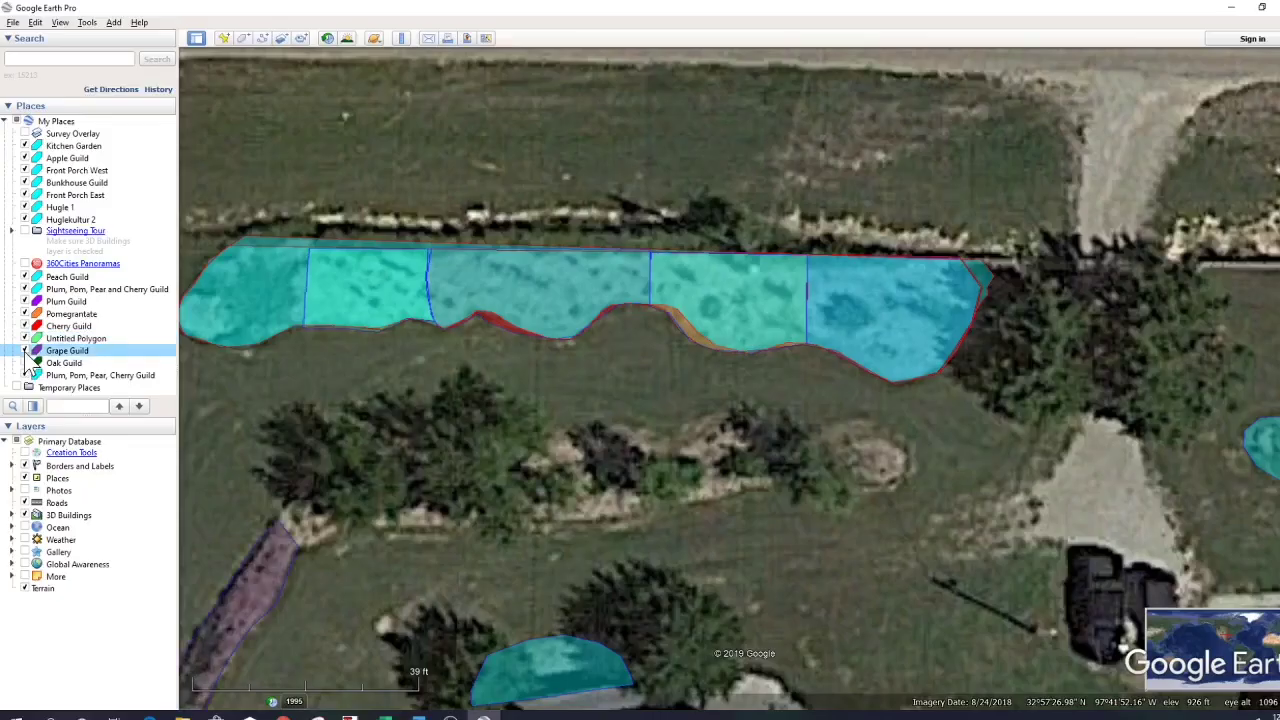
left_click_drag(354, 466, 563, 289)
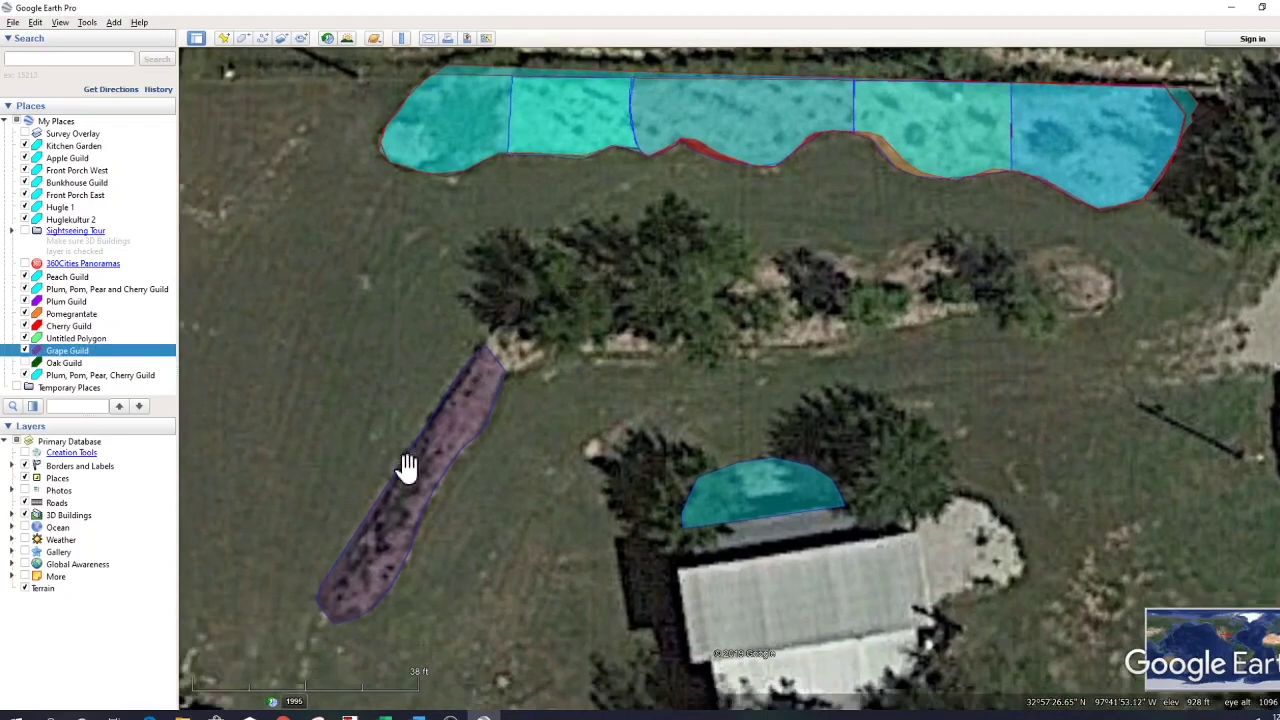
left_click(26, 363)
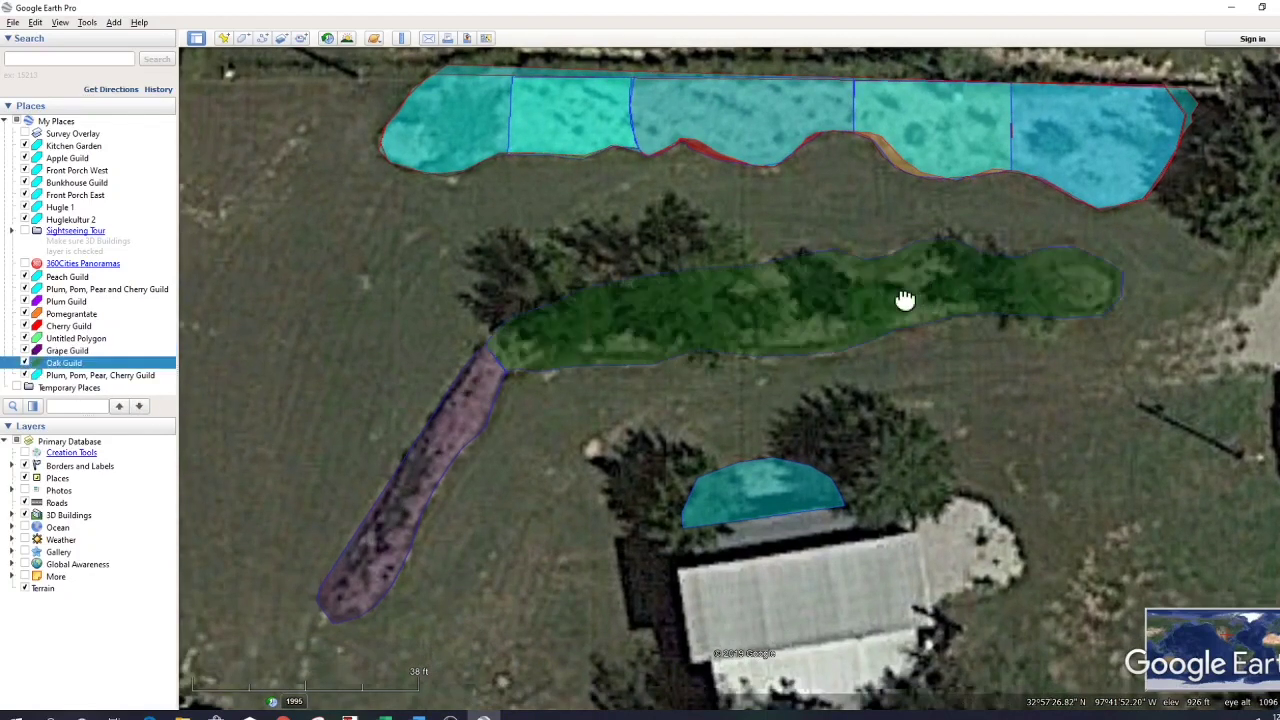
left_click_drag(905, 300, 752, 346)
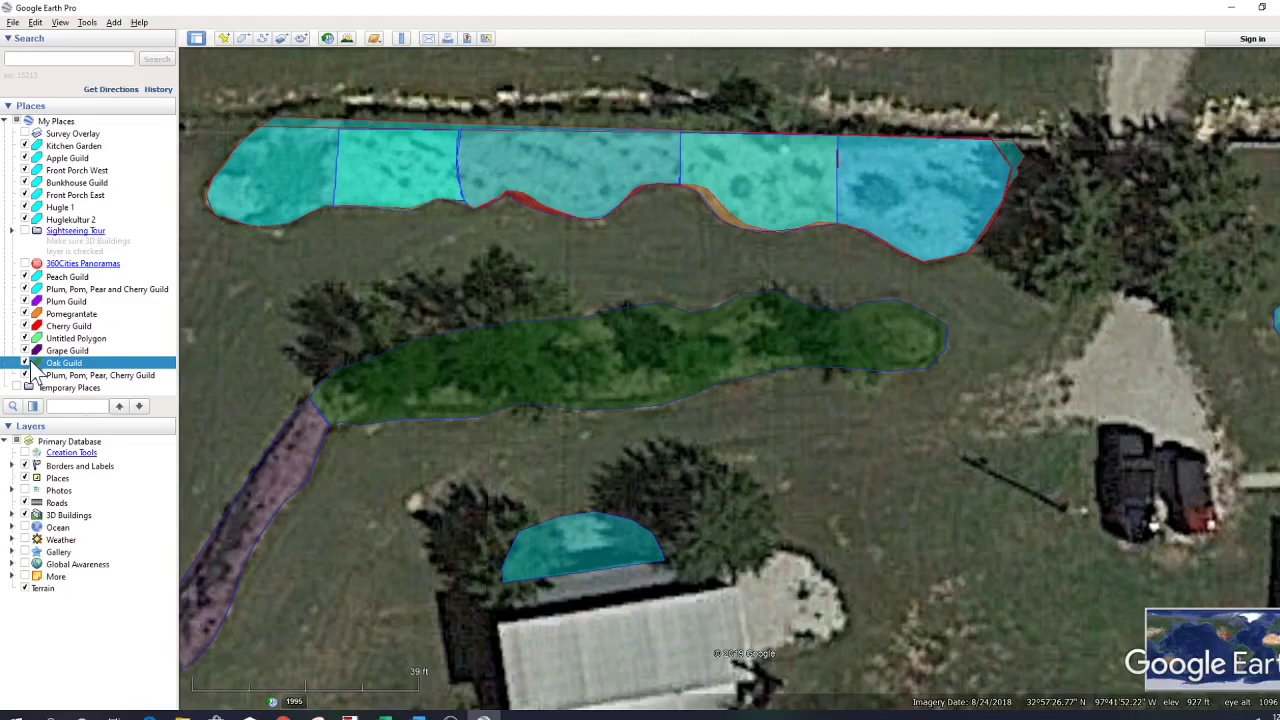
left_click_drag(414, 274, 480, 389)
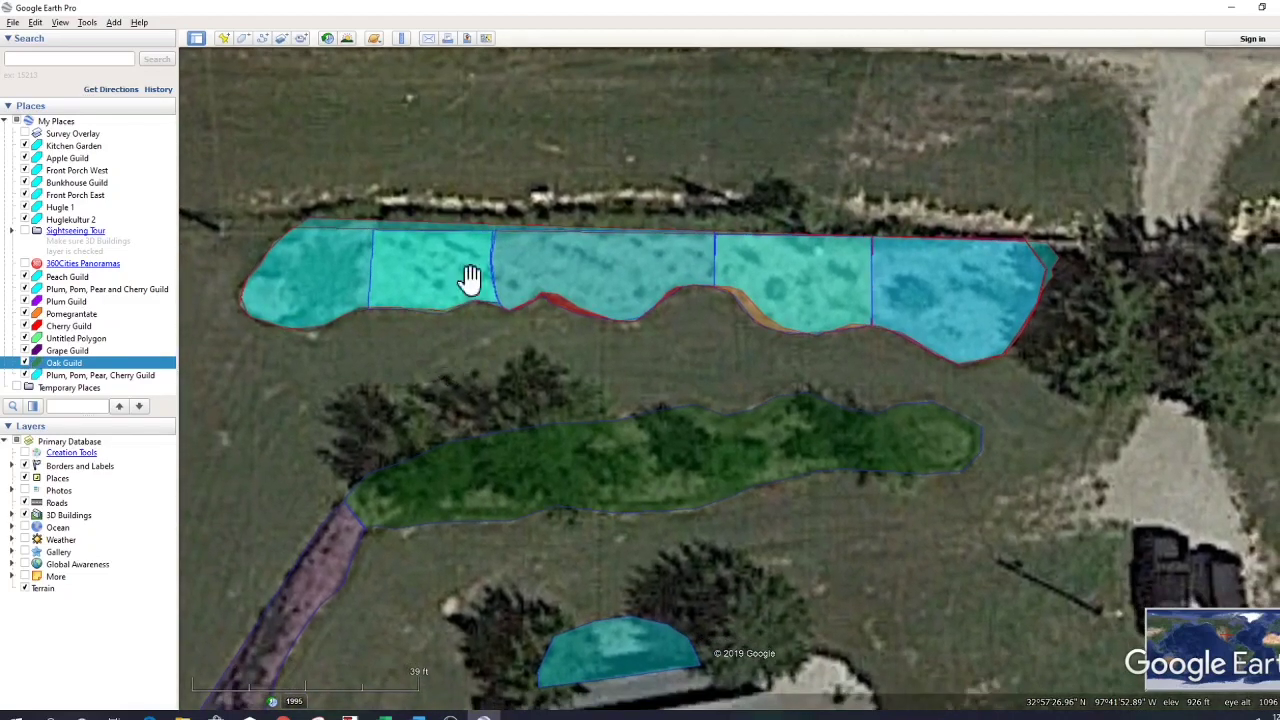
Start a print map with legend and open its title and description for editing
left_click(449, 39)
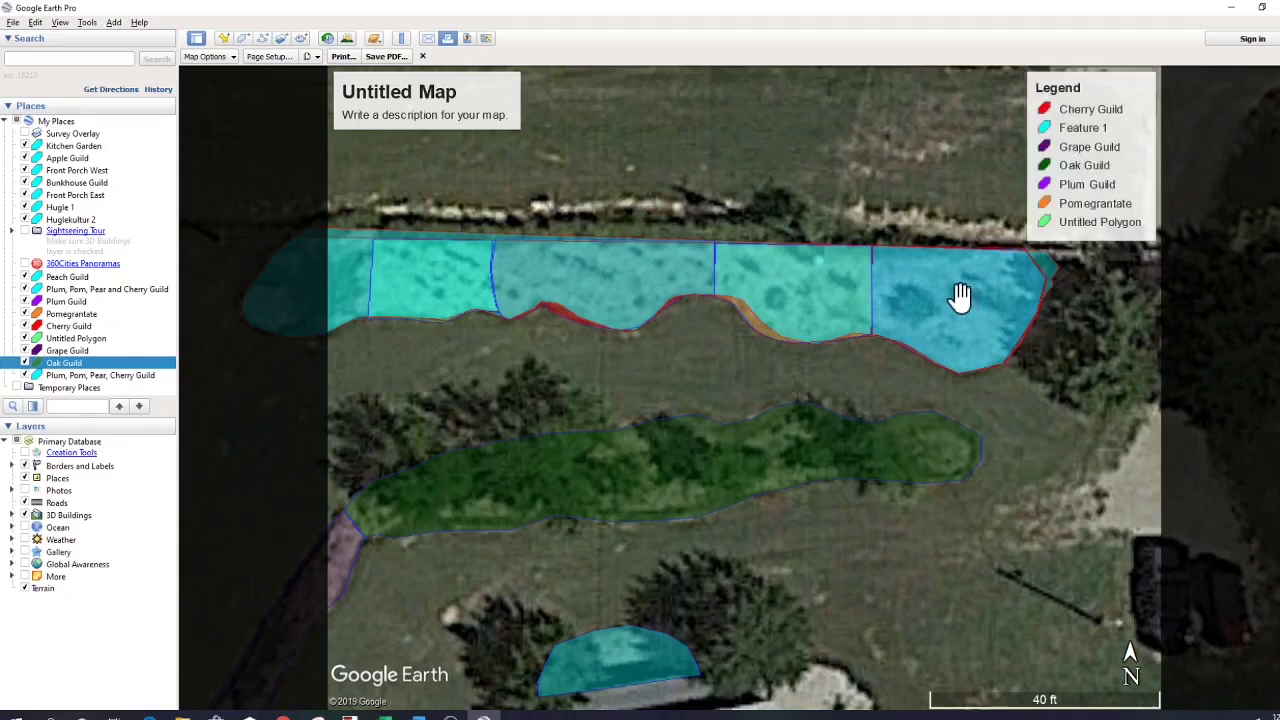
left_click(375, 103)
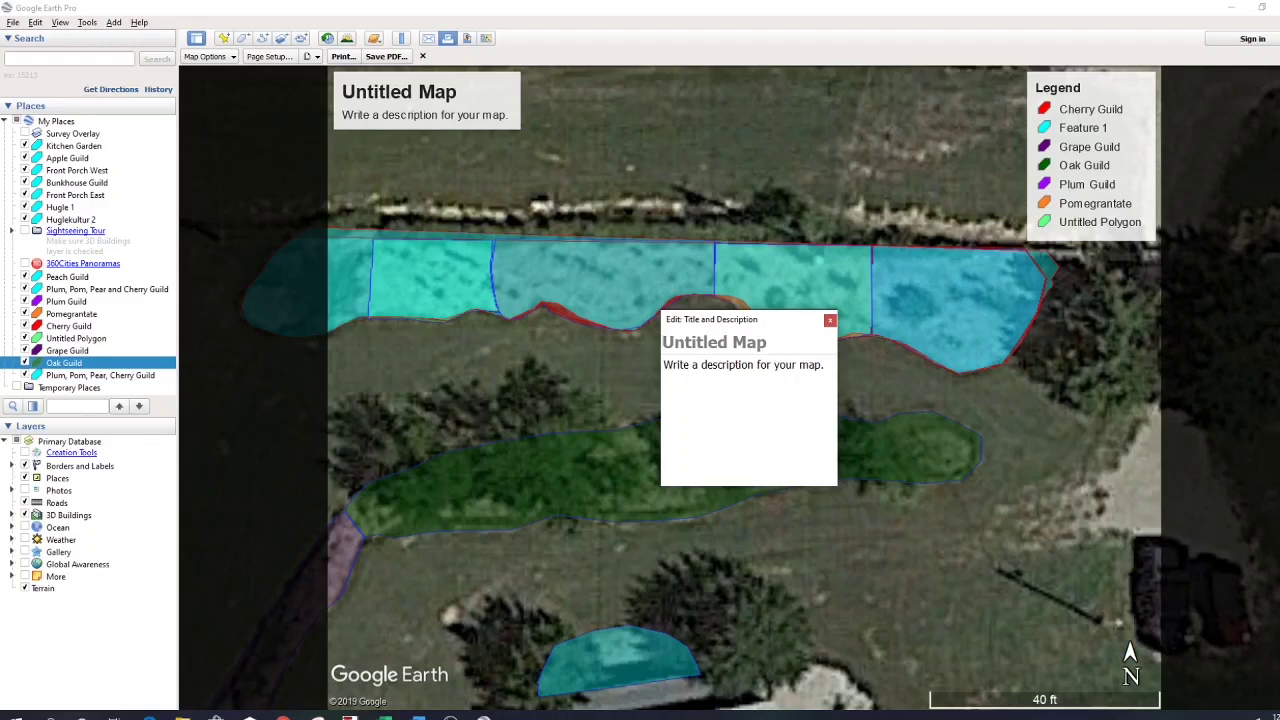
scroll(795, 263, "up", 3)
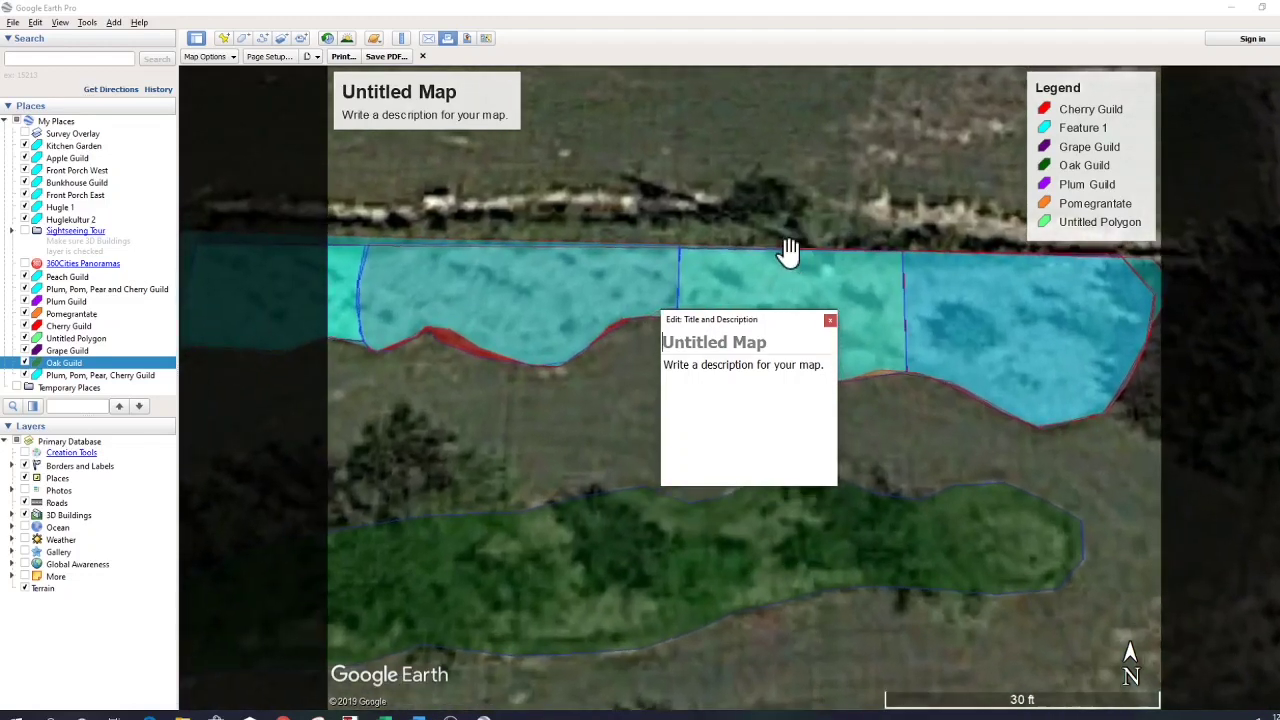
left_click(581, 246)
scroll(577, 237, "up", 3)
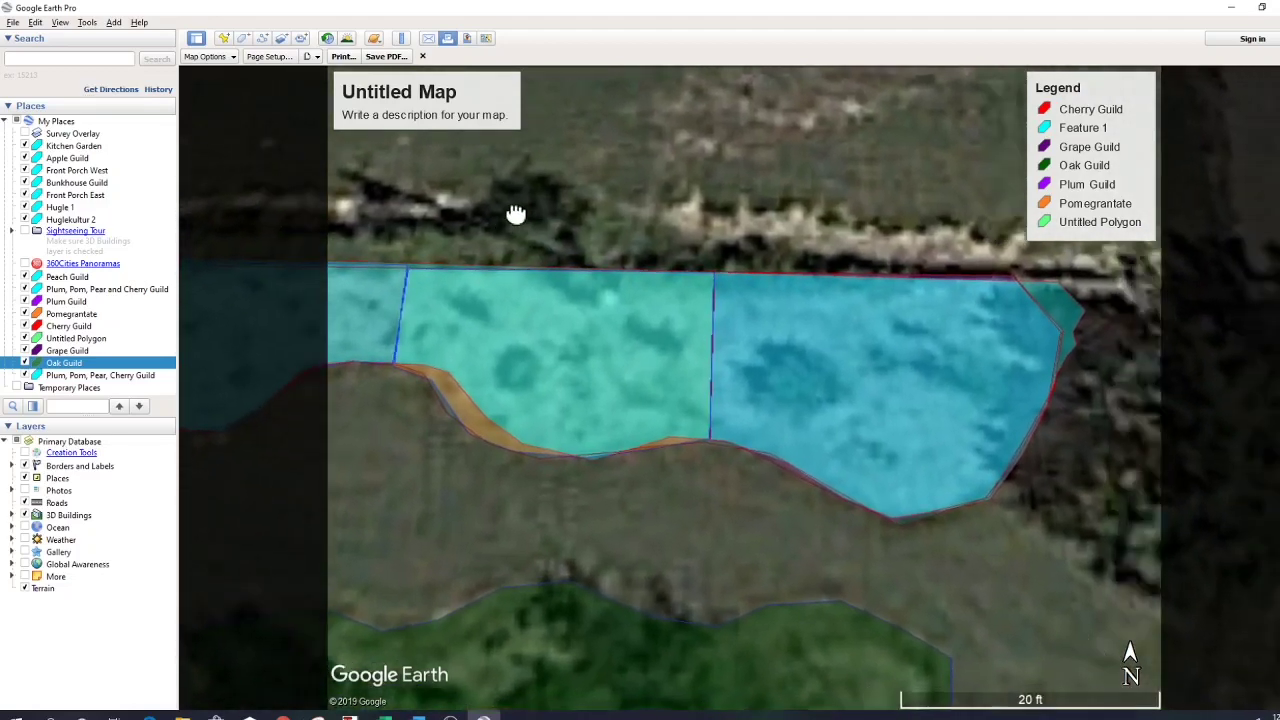
Frame the roadside bed row, then reset tilt and compass to a north-up overhead view
left_click_drag(515, 215, 414, 200)
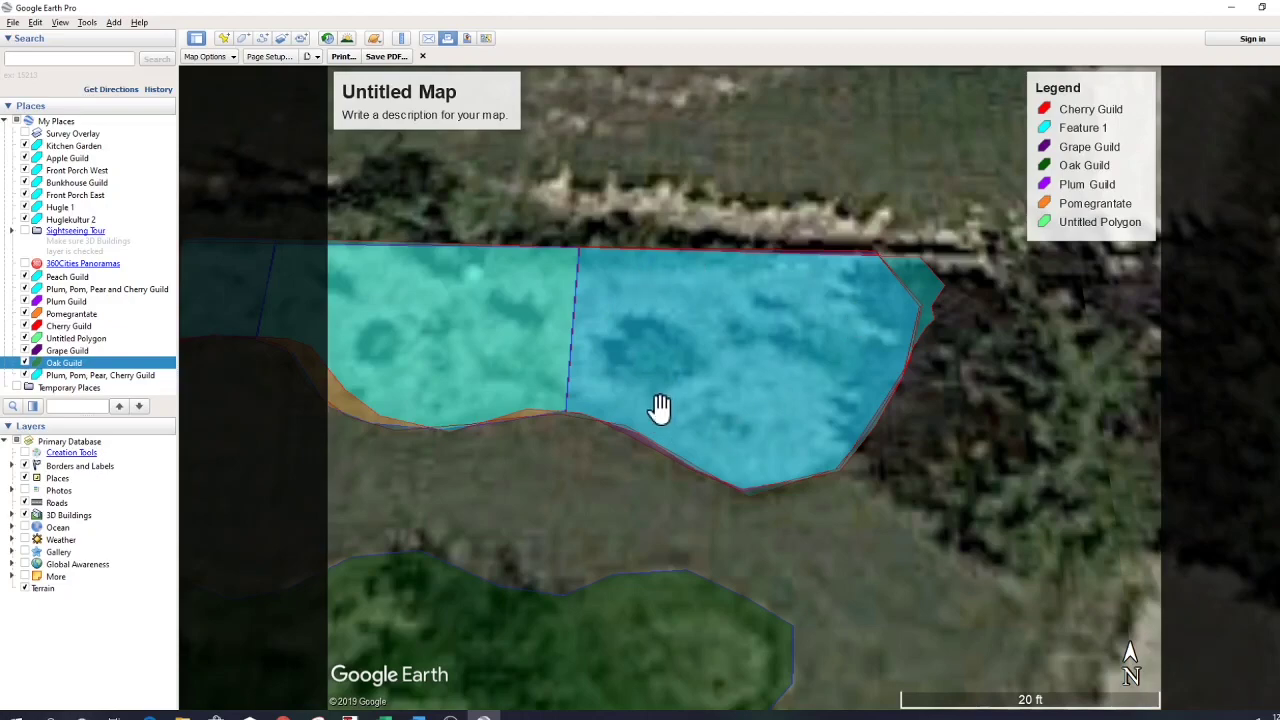
scroll(457, 294, "down", 5)
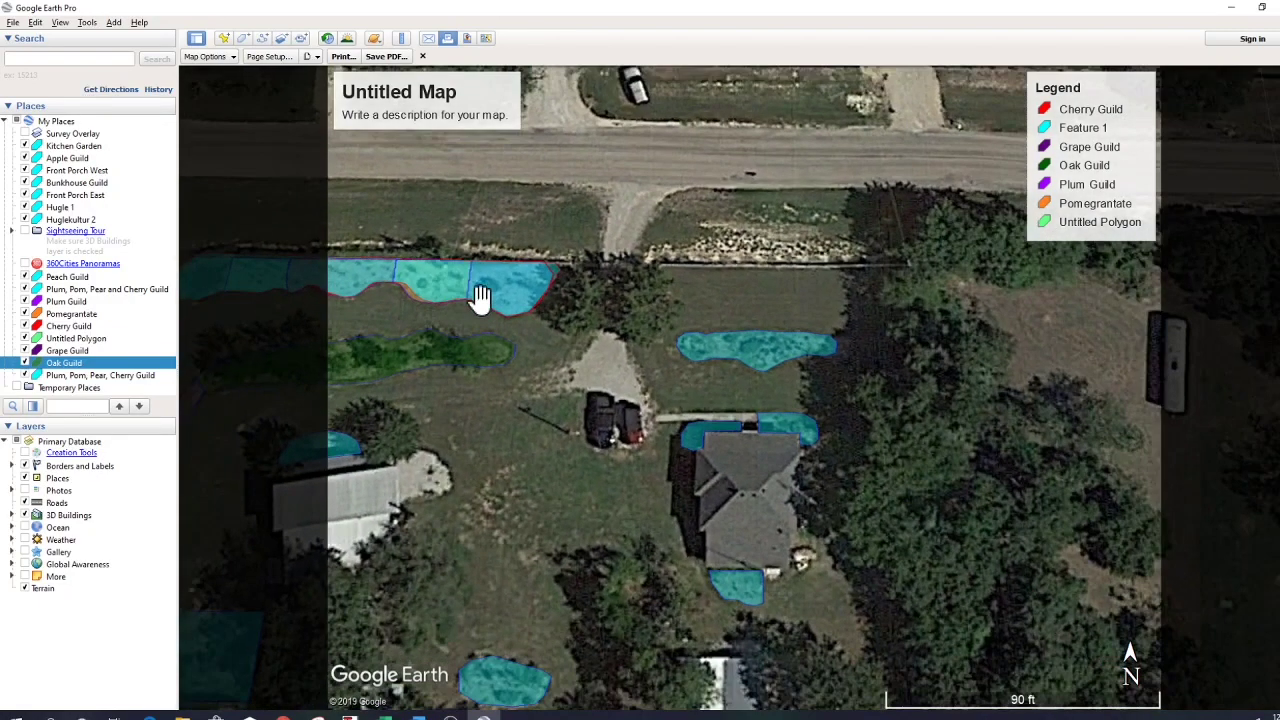
left_click_drag(480, 296, 706, 246)
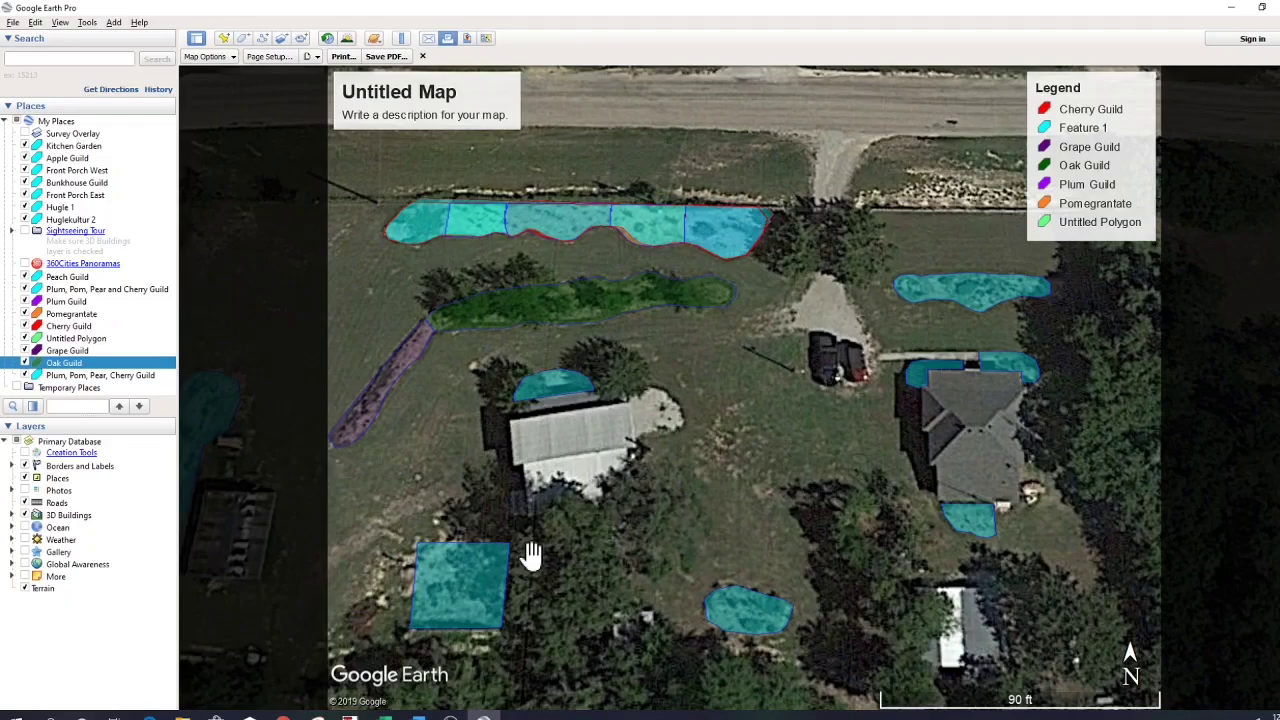
scroll(575, 385, "up", 2)
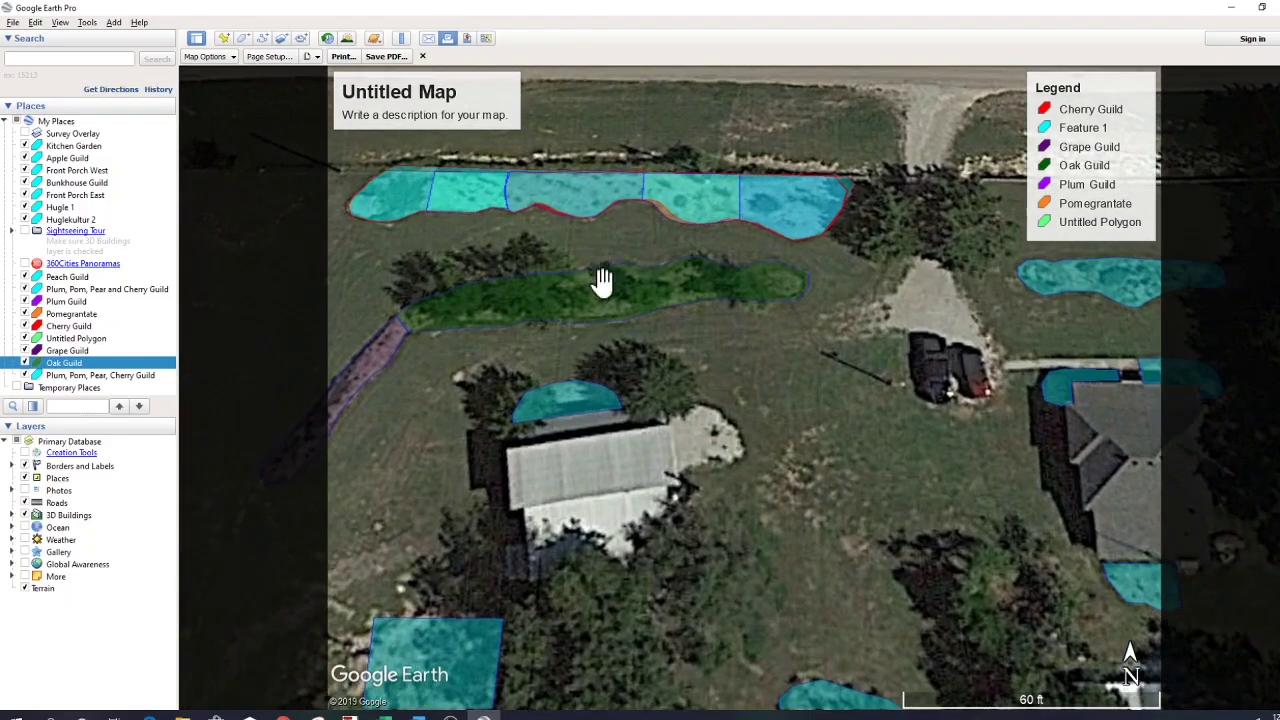
left_click_drag(600, 280, 603, 446)
scroll(603, 446, "up", 3)
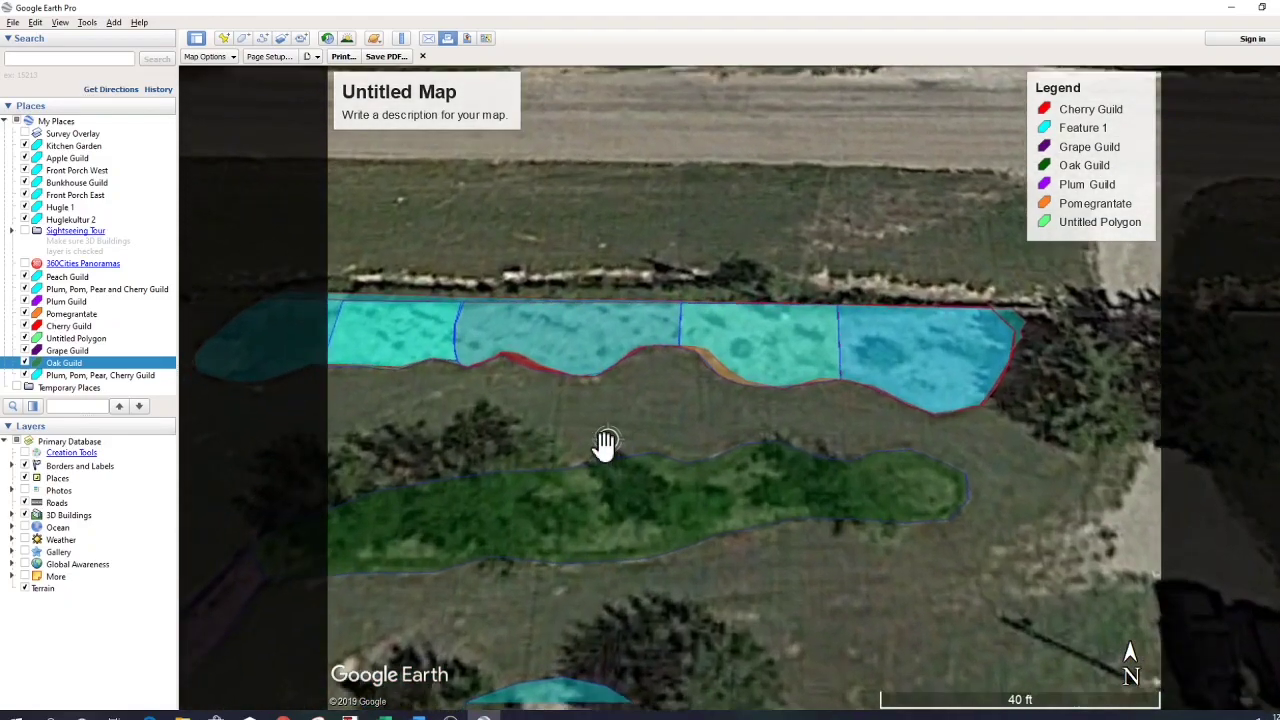
scroll(605, 446, "up", 3)
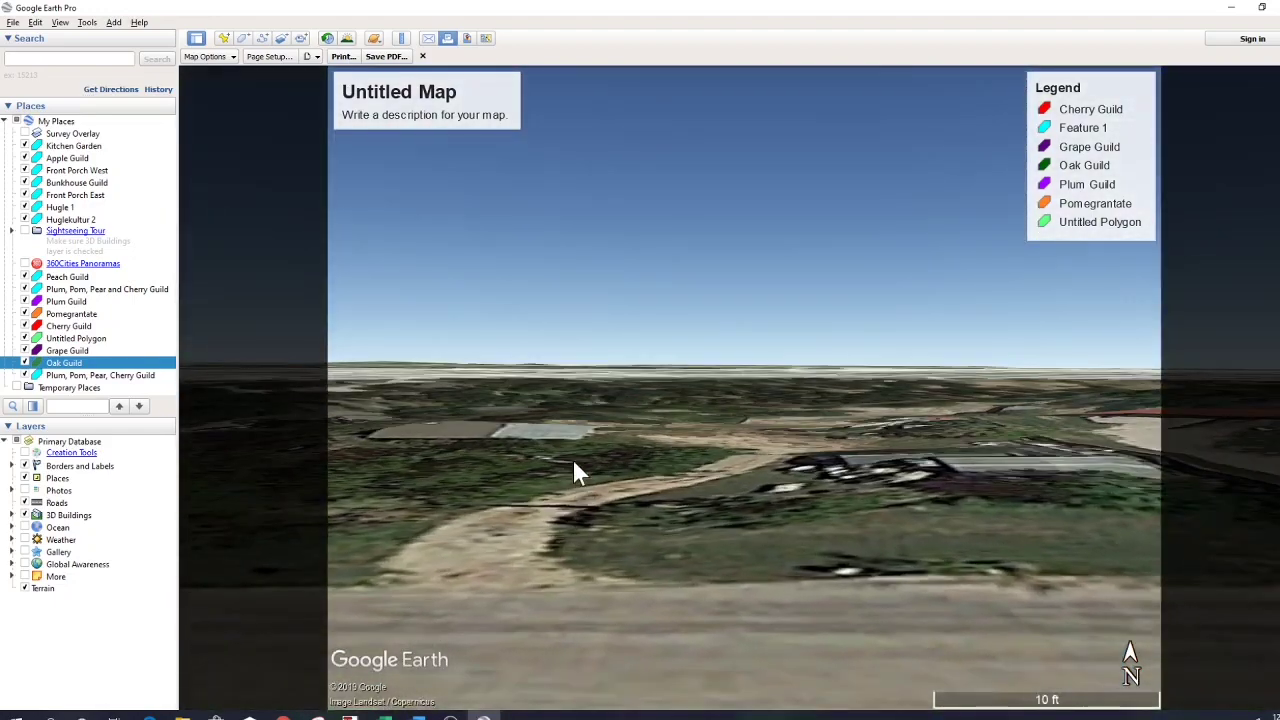
left_click_drag(573, 460, 566, 410)
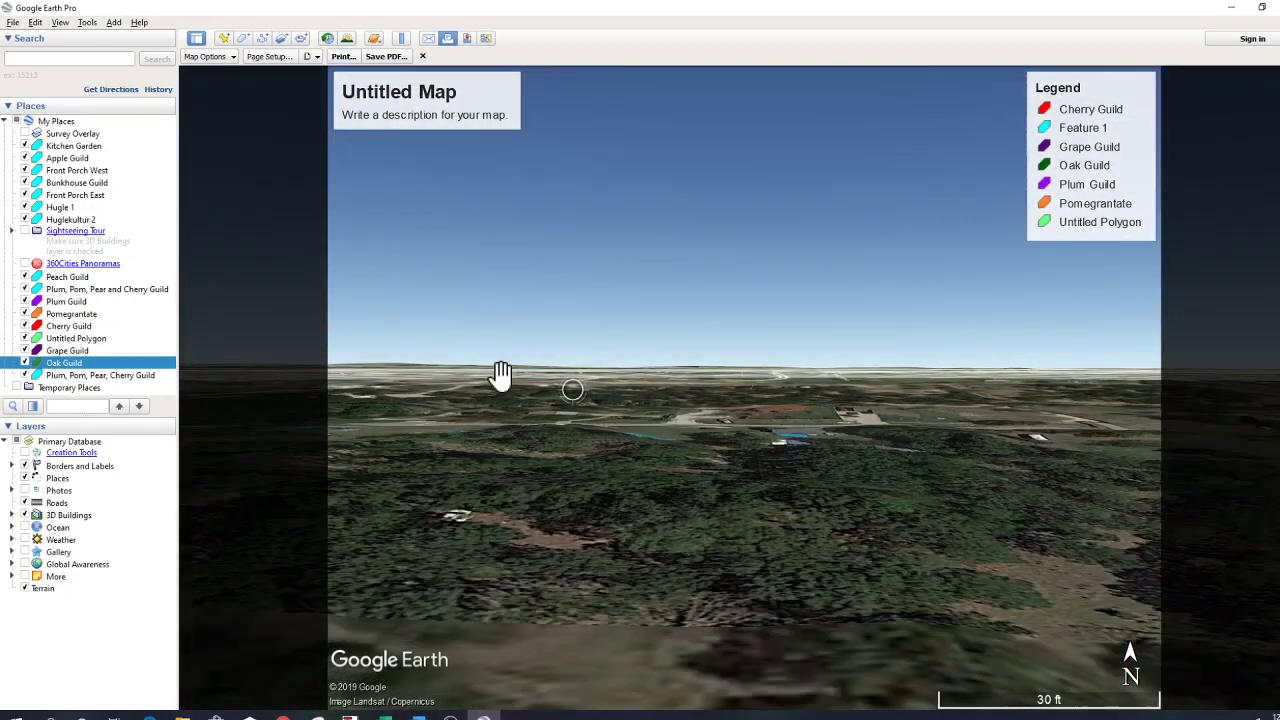
left_click(64, 23)
mouse_move(100, 264)
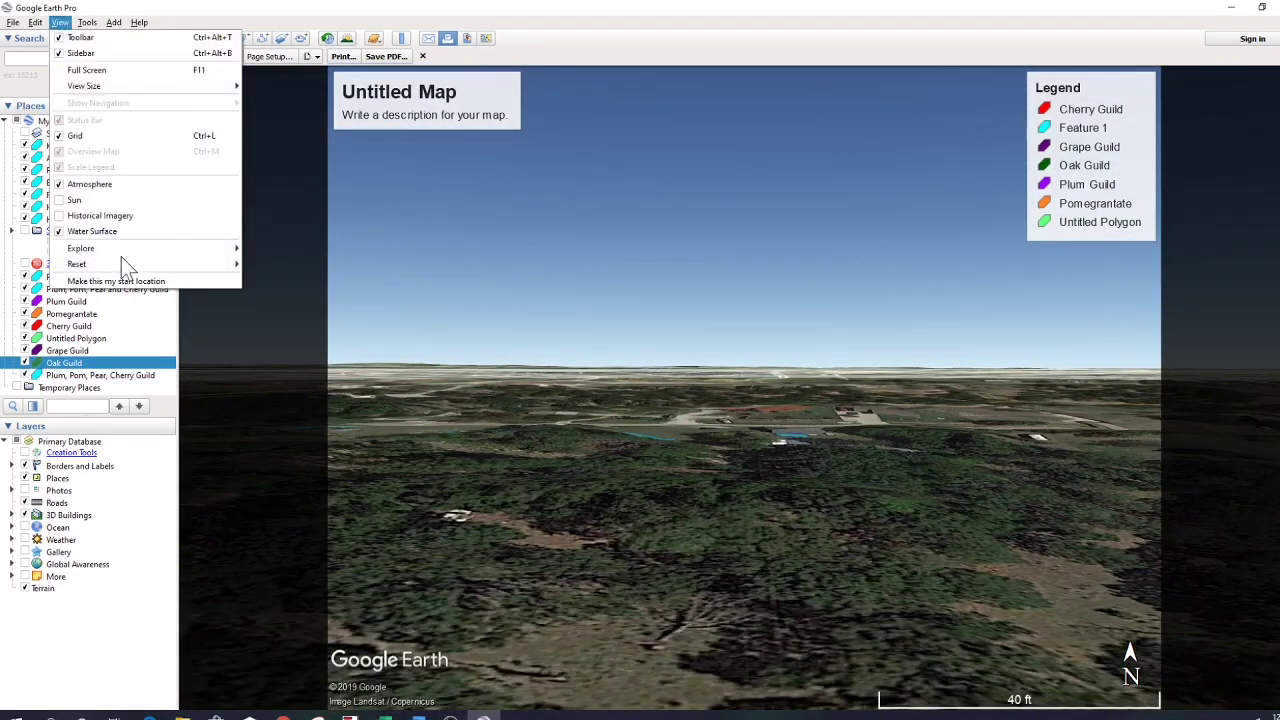
left_click(288, 295)
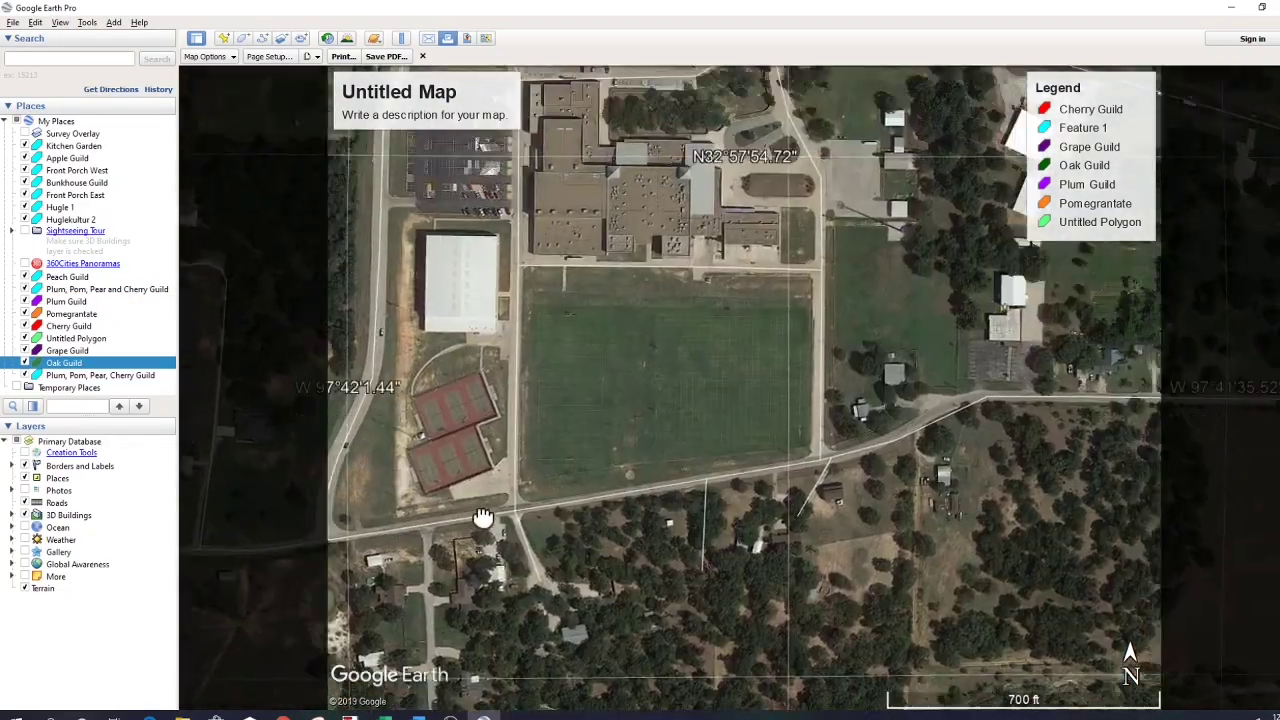
Fly to Survey Overlay and hide the Kitchen Garden, Apple Guild, Front Porch East and Hugle beds
scroll(483, 517, "down", 3)
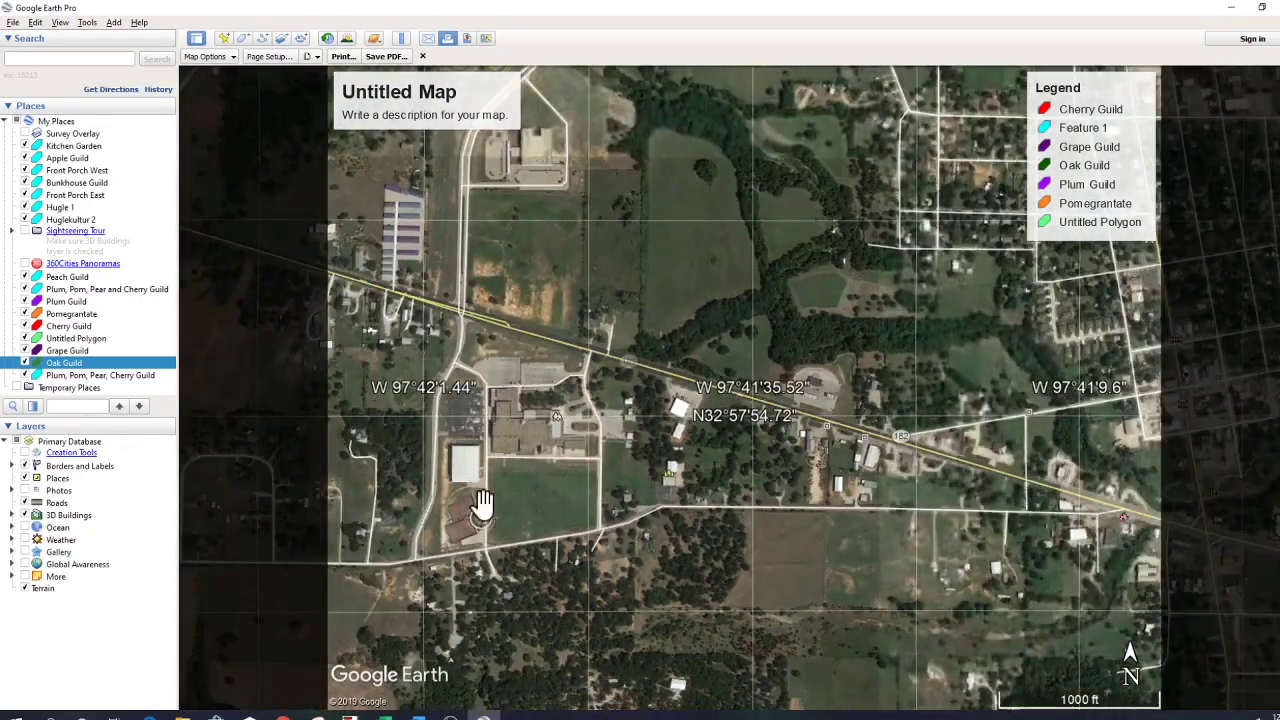
double_click(83, 133)
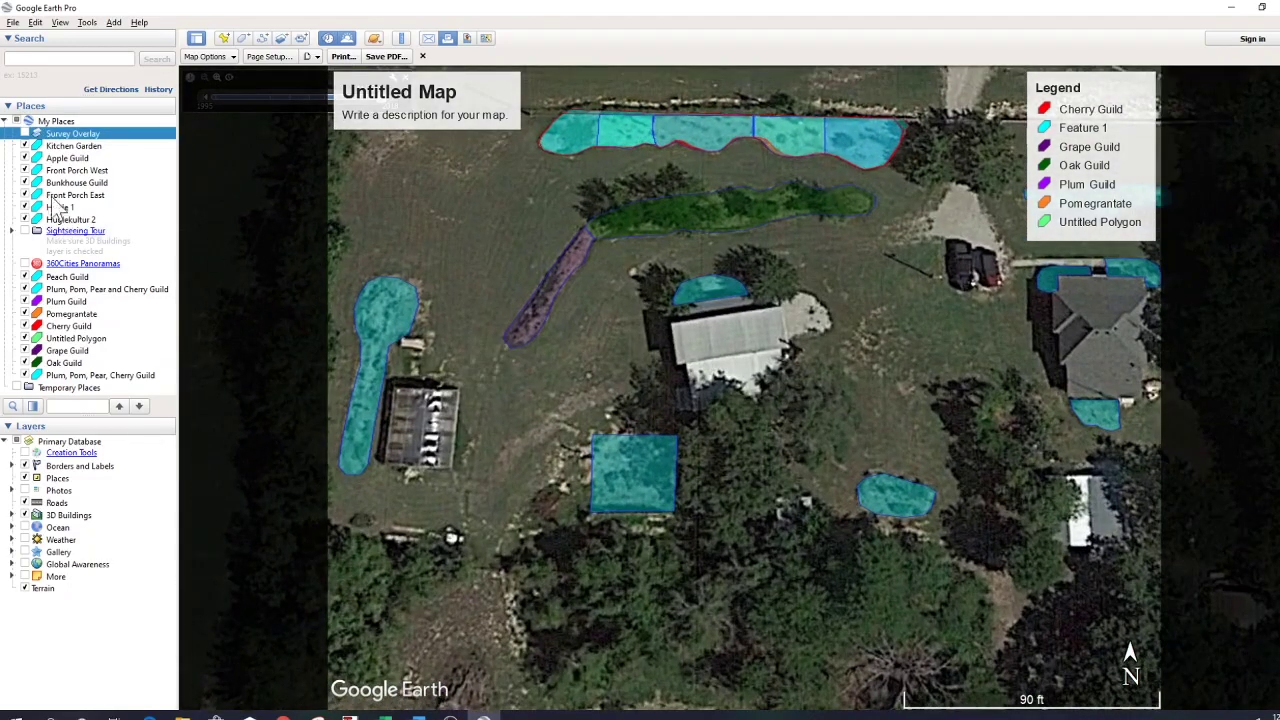
left_click(25, 146)
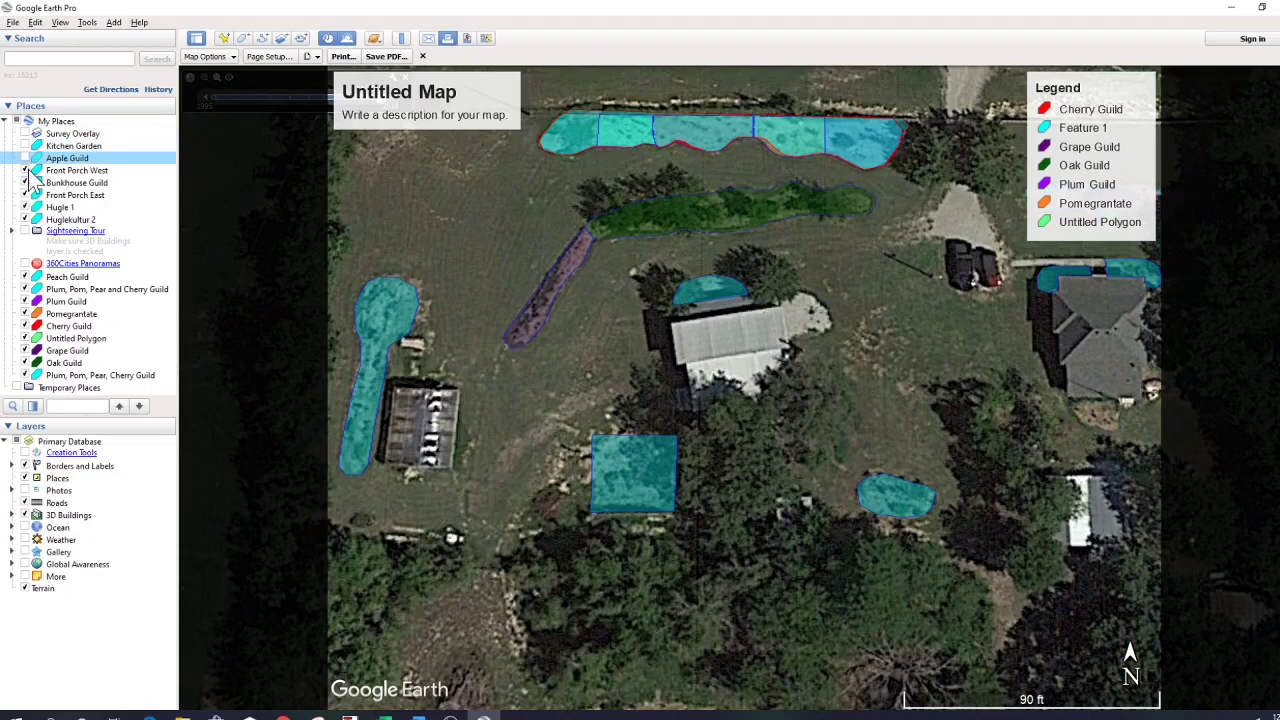
left_click(25, 170)
left_click(25, 183)
left_click(25, 207)
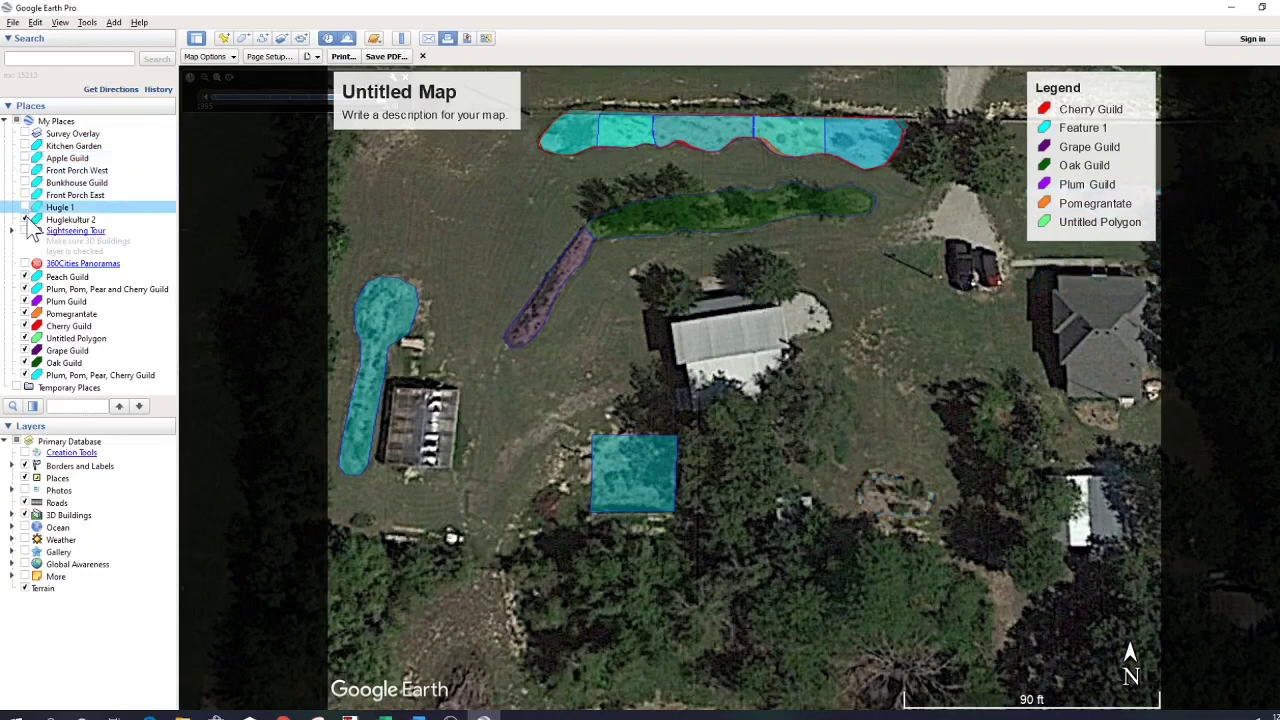
left_click(25, 219)
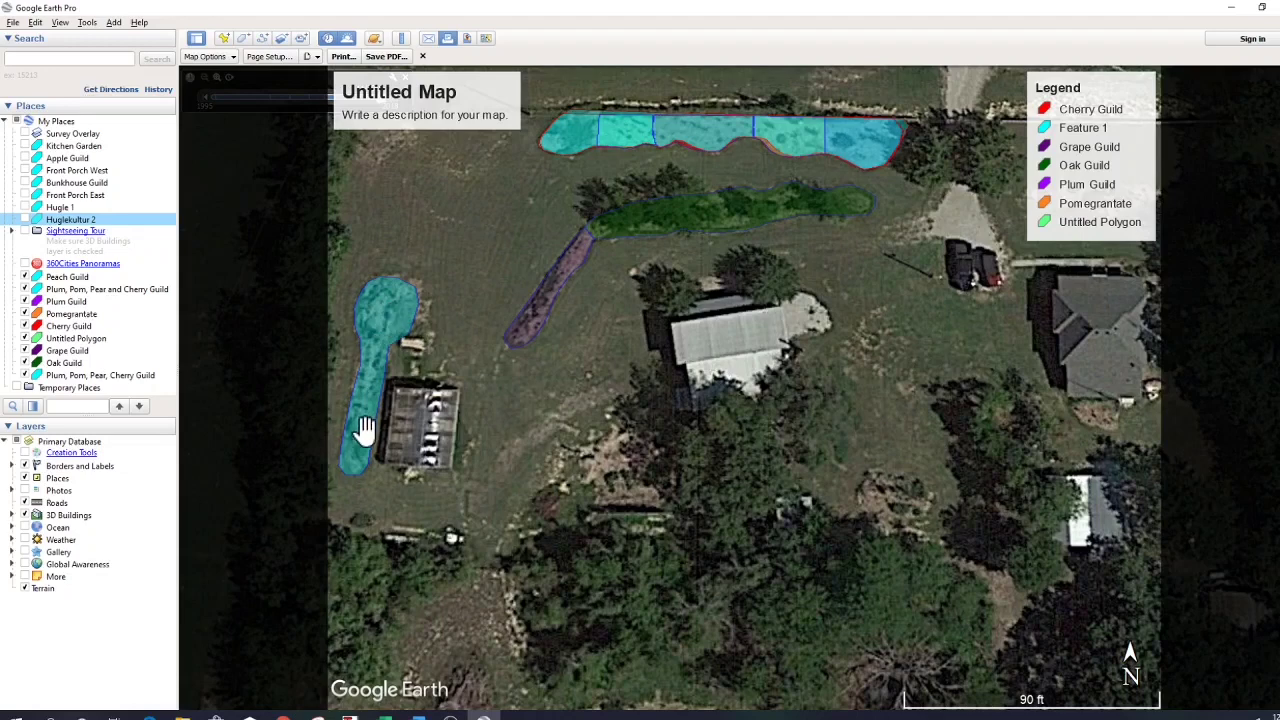
Re-toggle the Hugle and Kitchen Garden beds, then hide Peach Guild and the Plum, Pom, Pear, Cherry Guild overlays
left_click(25, 207)
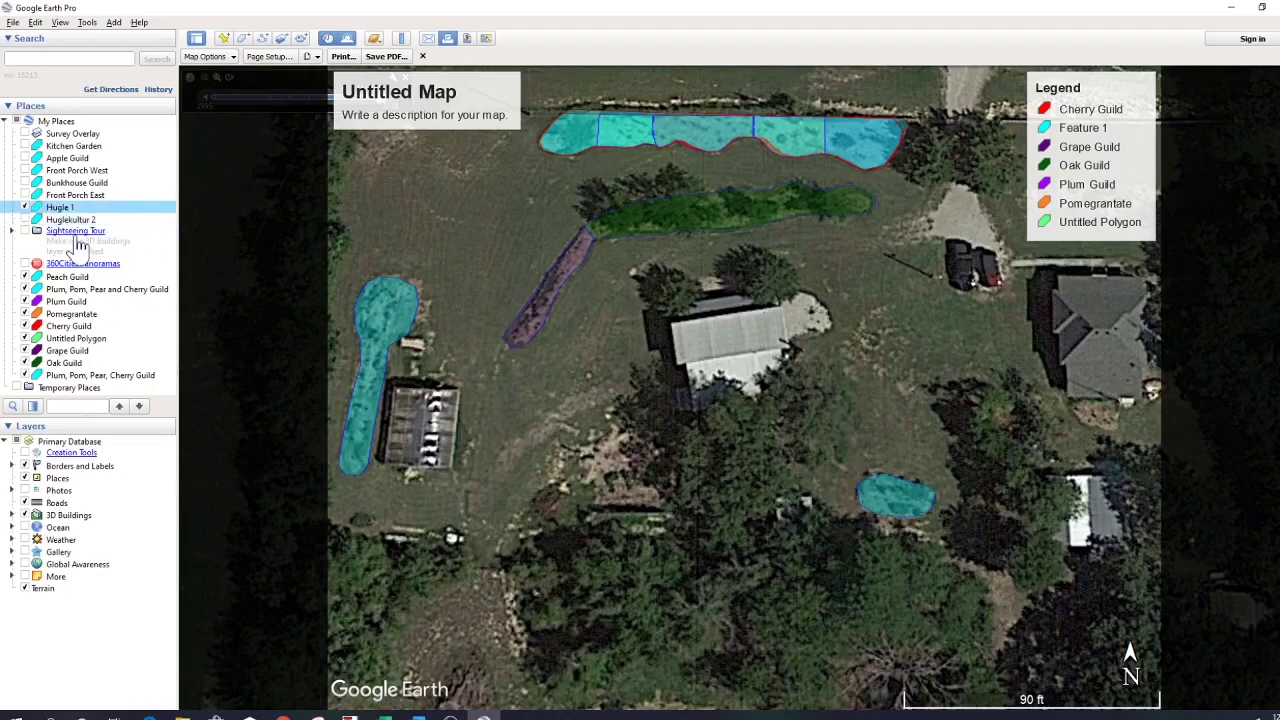
left_click(25, 219)
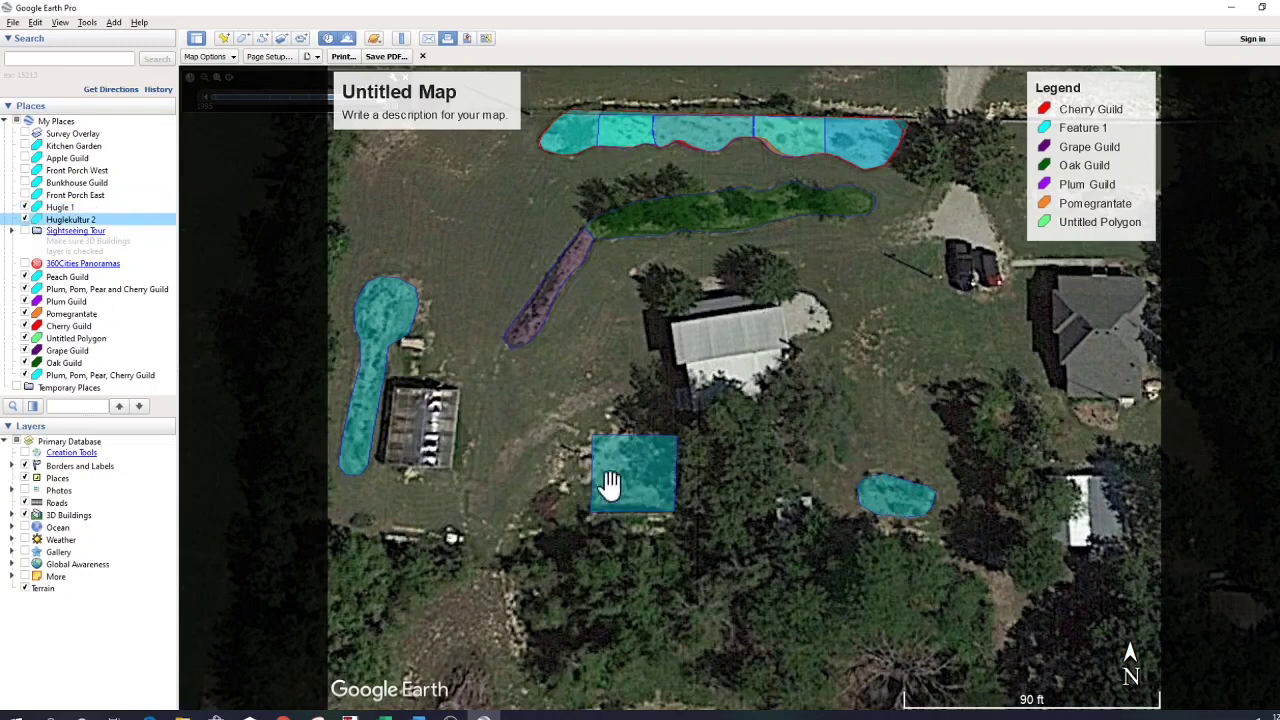
left_click(26, 146)
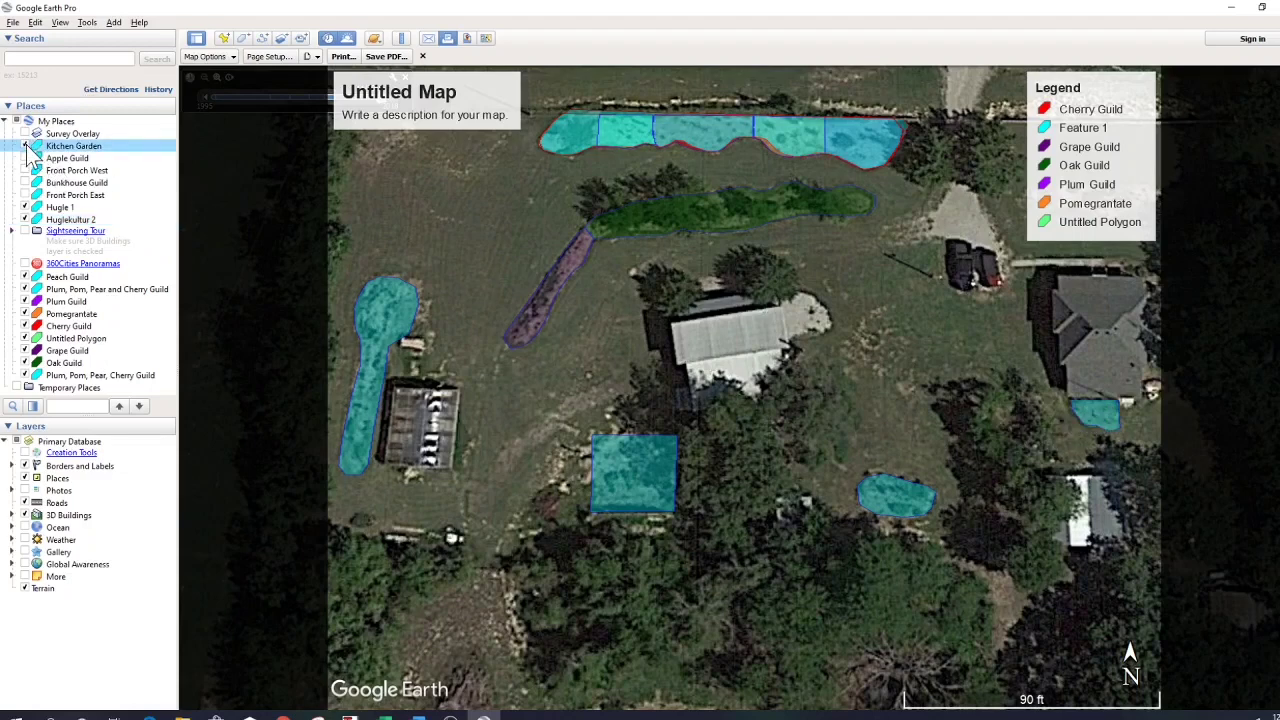
left_click(26, 207)
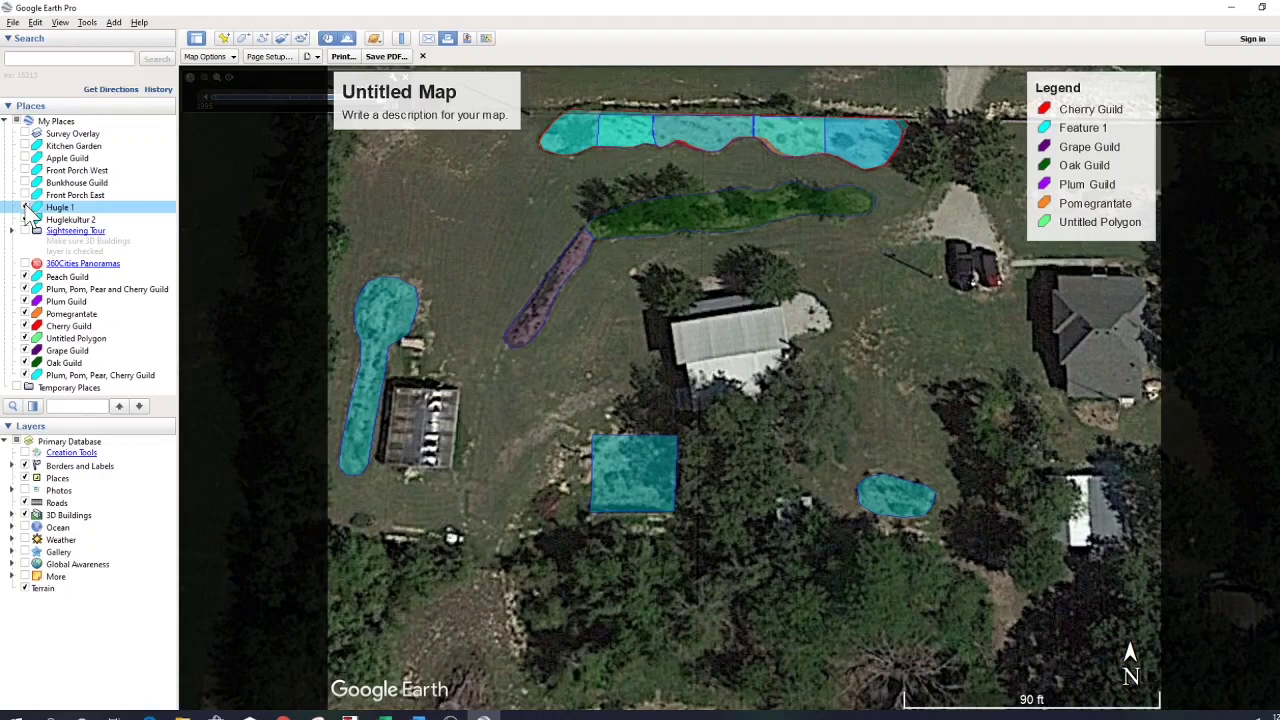
left_click(26, 277)
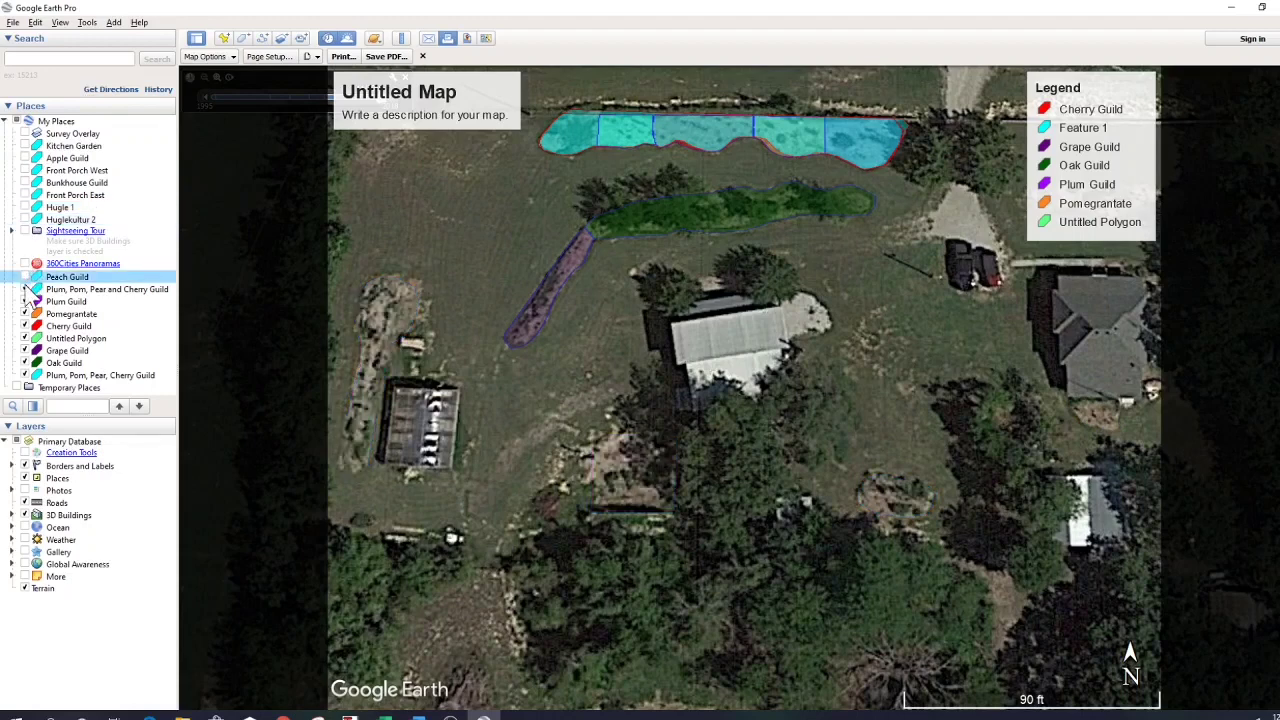
left_click(26, 289)
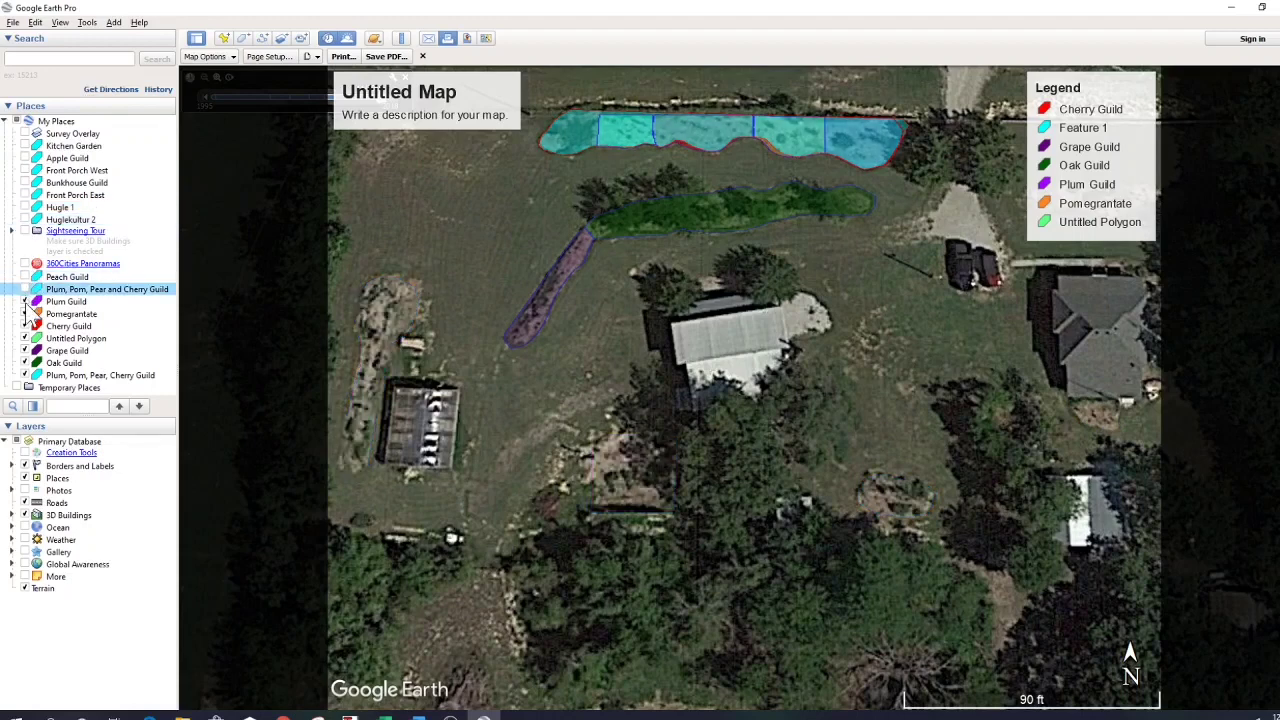
left_click(26, 376)
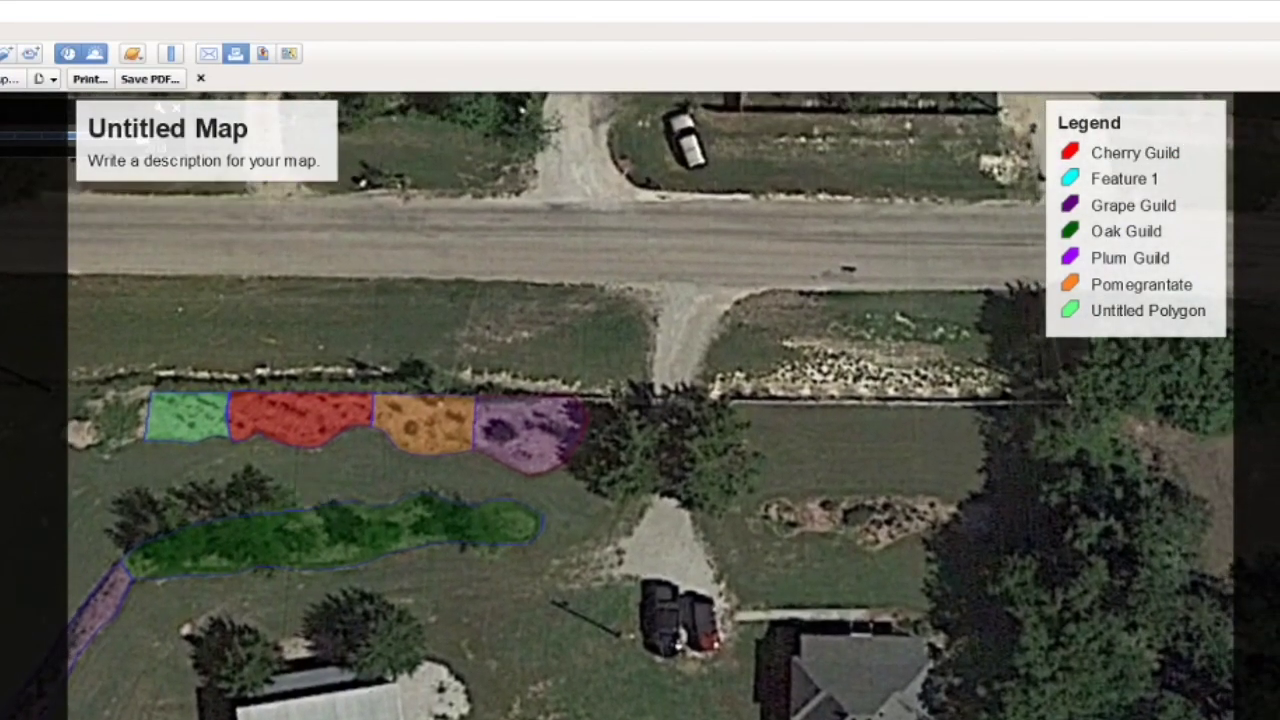
Zoom in on the centred orange and purple guild beds and reset tilt and compass to top-down
scroll(228, 478, "up", 2)
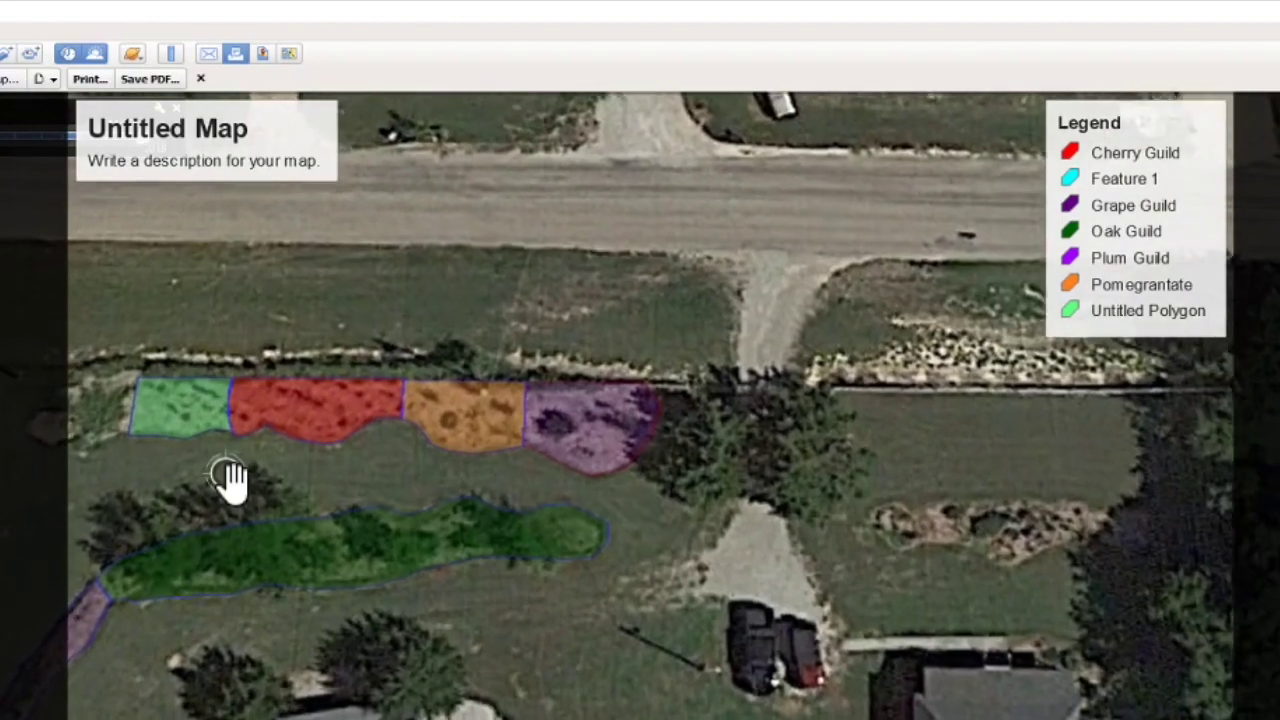
scroll(228, 478, "up", 1)
scroll(228, 478, "up", 1)
scroll(228, 478, "up", 1)
scroll(228, 478, "up", 1)
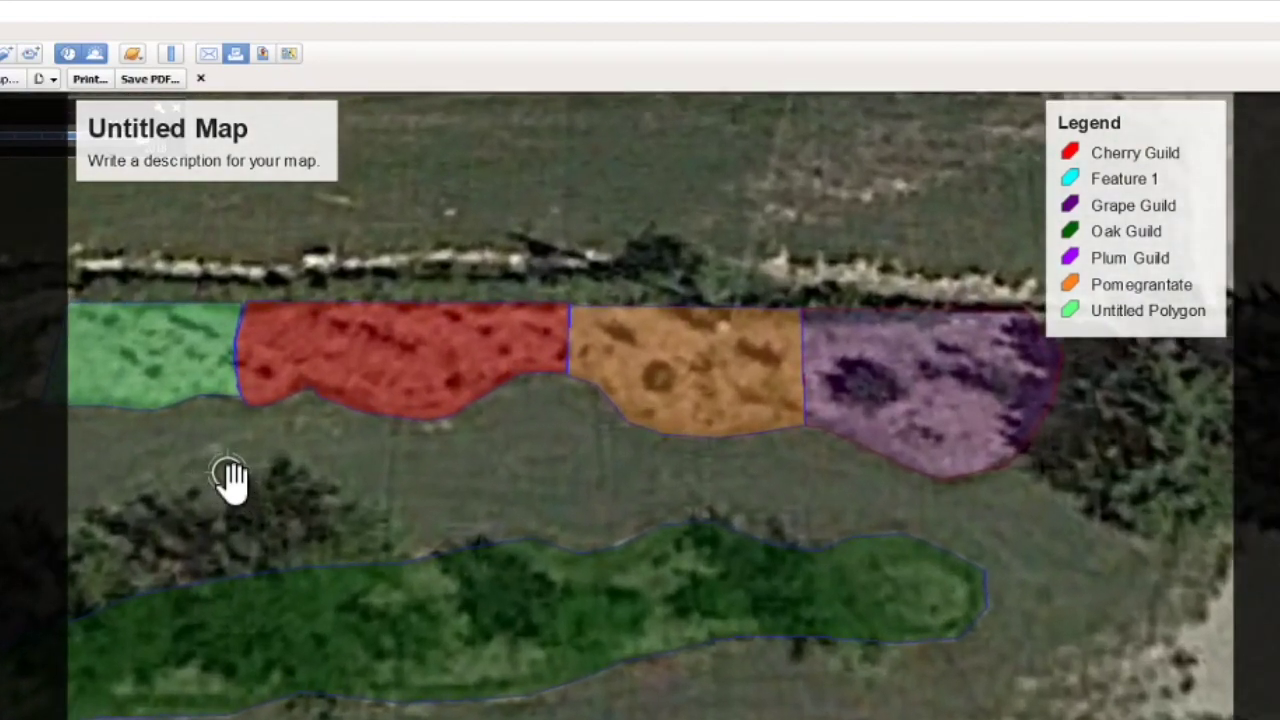
left_click_drag(466, 451, 209, 500)
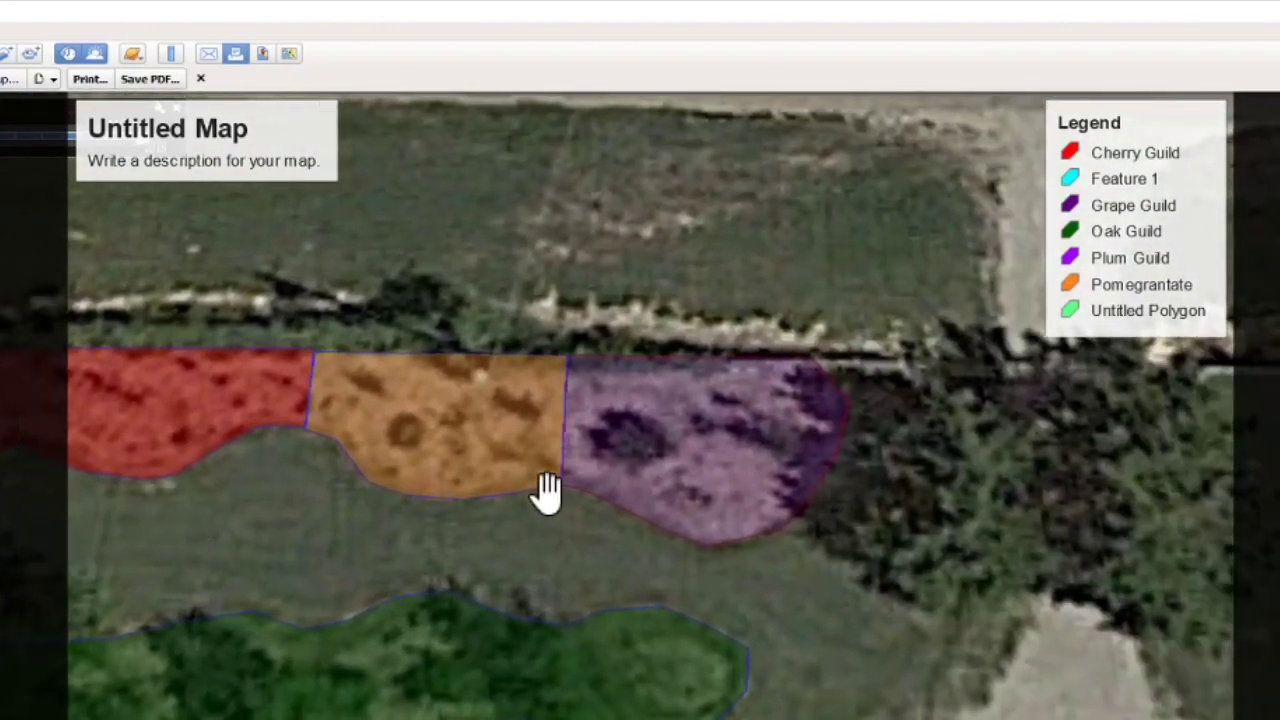
scroll(547, 490, "up", 2)
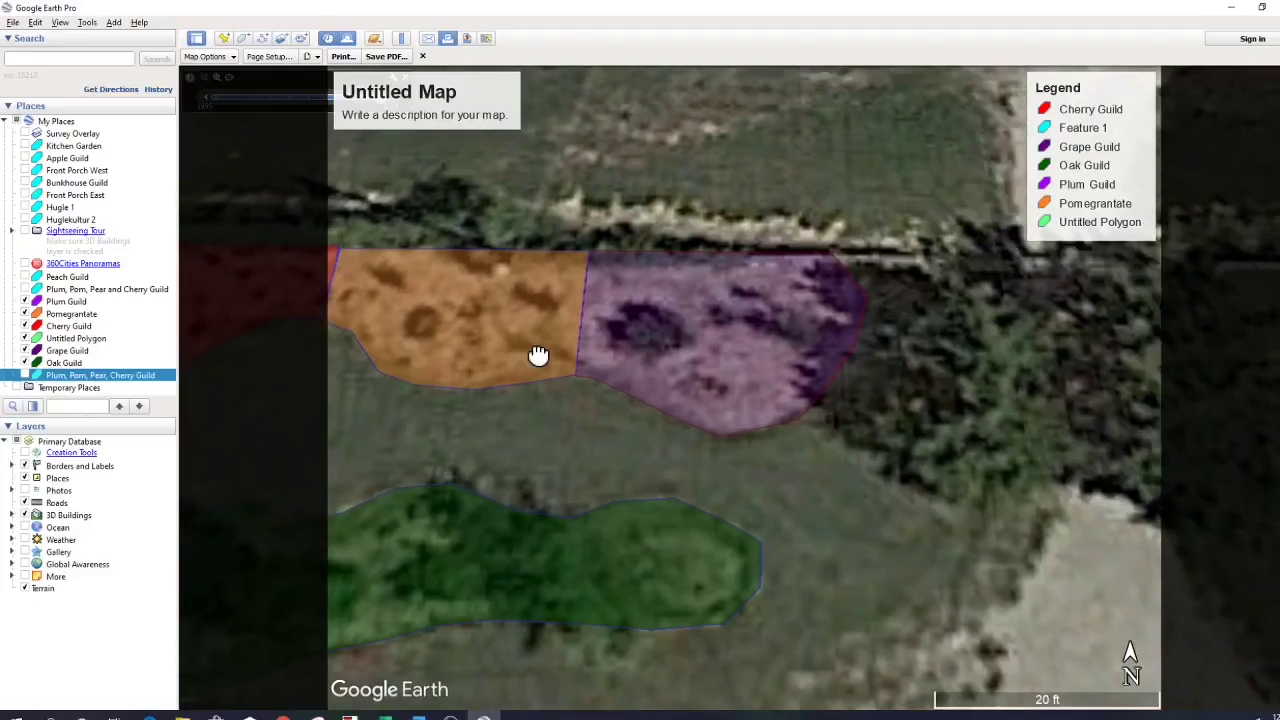
left_click(61, 22)
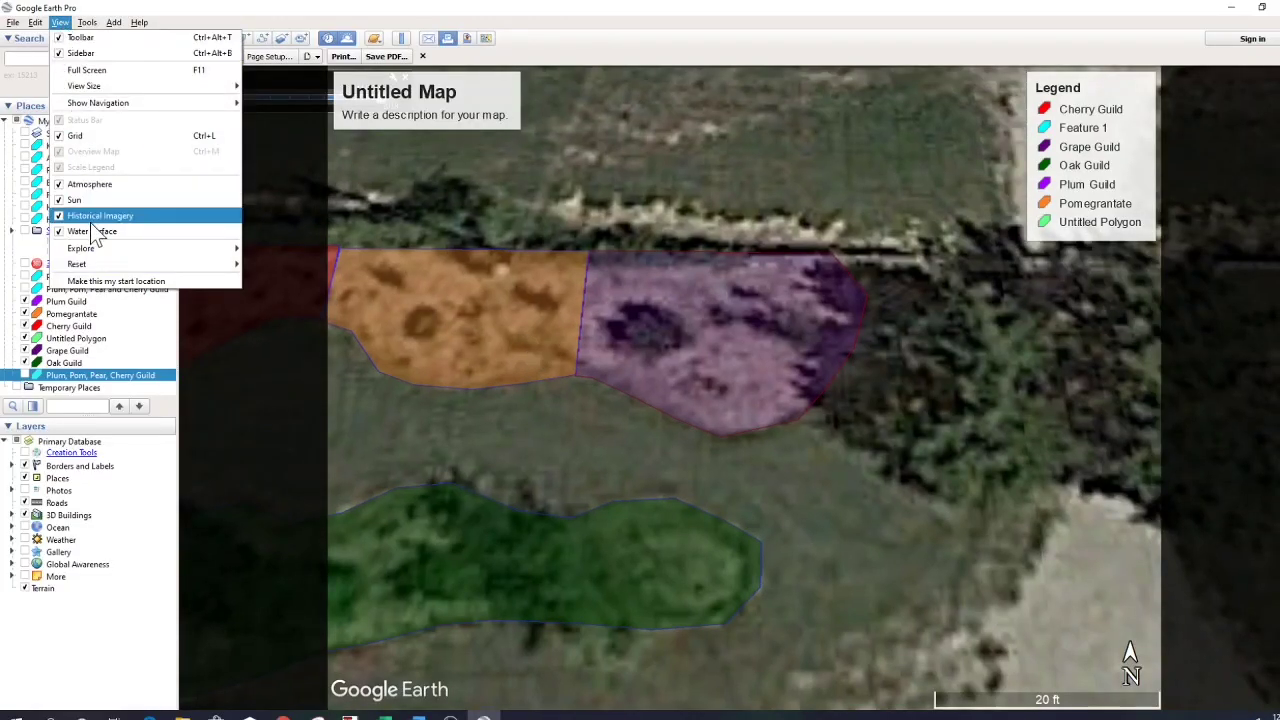
mouse_move(77, 264)
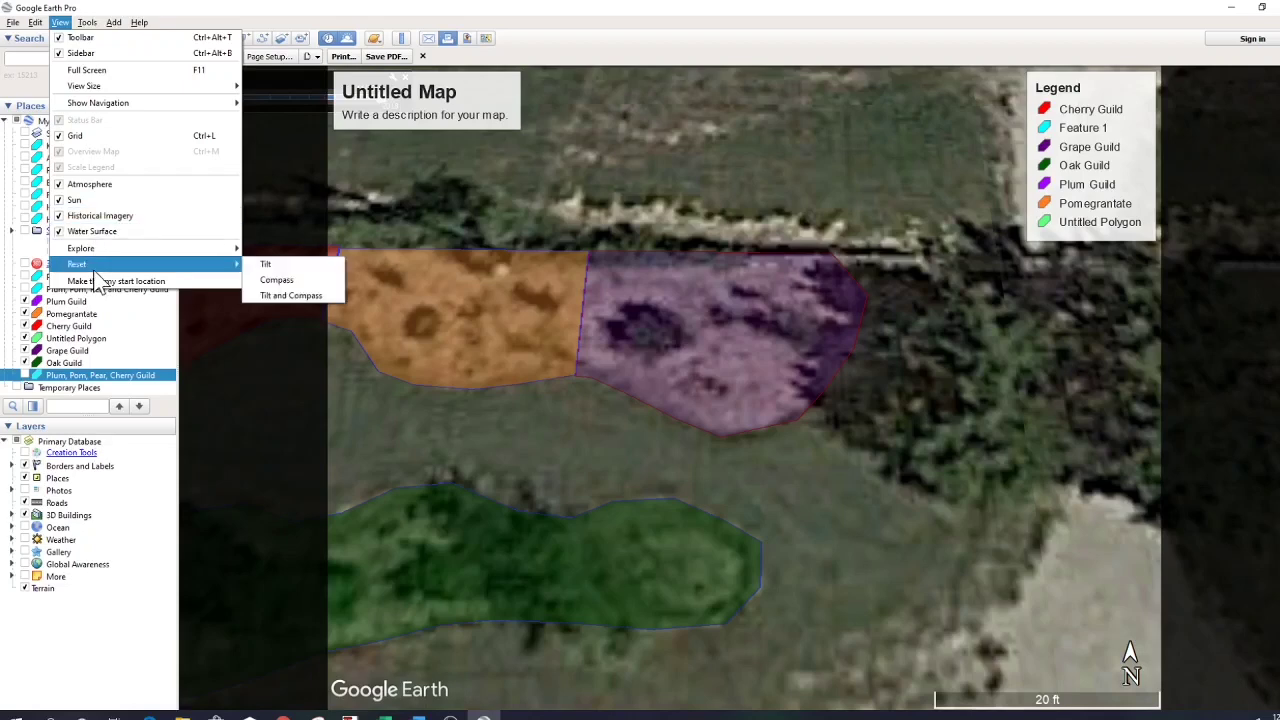
left_click(268, 297)
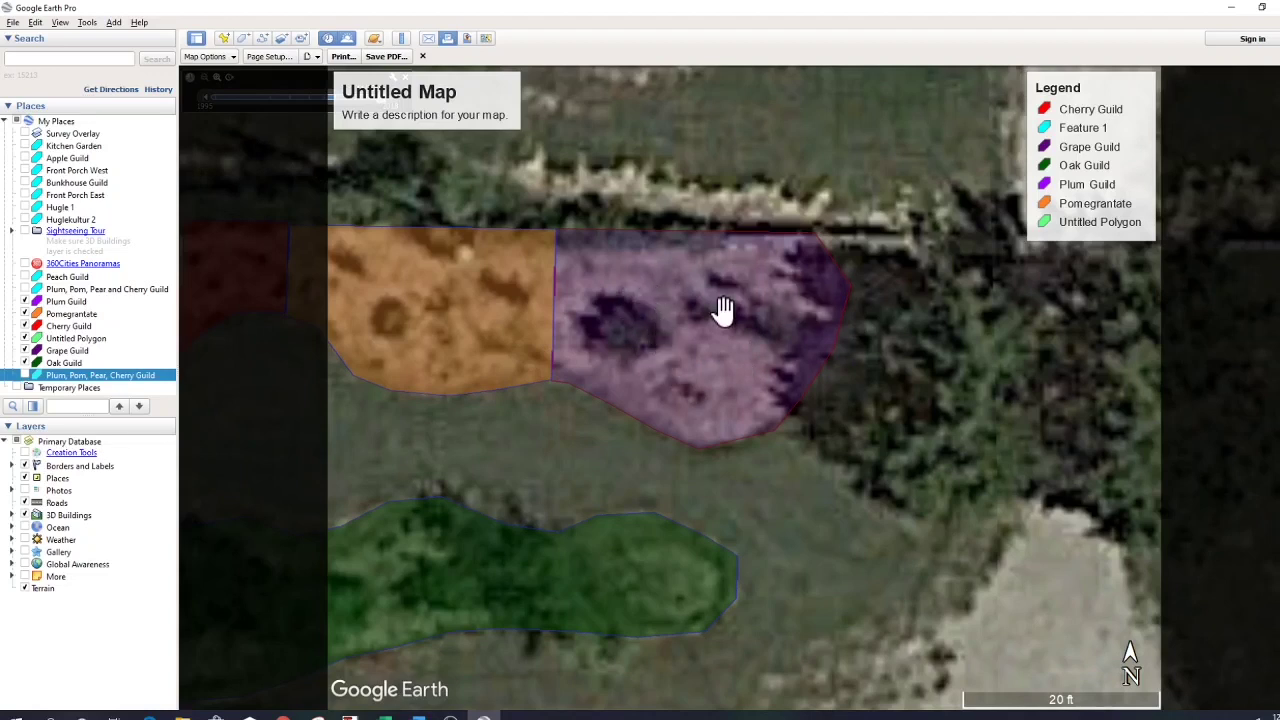
Check the Plum Guild bed's measurements: 90.5 ft perimeter and 549 sq ft area
right_click(662, 337)
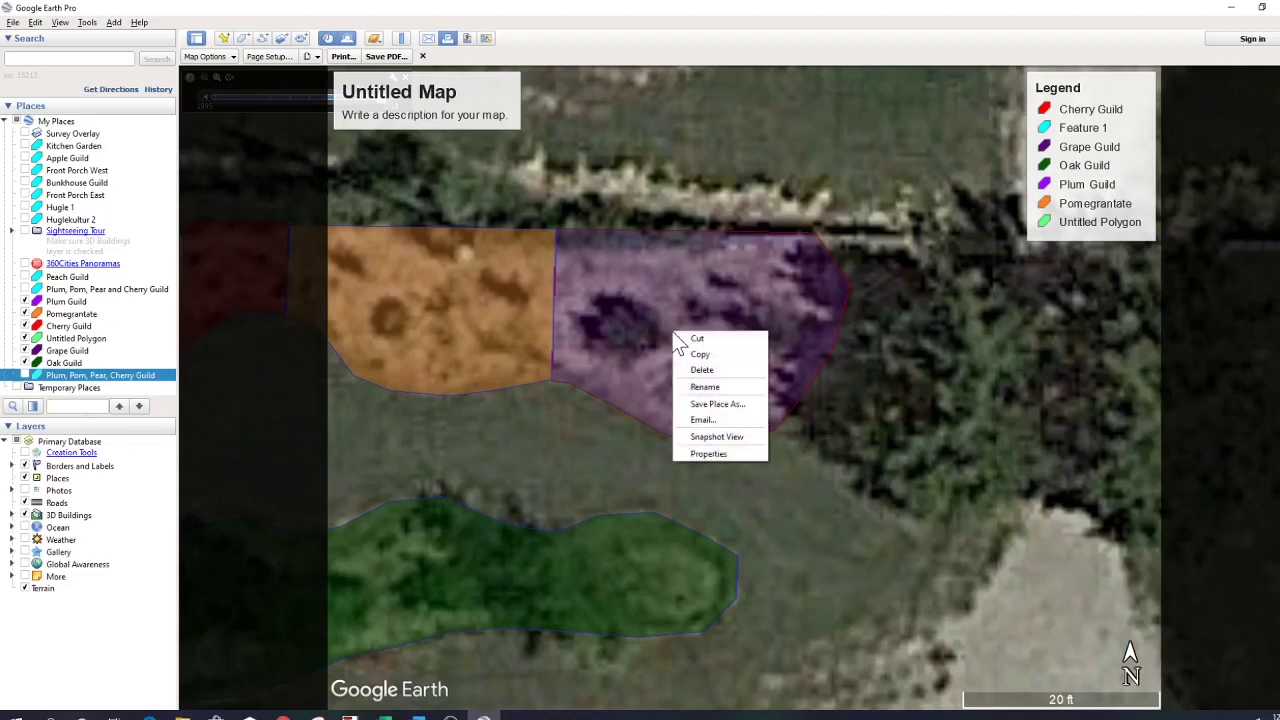
left_click(697, 456)
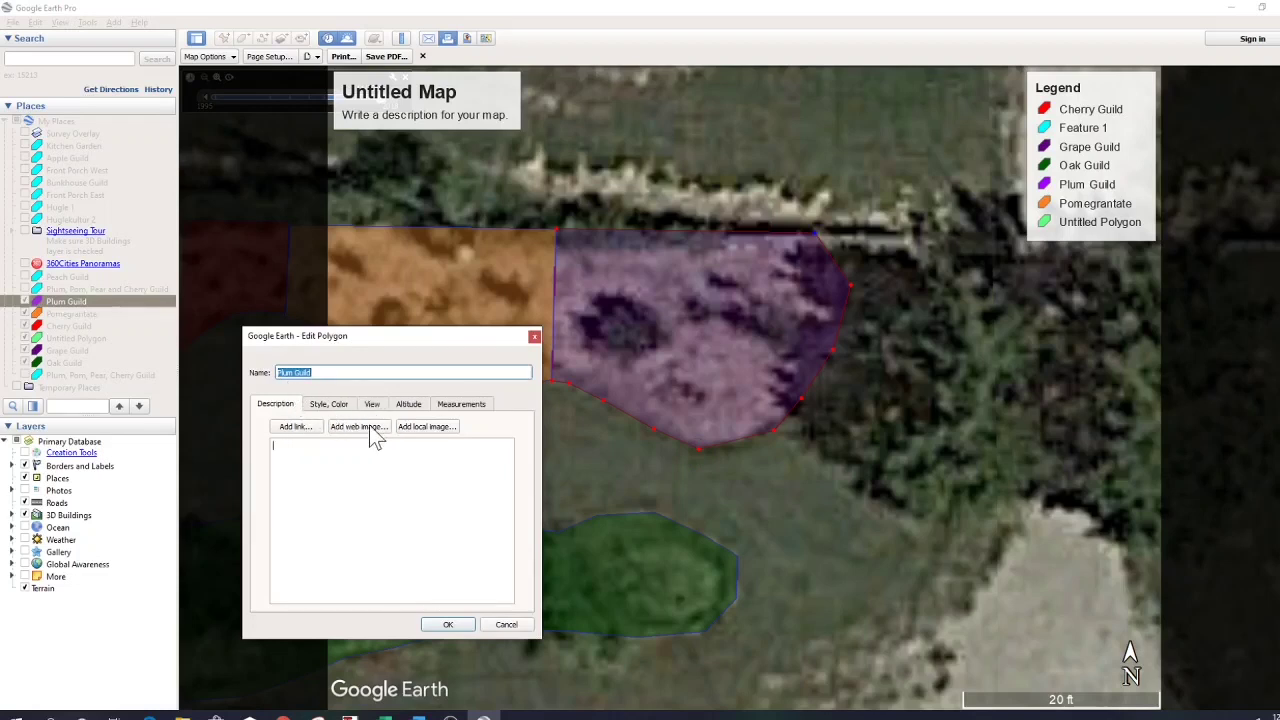
left_click(462, 410)
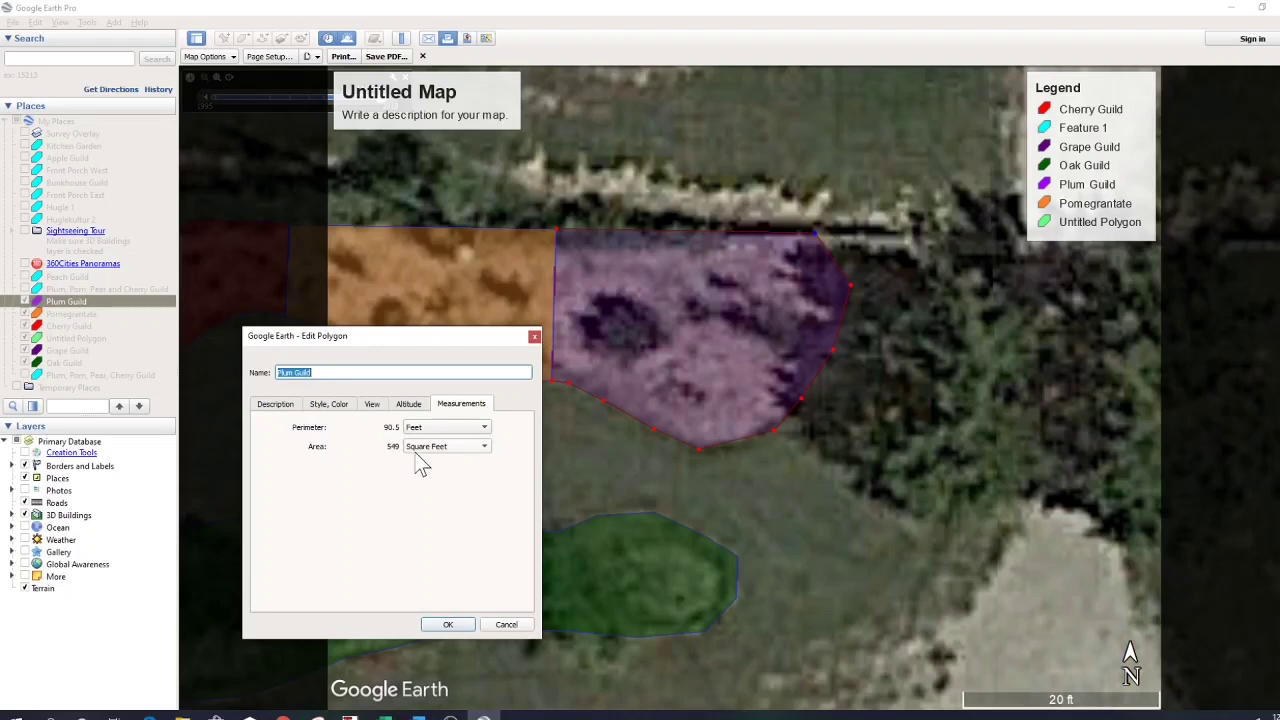
left_click(446, 627)
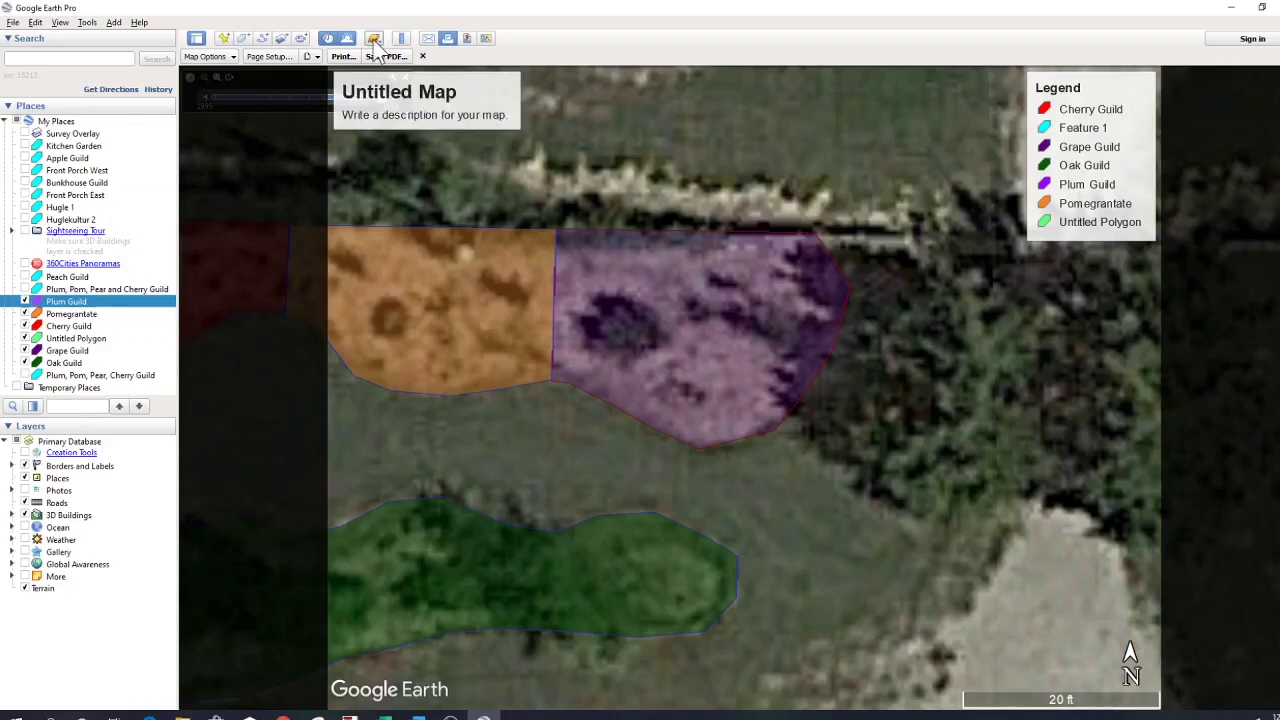
Exit the print layout, reset the compass to north-up, and zoom to about 20-foot scale
left_click(446, 38)
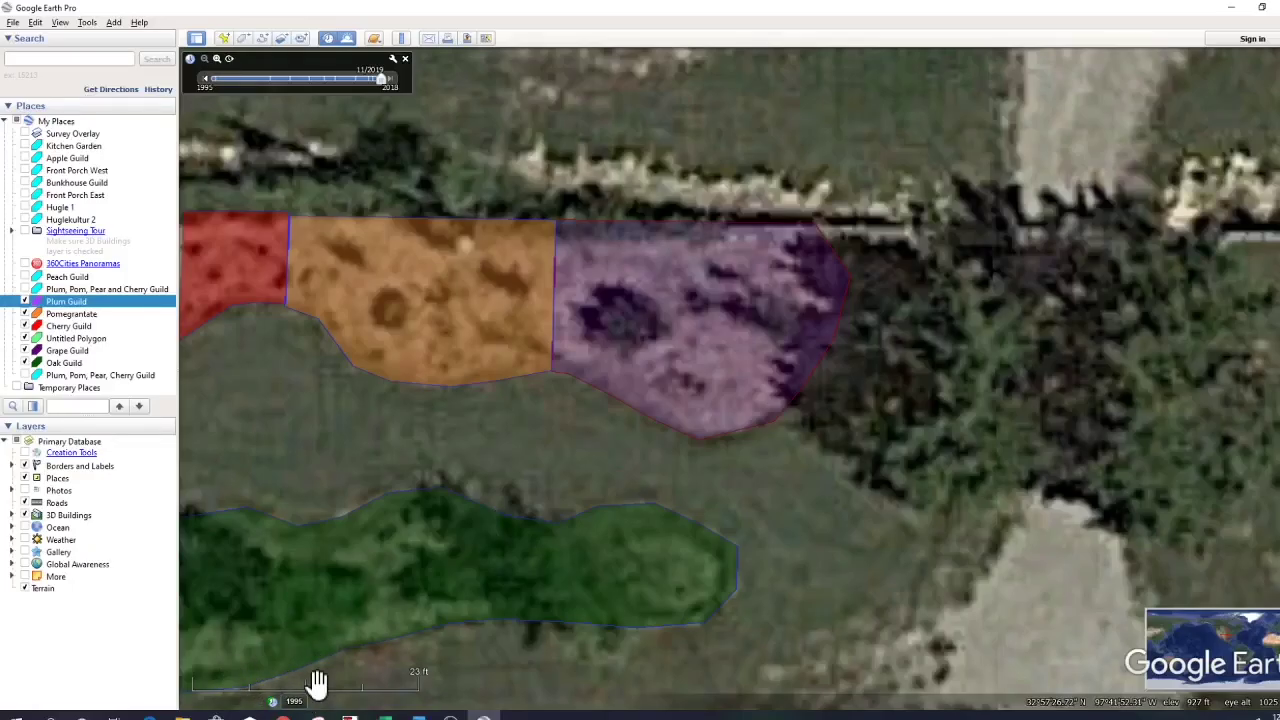
left_click(61, 24)
mouse_move(77, 264)
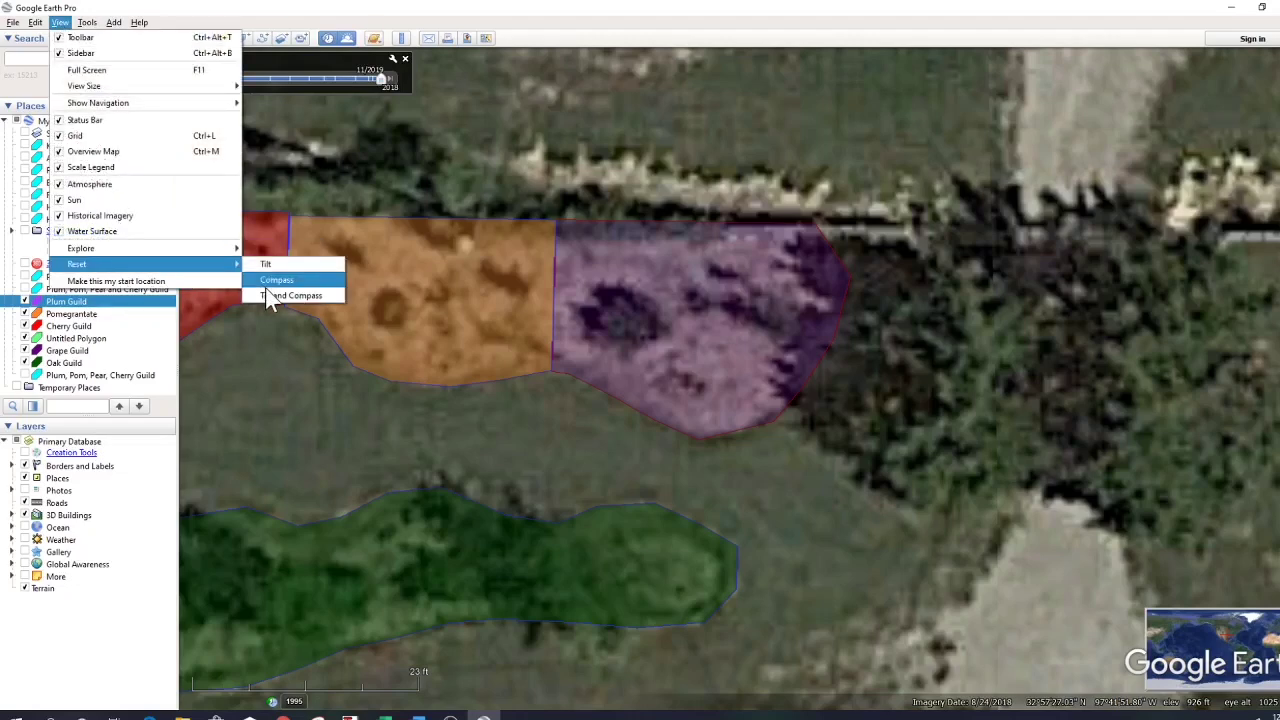
left_click(265, 287)
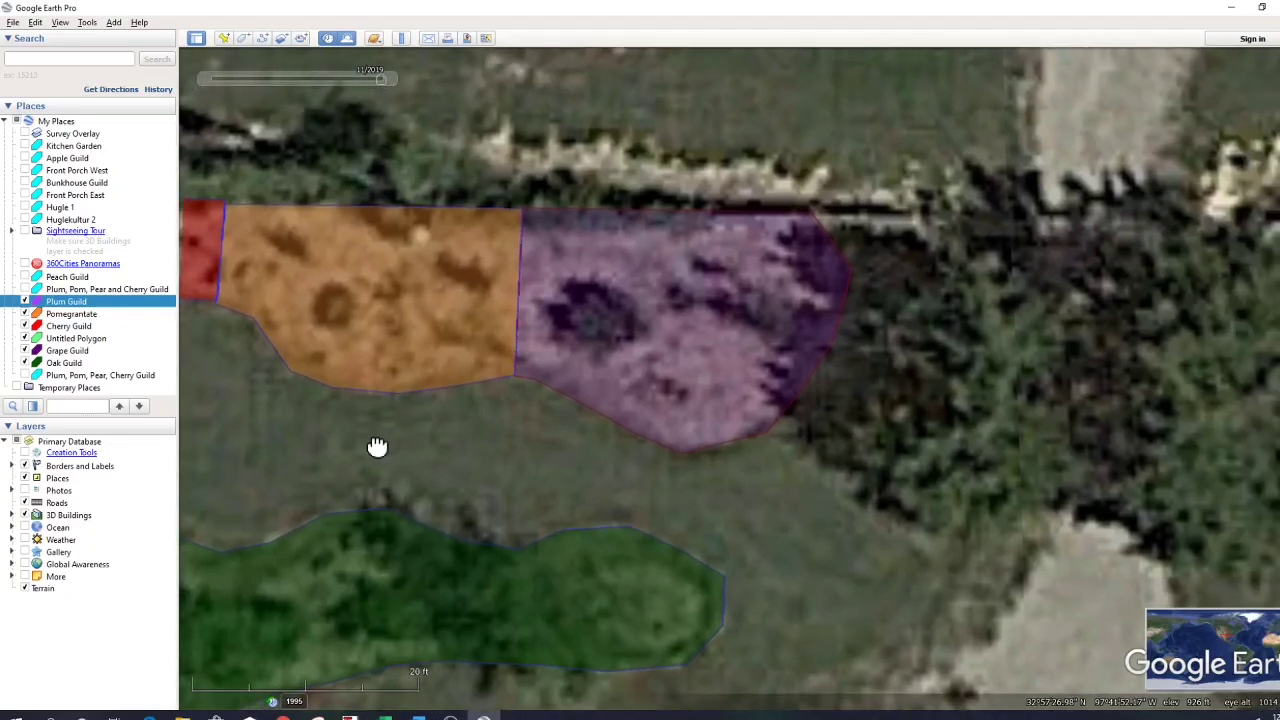
scroll(487, 431, "down", 1)
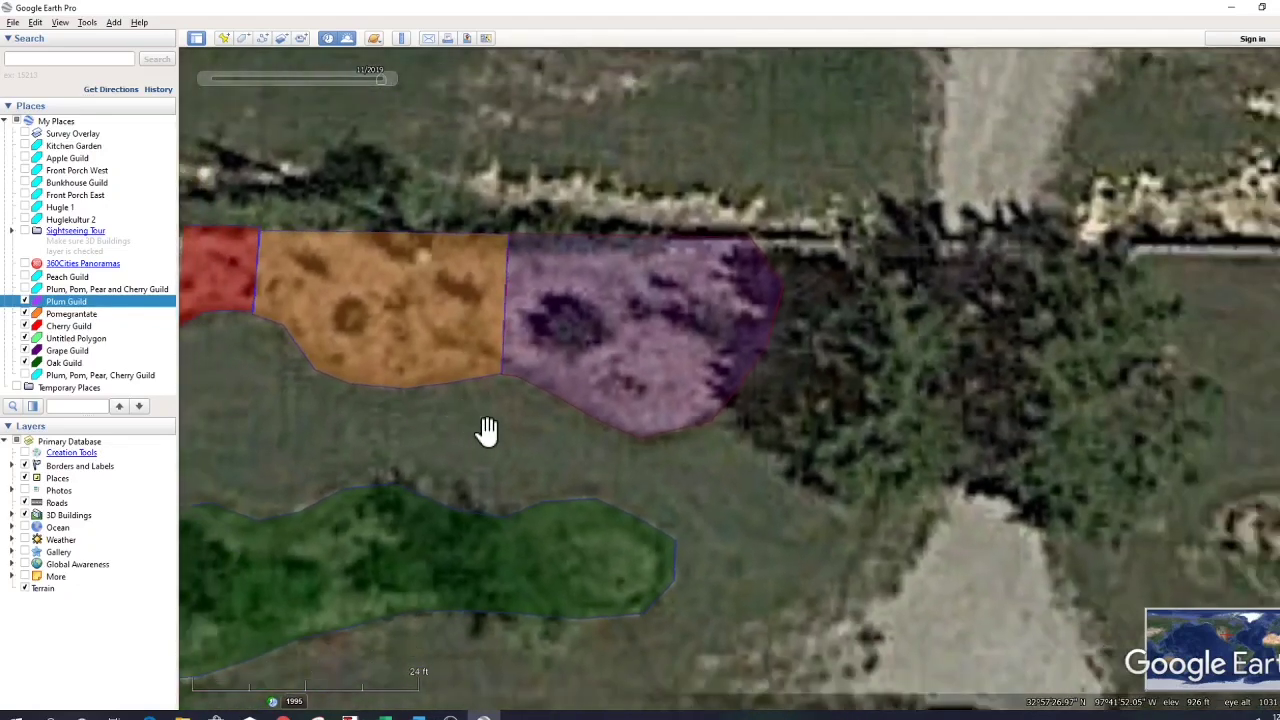
scroll(487, 431, "up", 1)
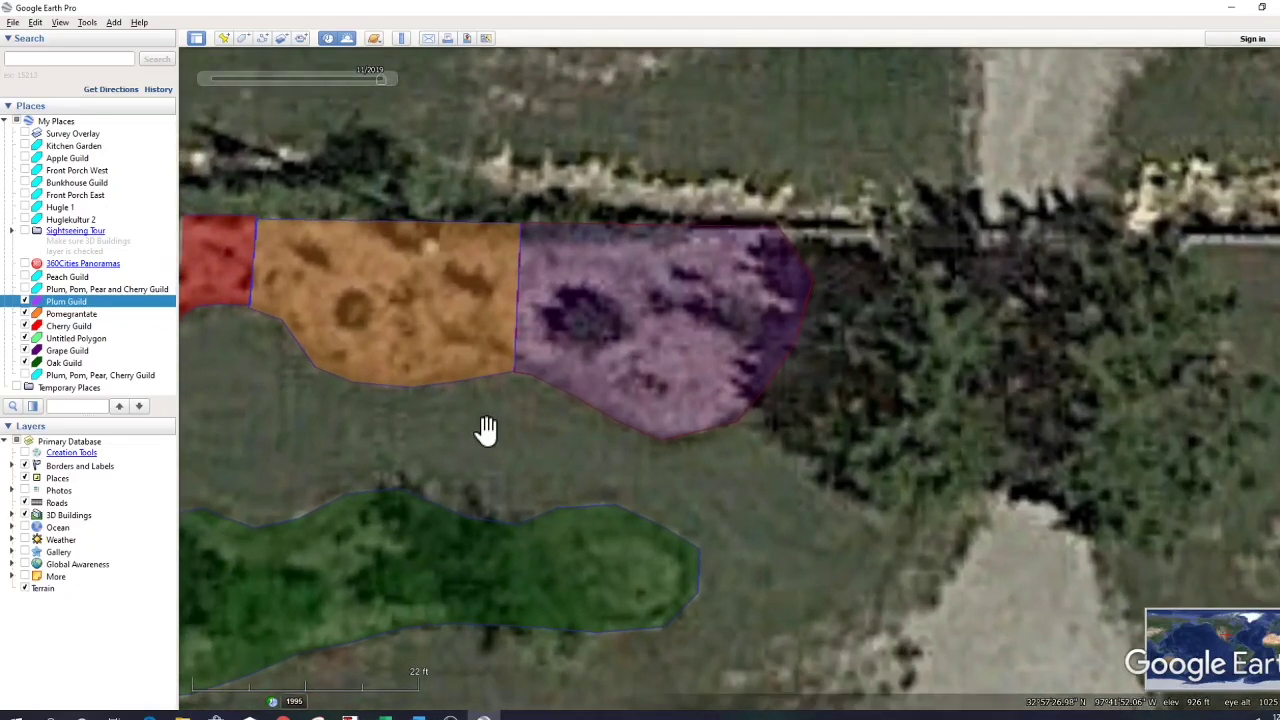
scroll(486, 430, "up", 1)
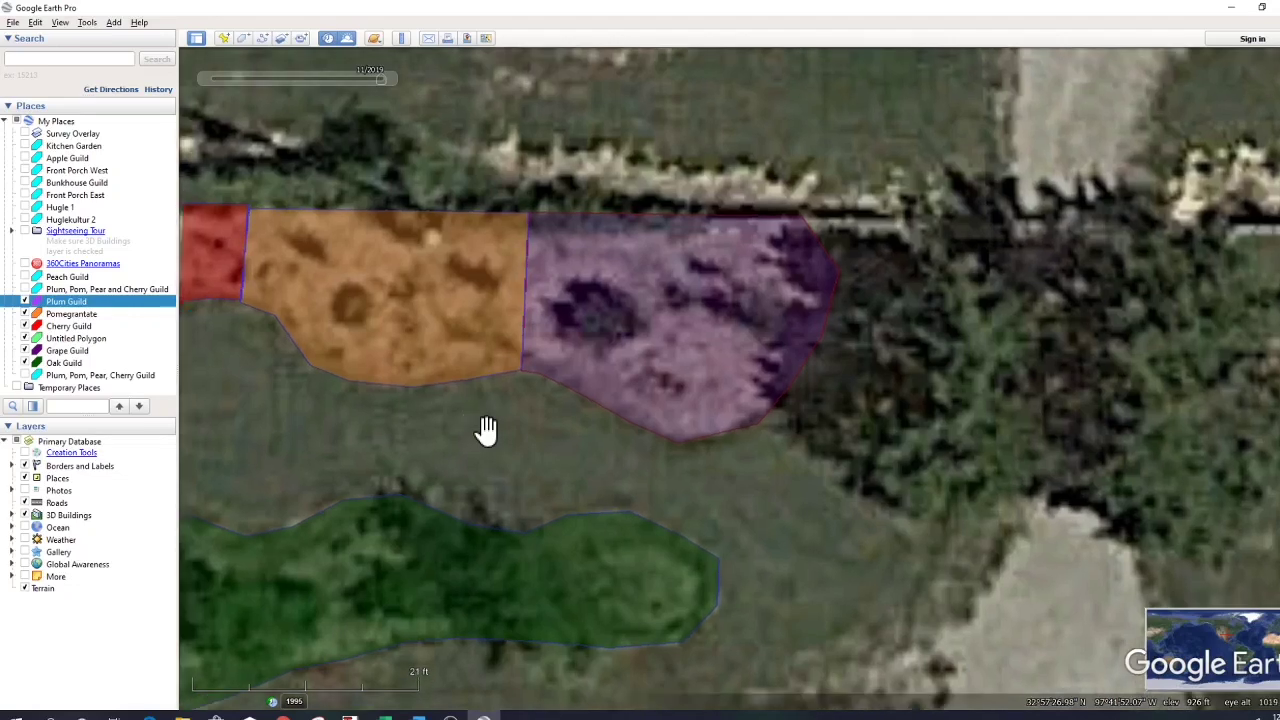
scroll(486, 430, "up", 1)
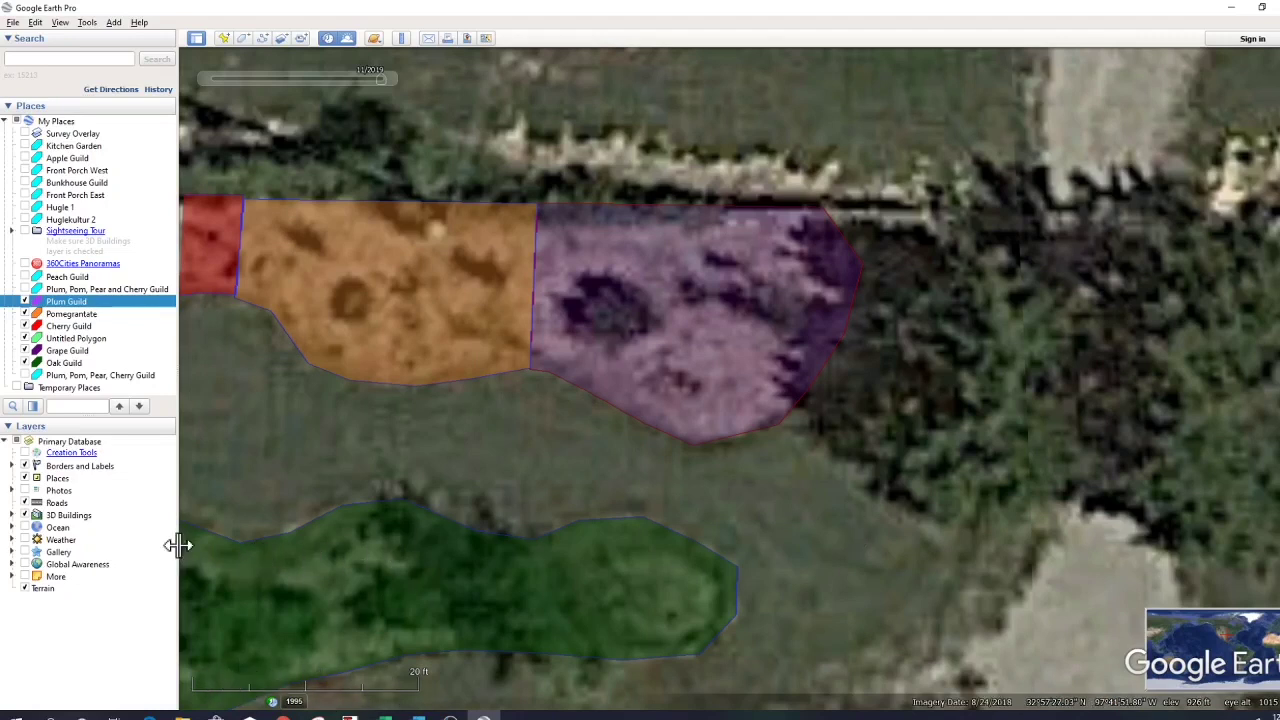
Drag the sidebar splitter left to narrow the Places list and widen the 3D view
left_click_drag(178, 545, 138, 545)
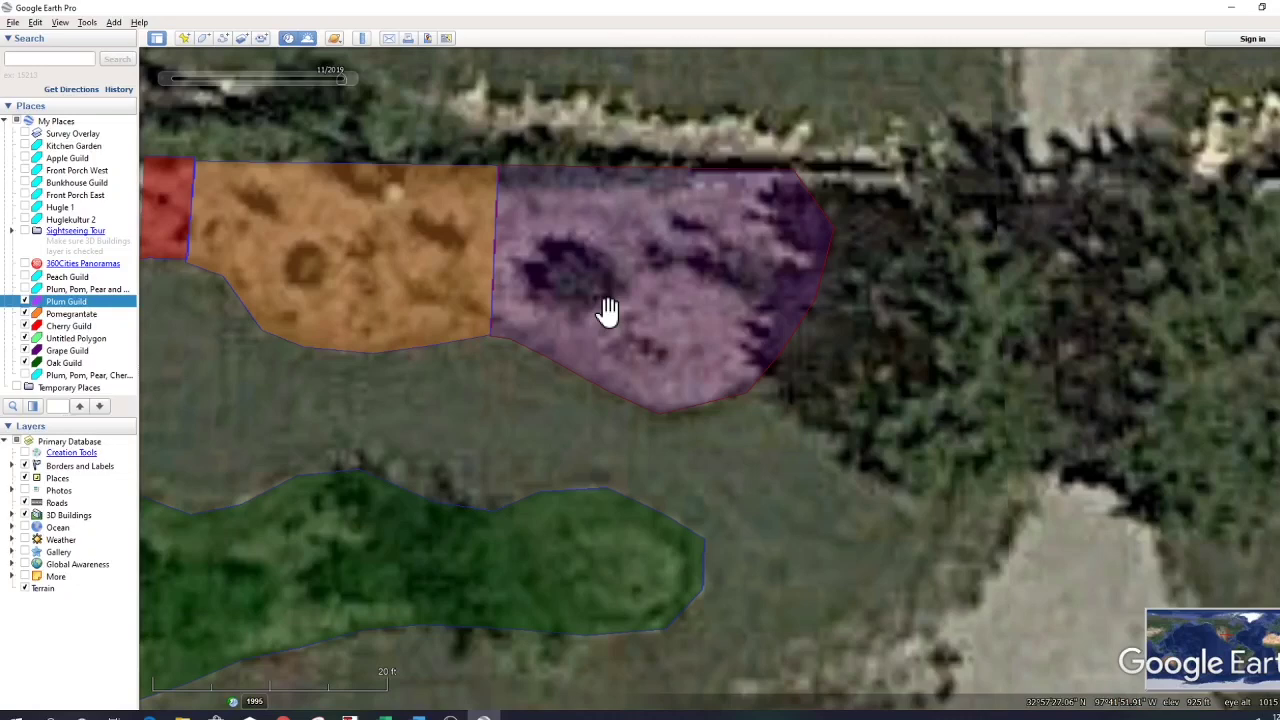
Hide the Plum, Pomegranate, Cherry, Grape and Oak beds and zoom close on Apple Guild alone
left_click_drag(594, 306, 263, 286)
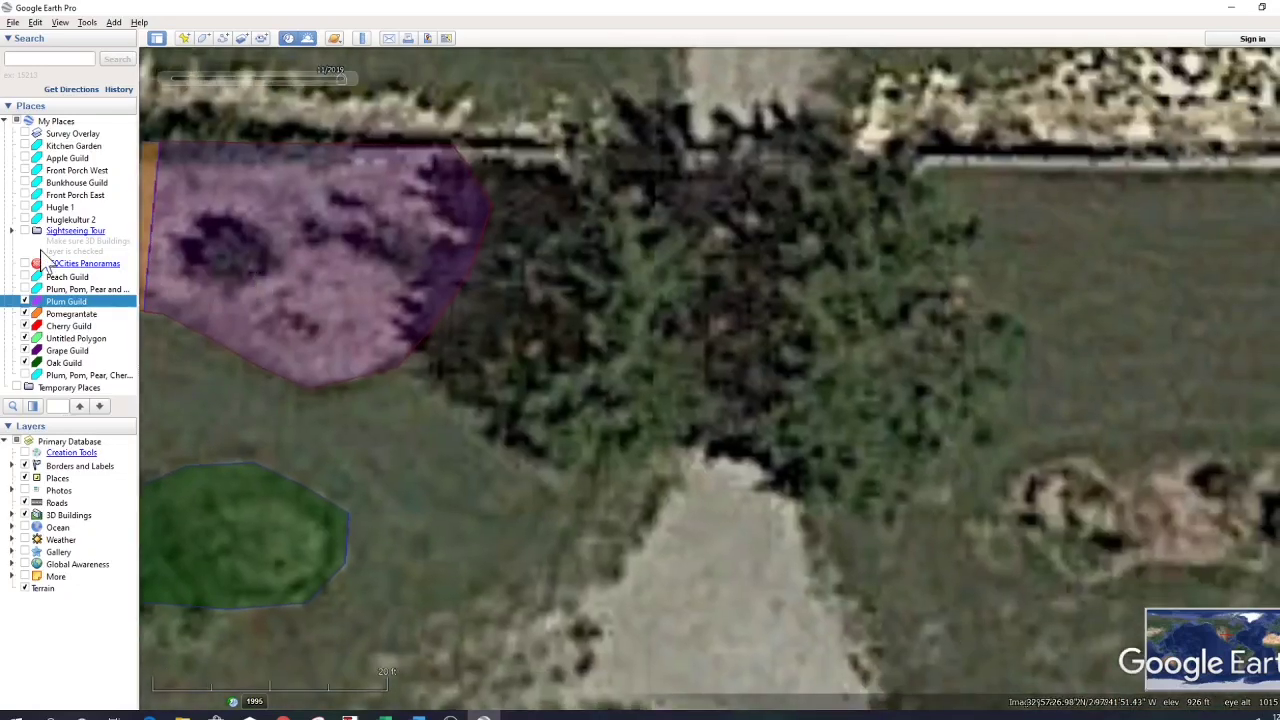
scroll(266, 246, "down", 3)
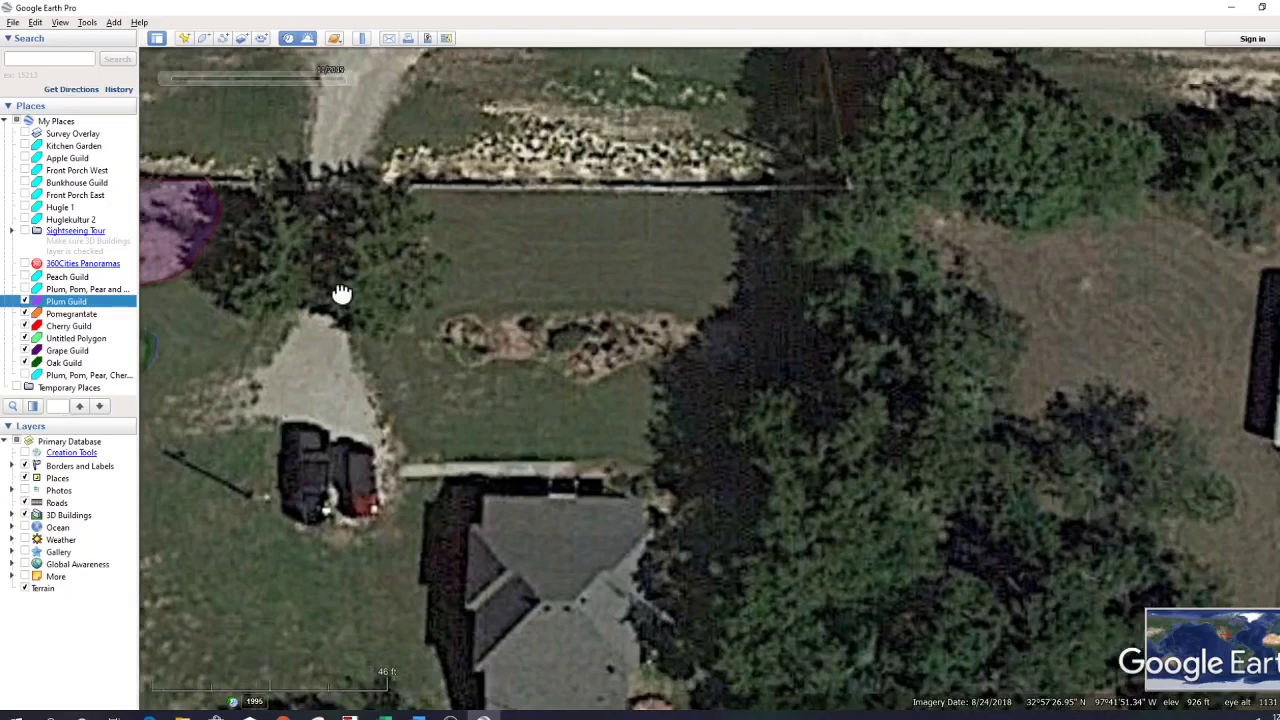
left_click_drag(341, 293, 240, 266)
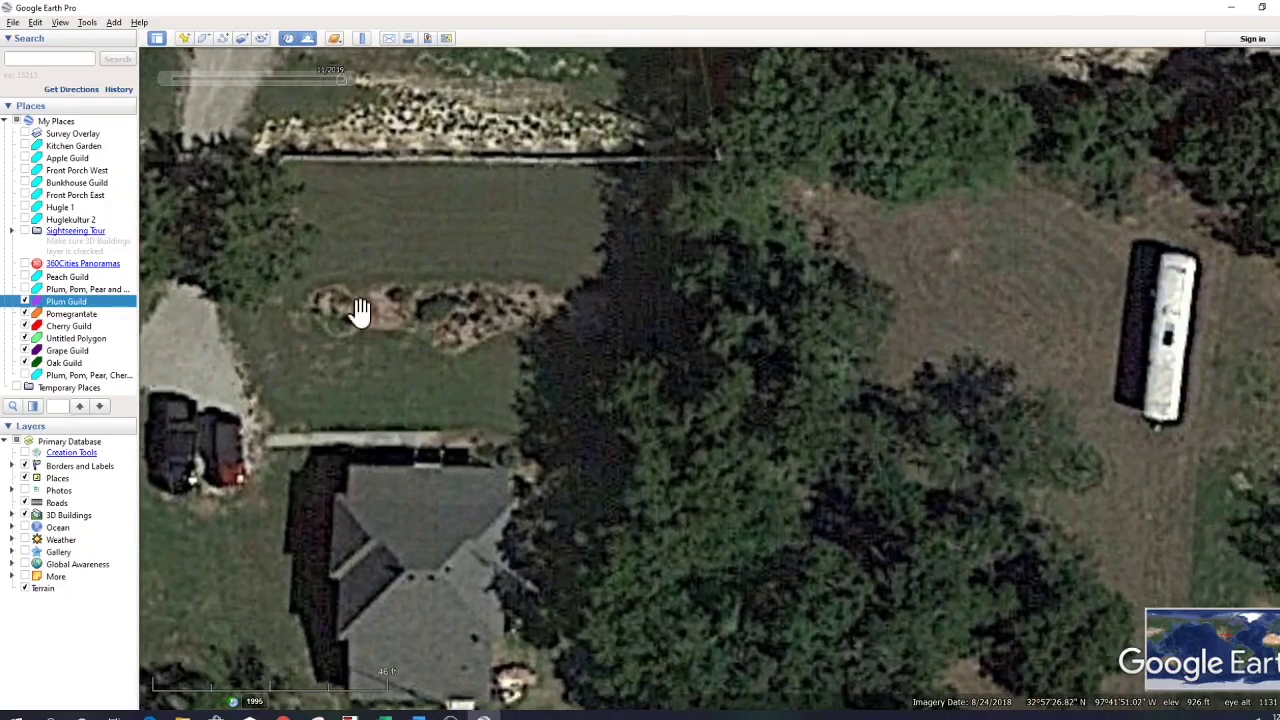
scroll(357, 309, "up", 2)
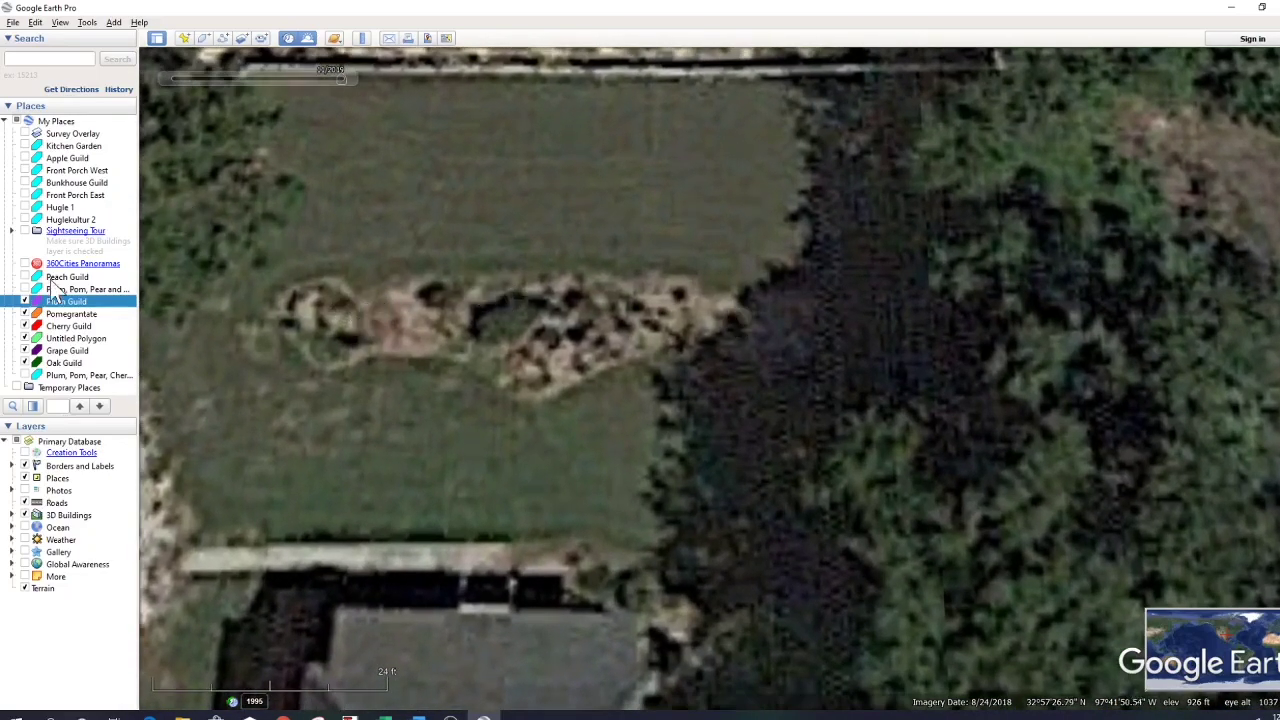
left_click(25, 301)
left_click(25, 326)
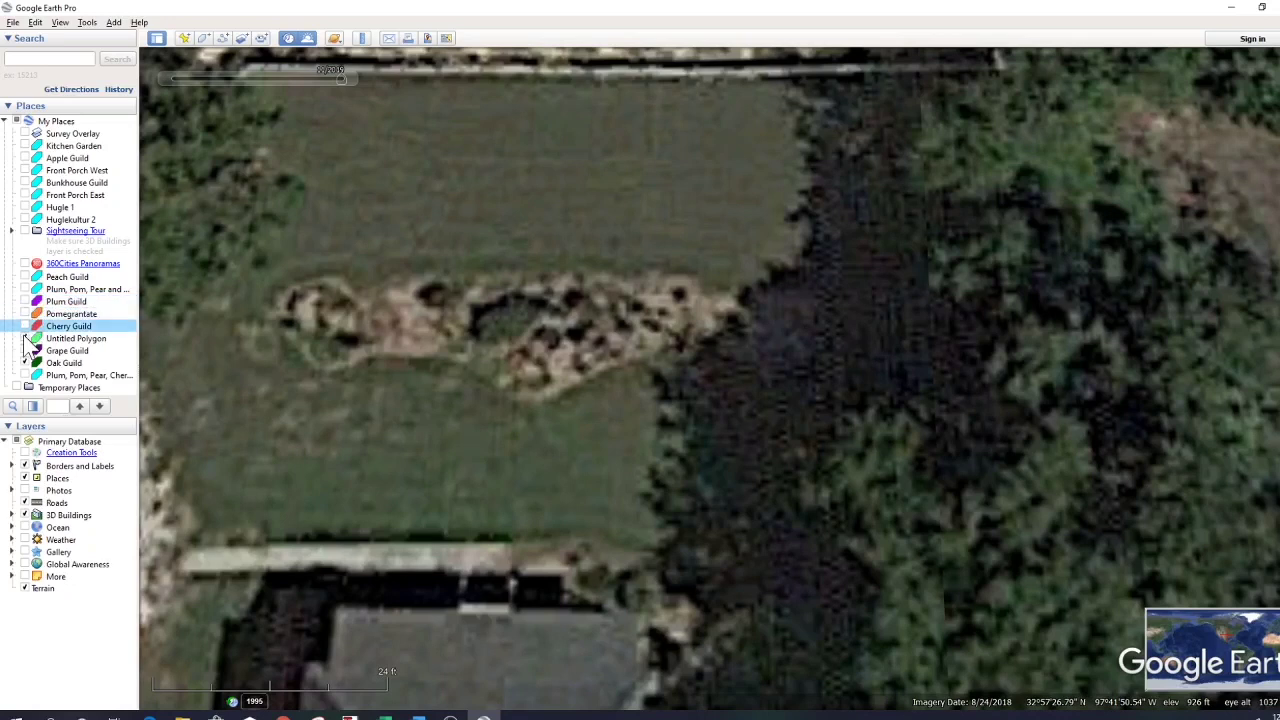
left_click(26, 351)
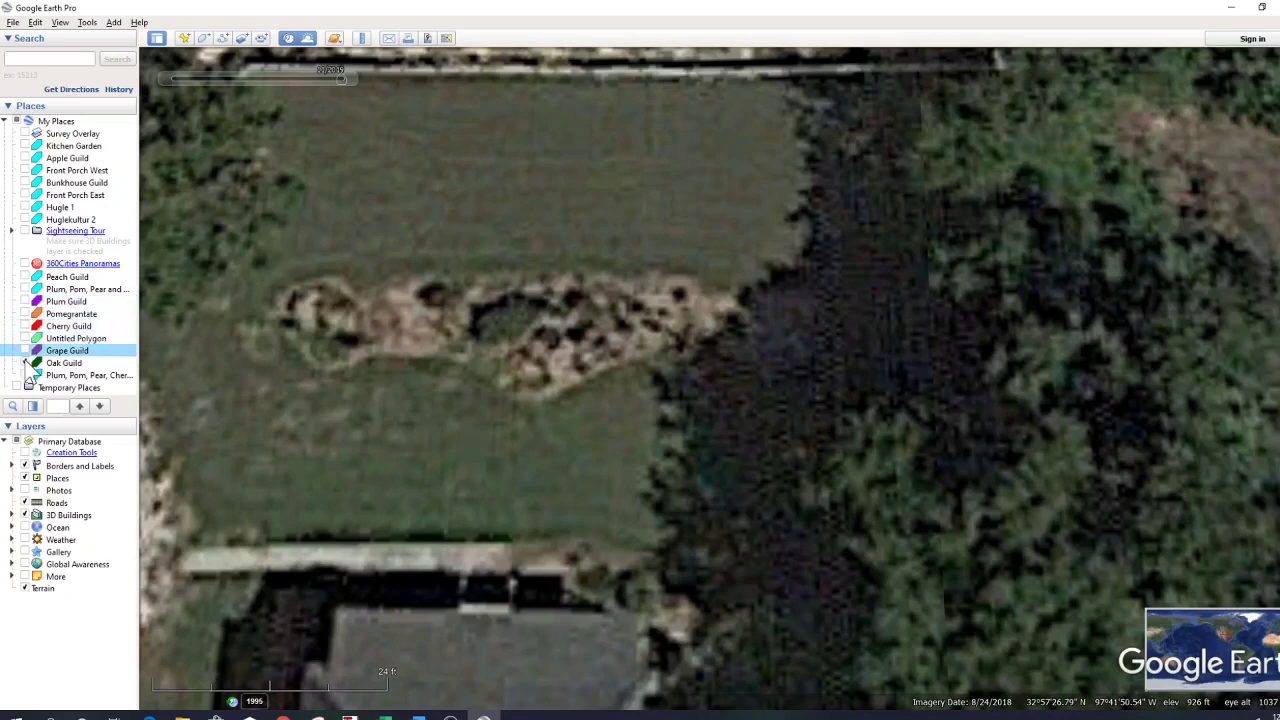
left_click(25, 158)
mouse_move(443, 249)
left_mouse_down()
mouse_move(370, 325)
mouse_move(391, 322)
left_mouse_up()
scroll(370, 325, "up", 3)
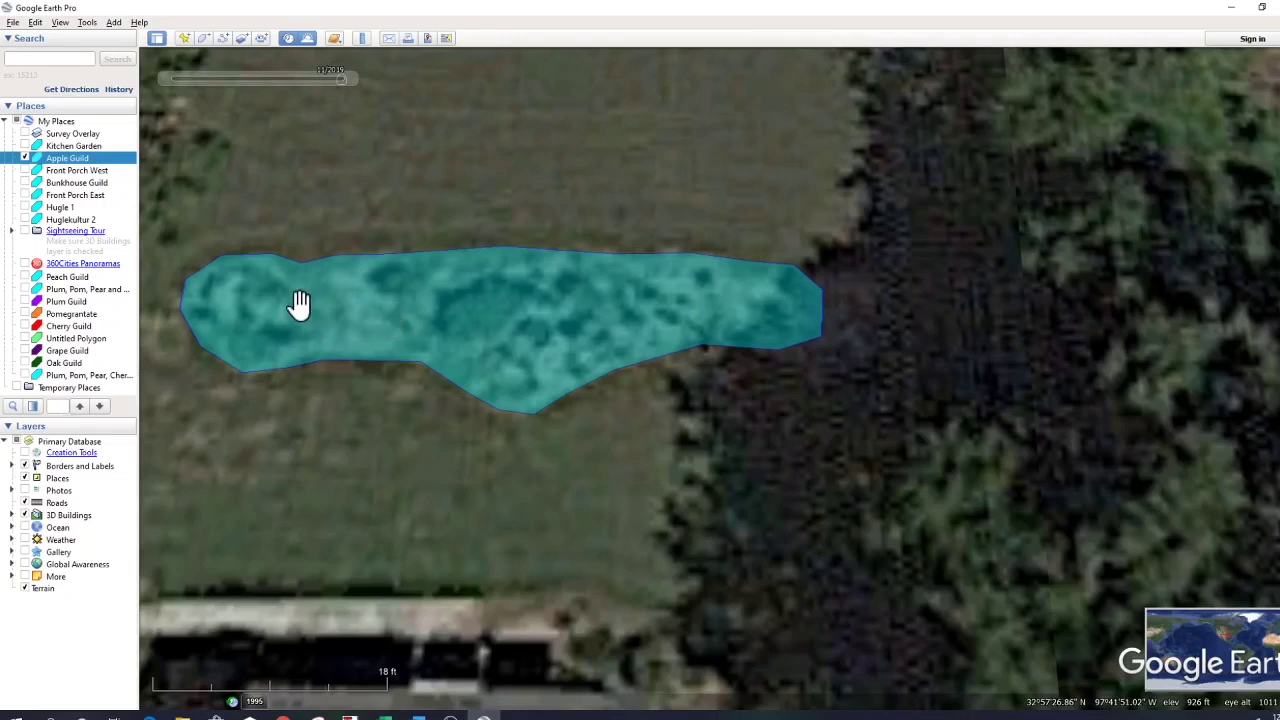
Set the Apple Guild polygon's area opacity to 20%
right_click(300, 305)
left_click(320, 423)
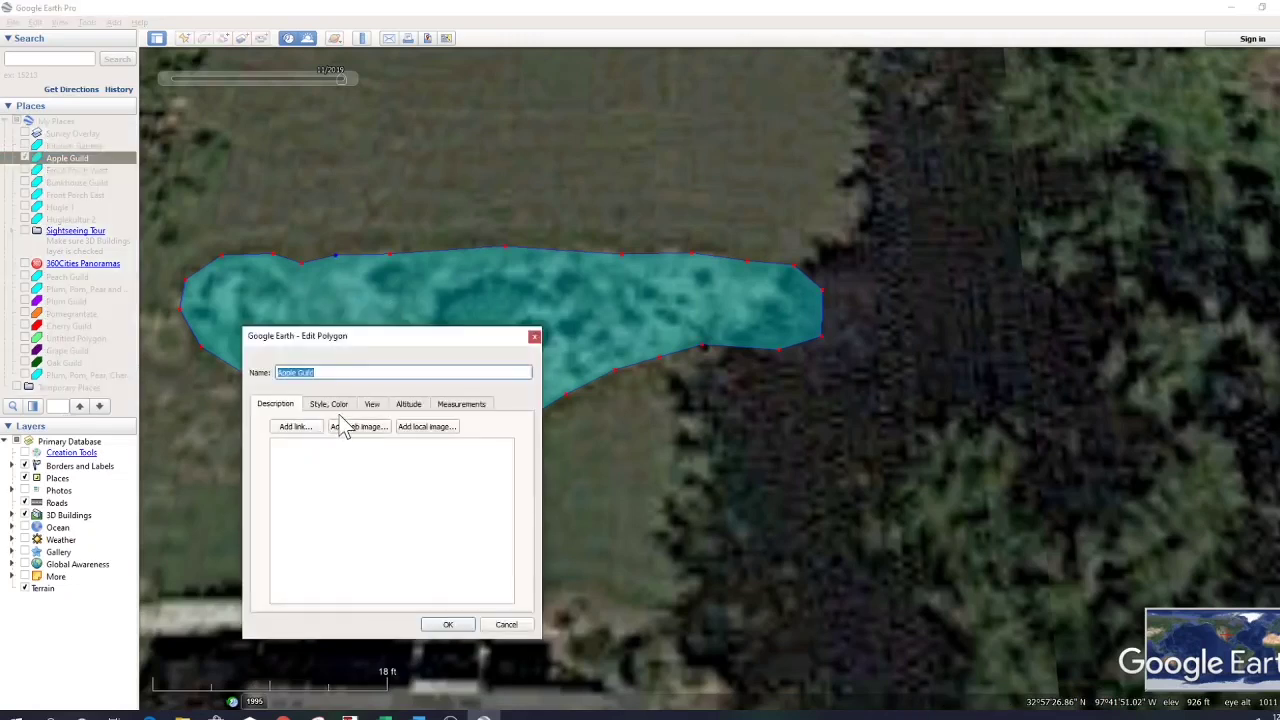
left_click(333, 406)
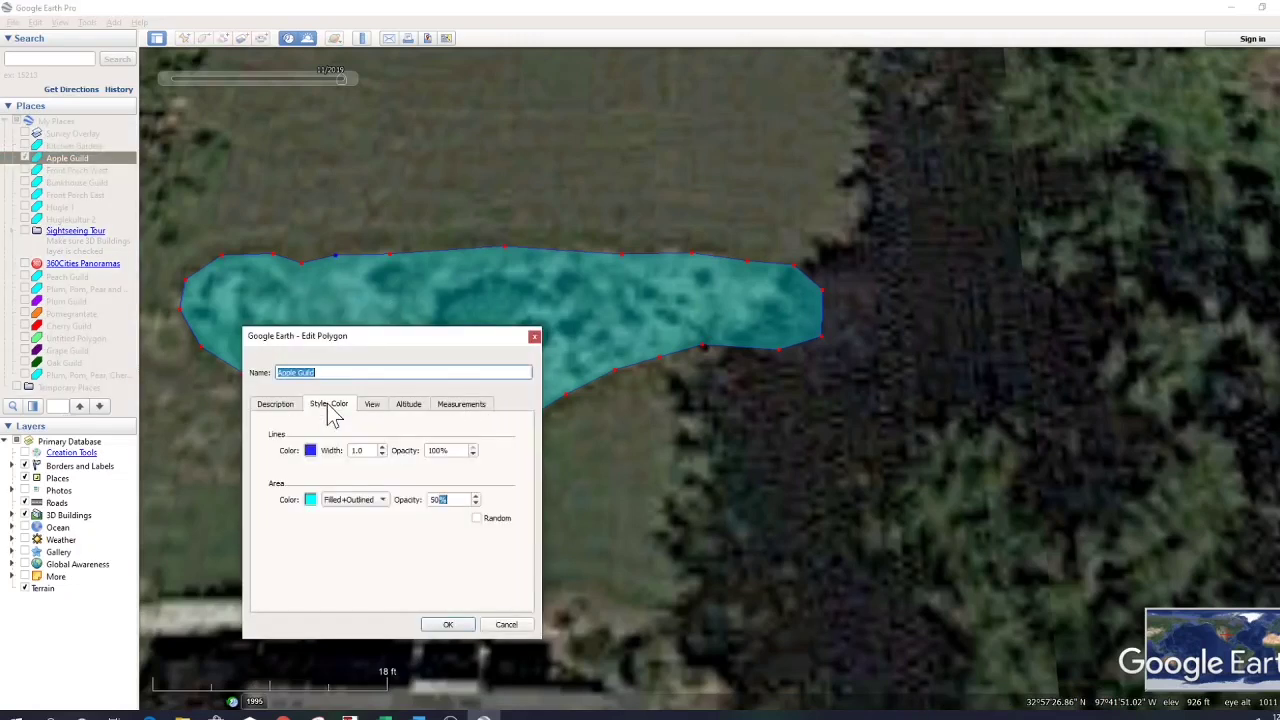
left_click(436, 499)
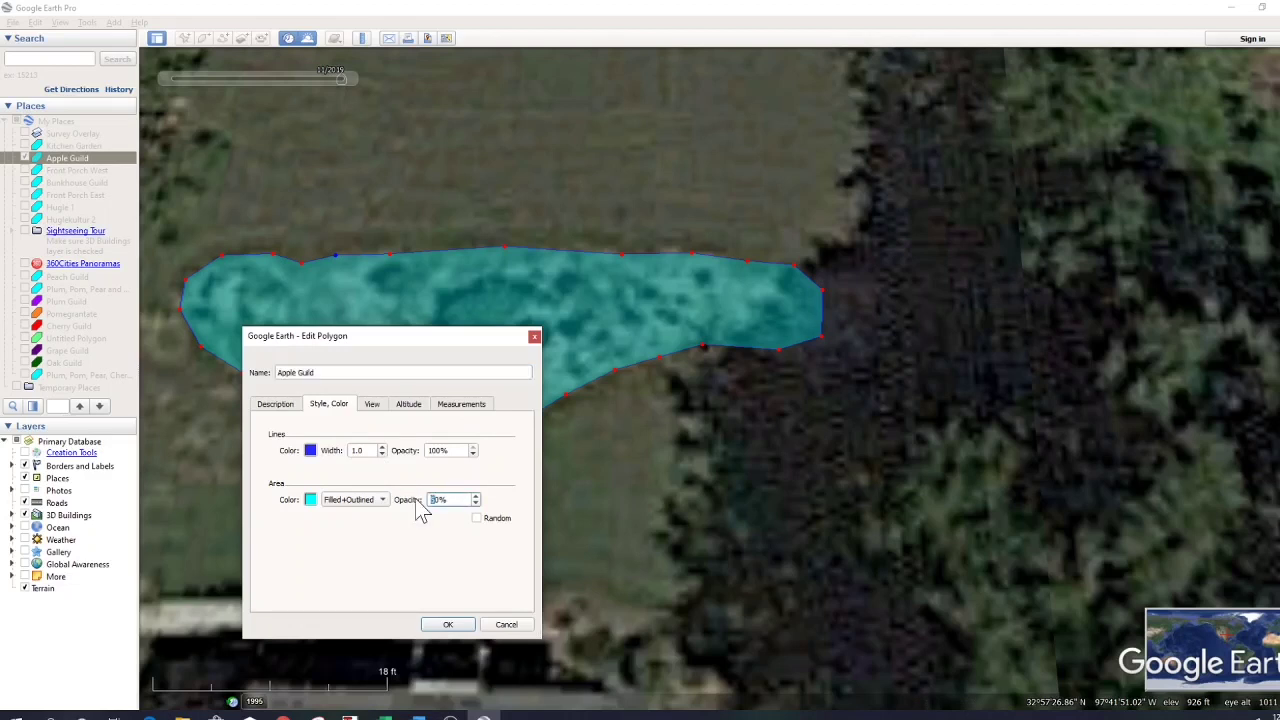
type("2")
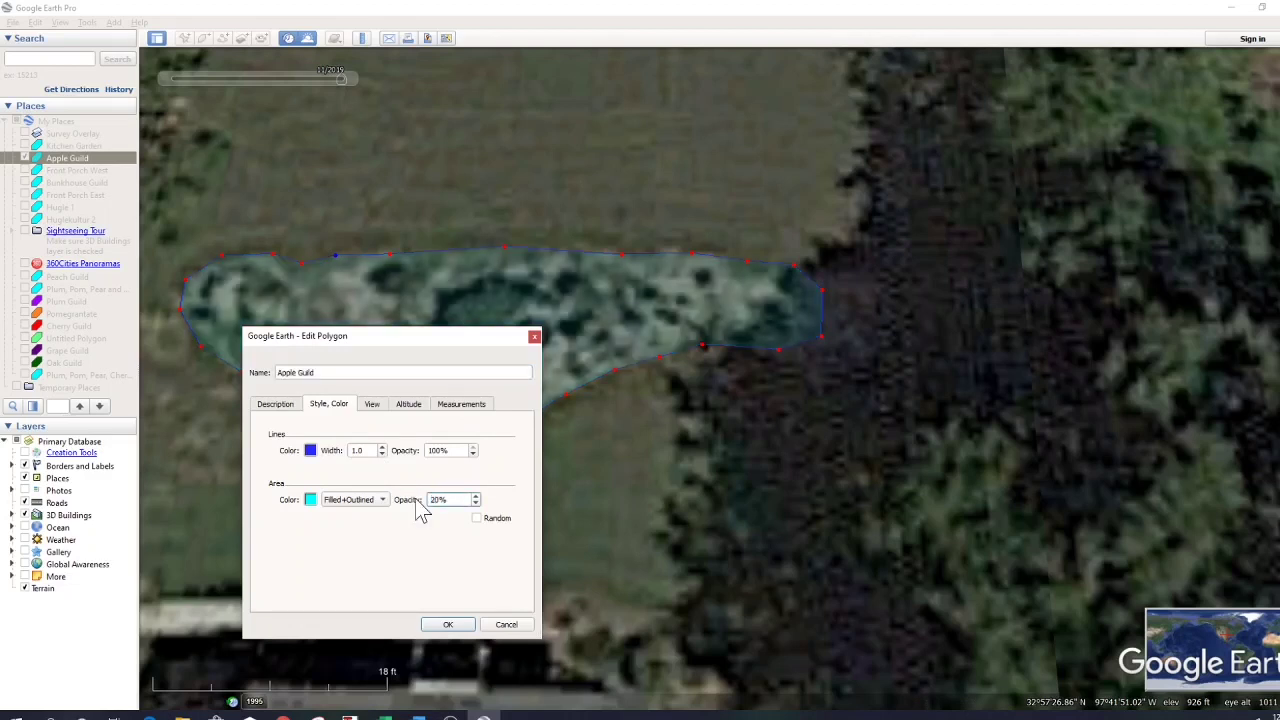
left_click(448, 625)
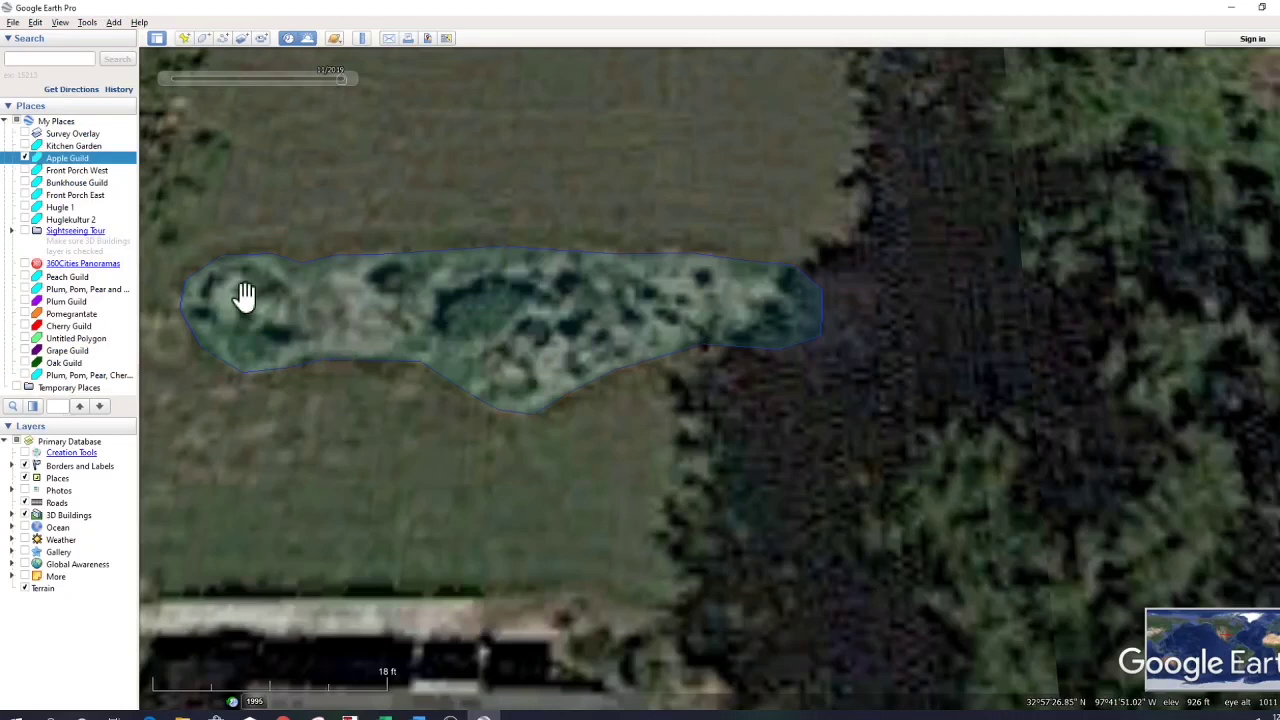
mouse_move(551, 306)
left_mouse_down()
mouse_move(467, 340)
mouse_move(531, 329)
left_mouse_up()
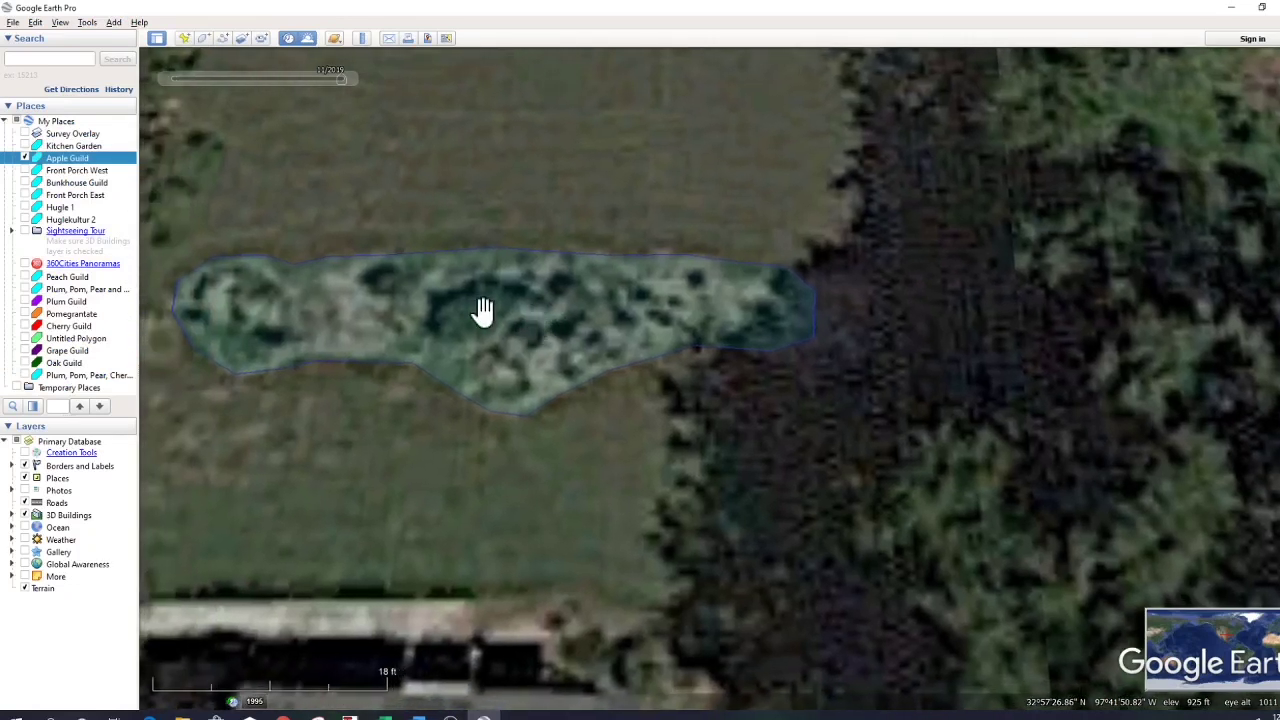